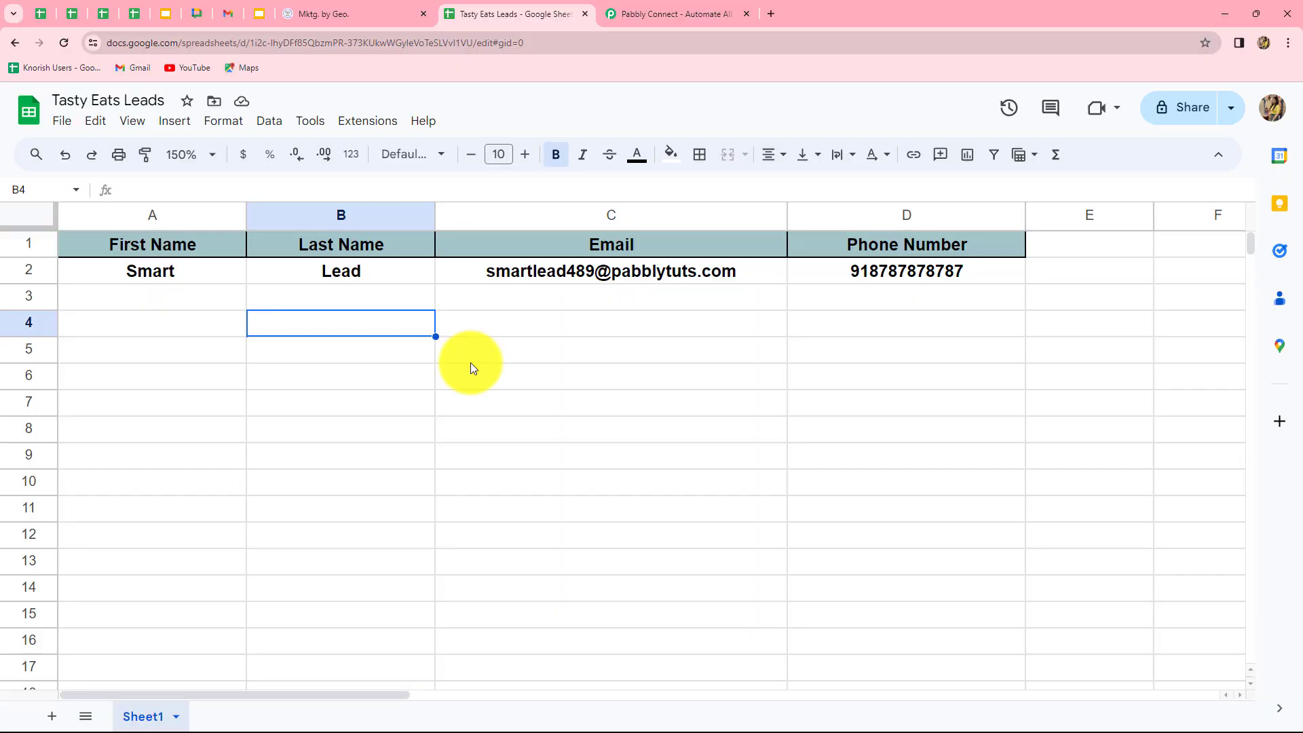
Leave the Tasty Eats Leads sheet for the 'Mktg. by Geo.' HighLevel dashboard tab.
click(331, 9)
key(ctrl+Tab)
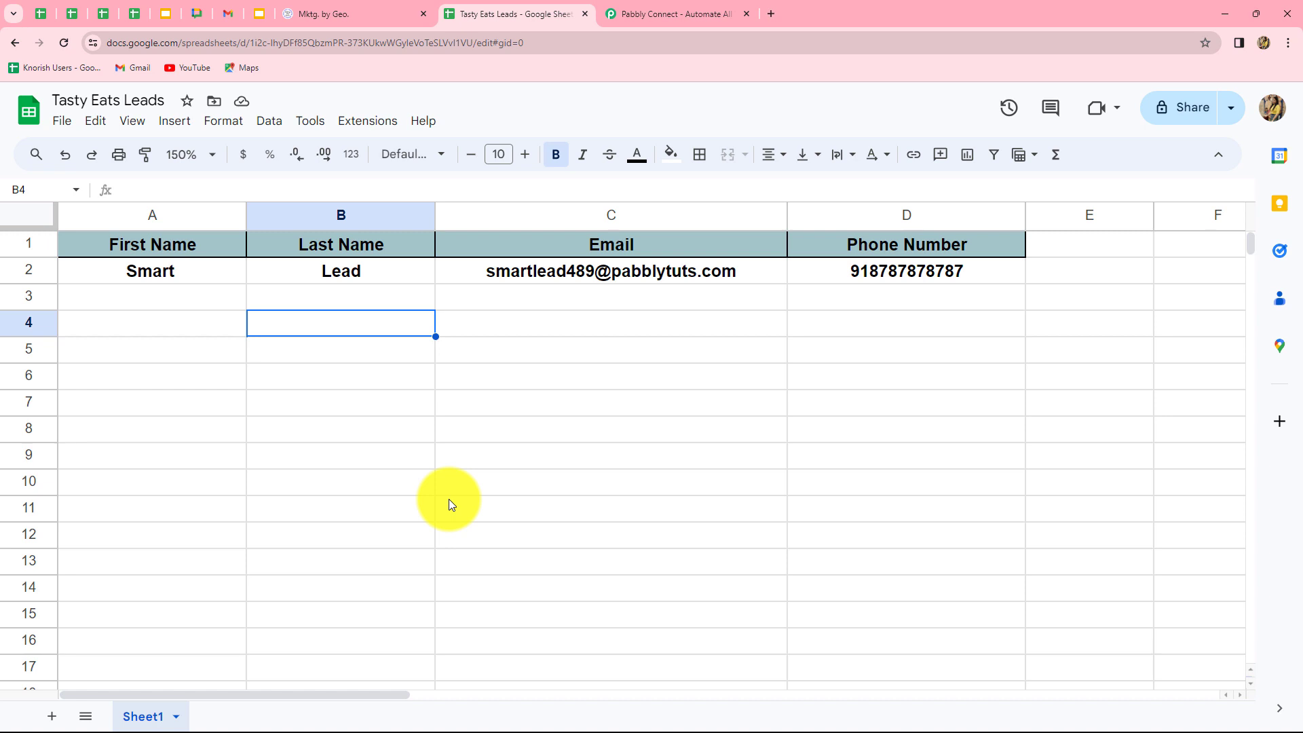
click(356, 16)
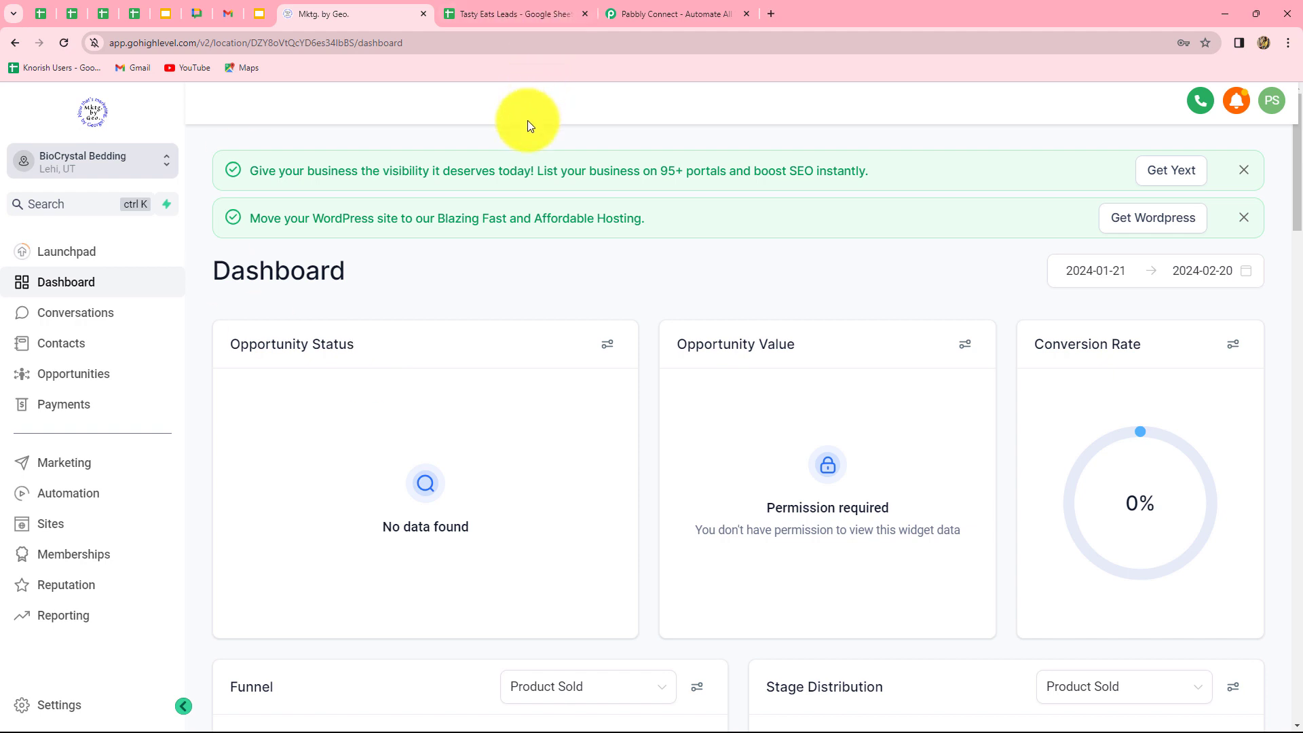
Bring up the Pabbly Connect homepage at pabbly.com/connect in a new tab.
click(624, 12)
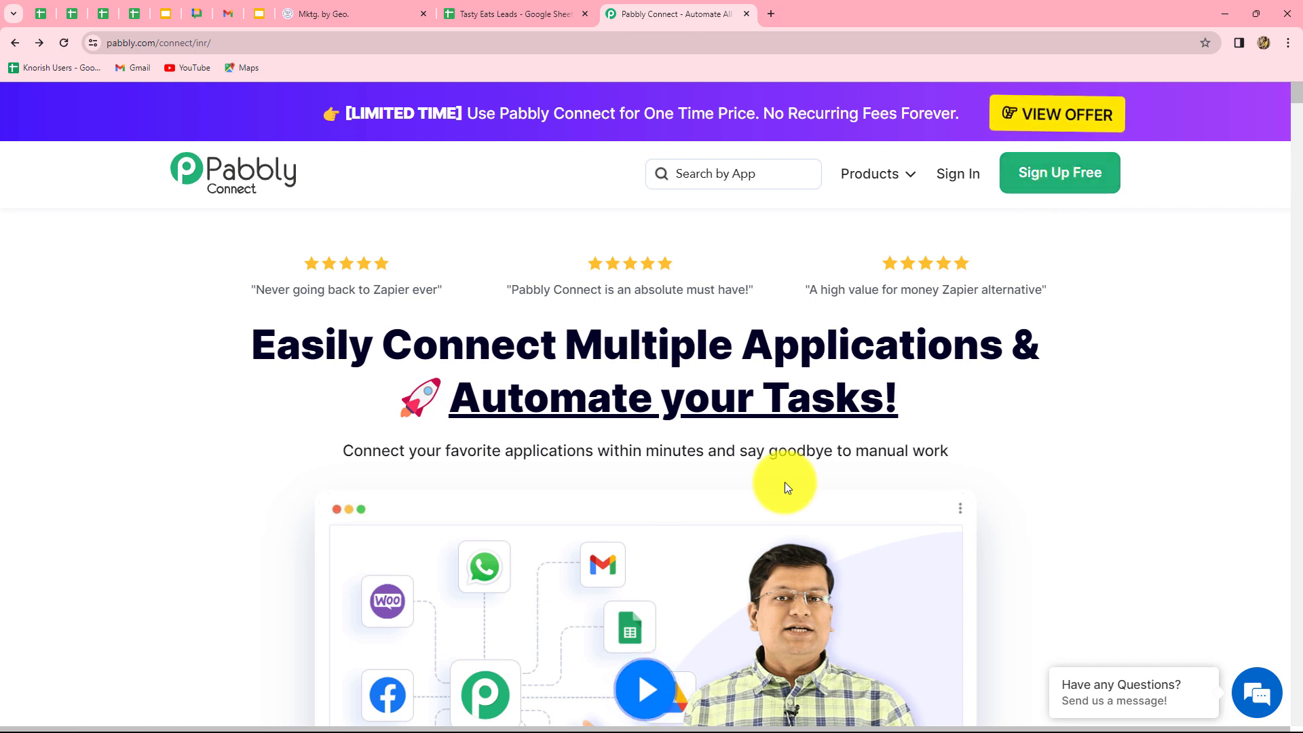
Sign in to the Pabbly account from the Pabbly Connect homepage.
drag(375, 409, 1198, 422)
click(988, 204)
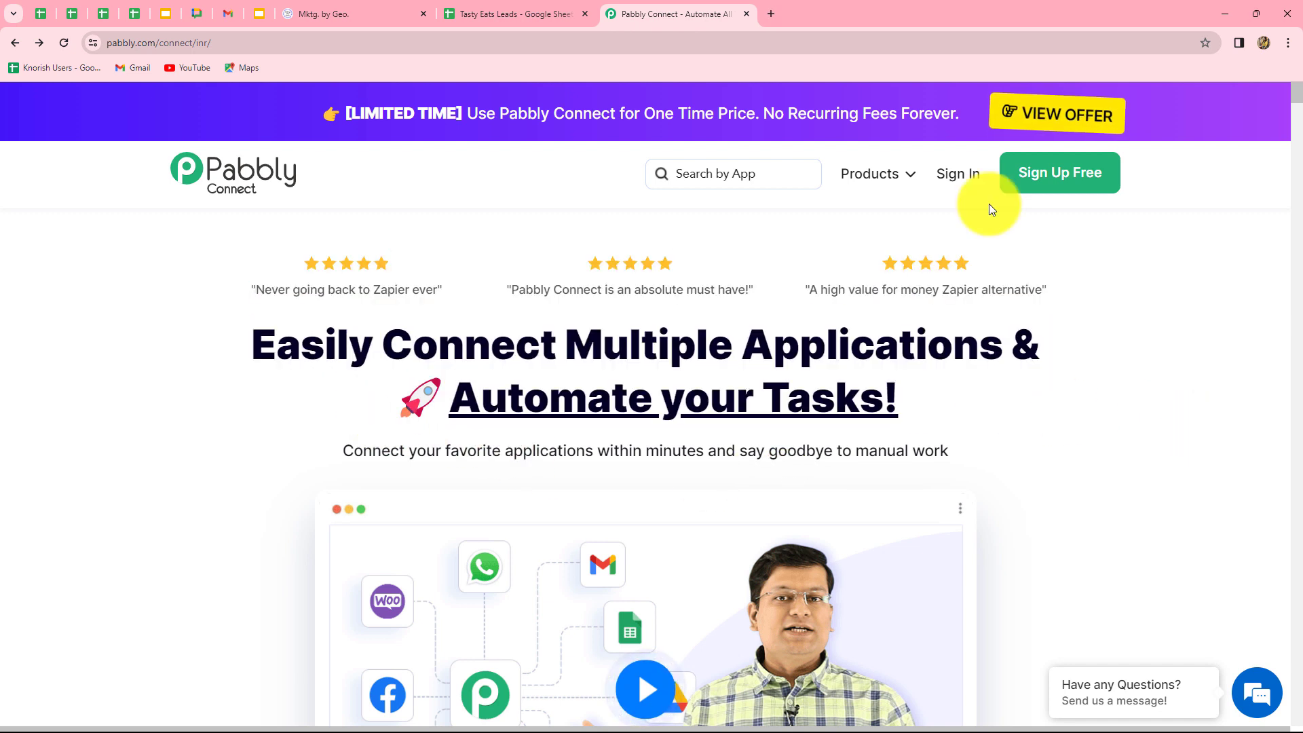
click(966, 176)
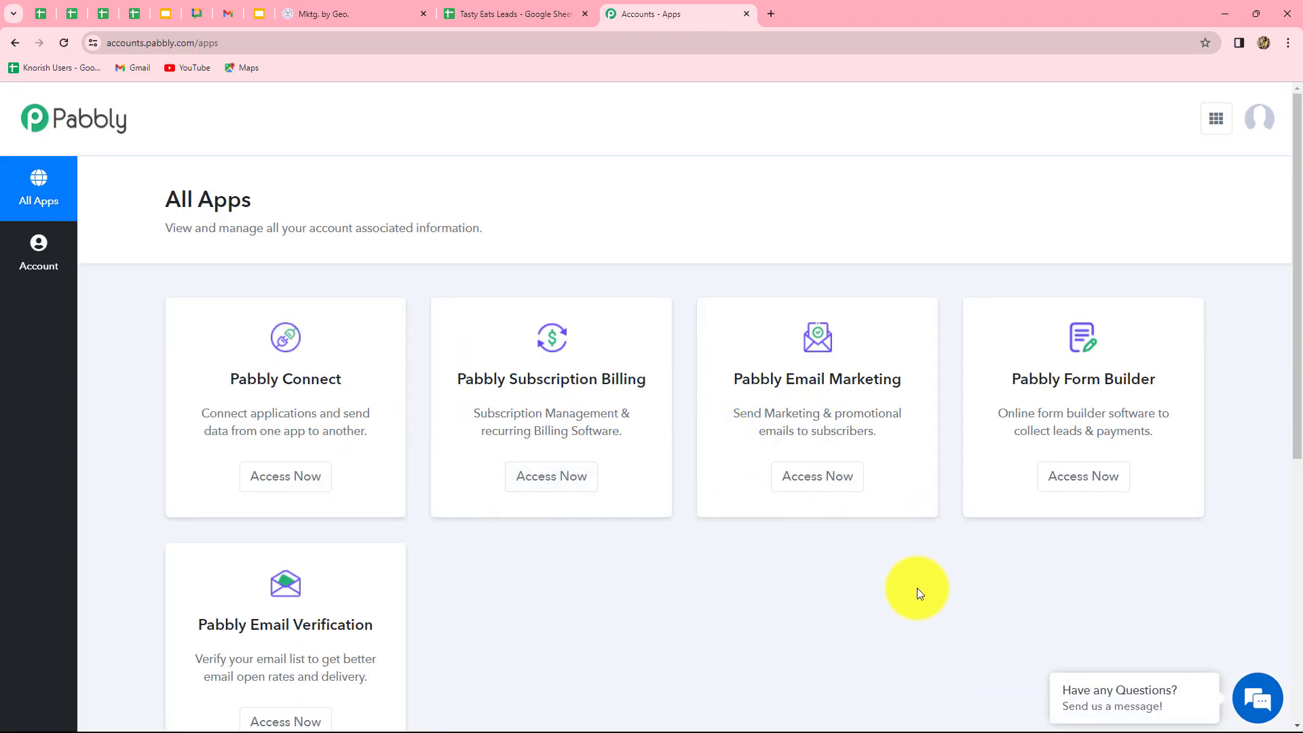
Enter Pabbly Connect via Access Now and view its dashboard with 129784 tasks remaining.
scroll(683, 682, down, 3)
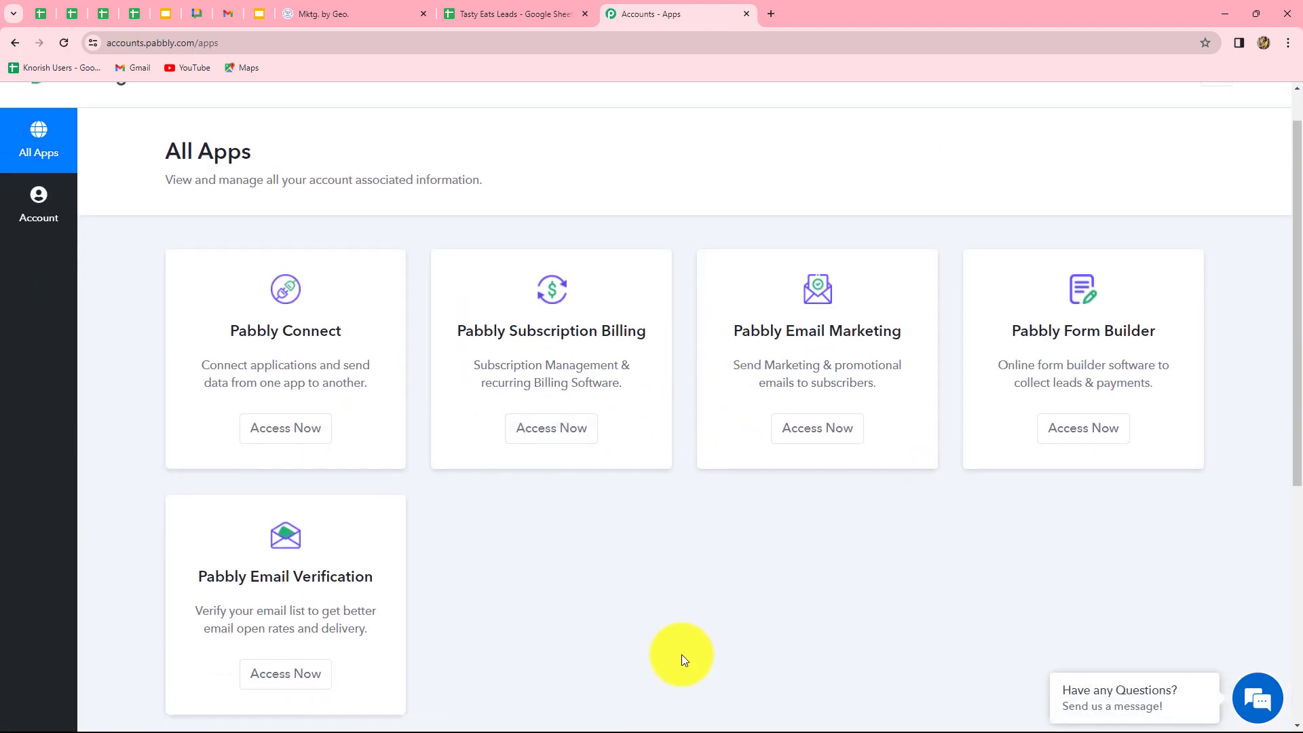
scroll(681, 654, up, 2)
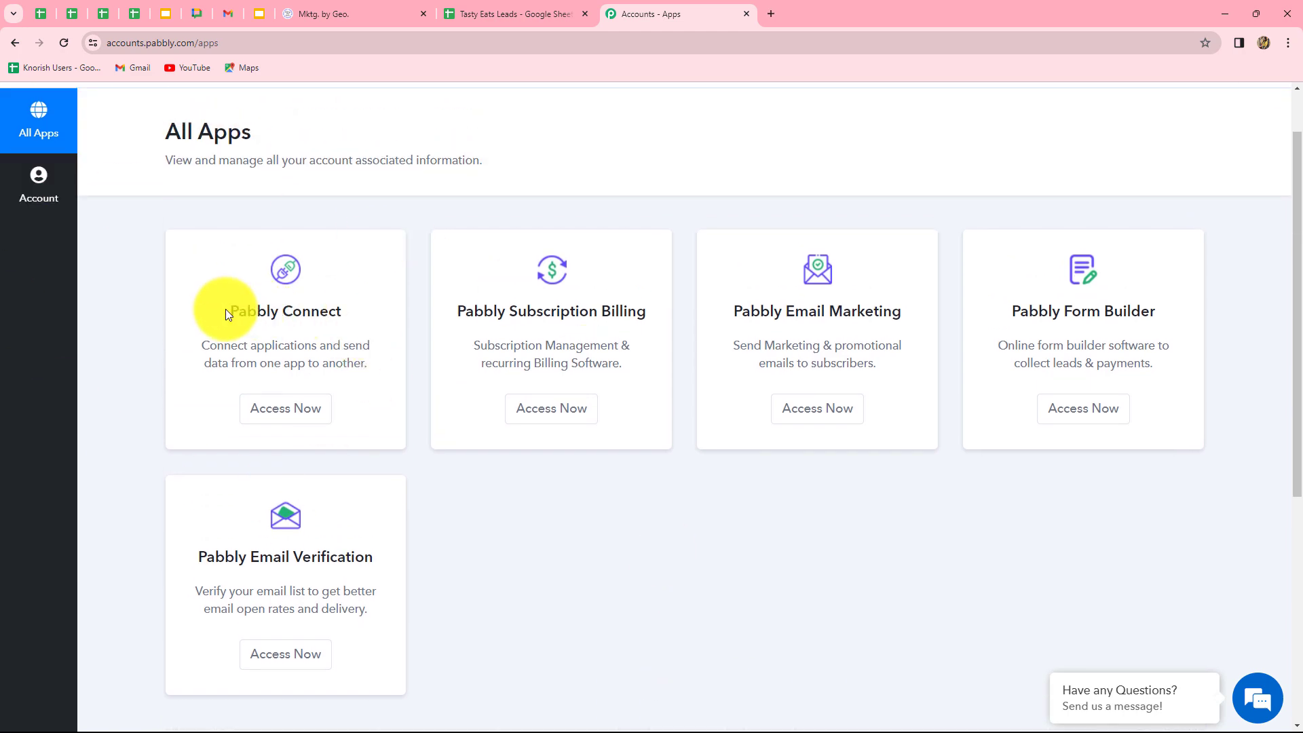
drag(229, 309, 362, 346)
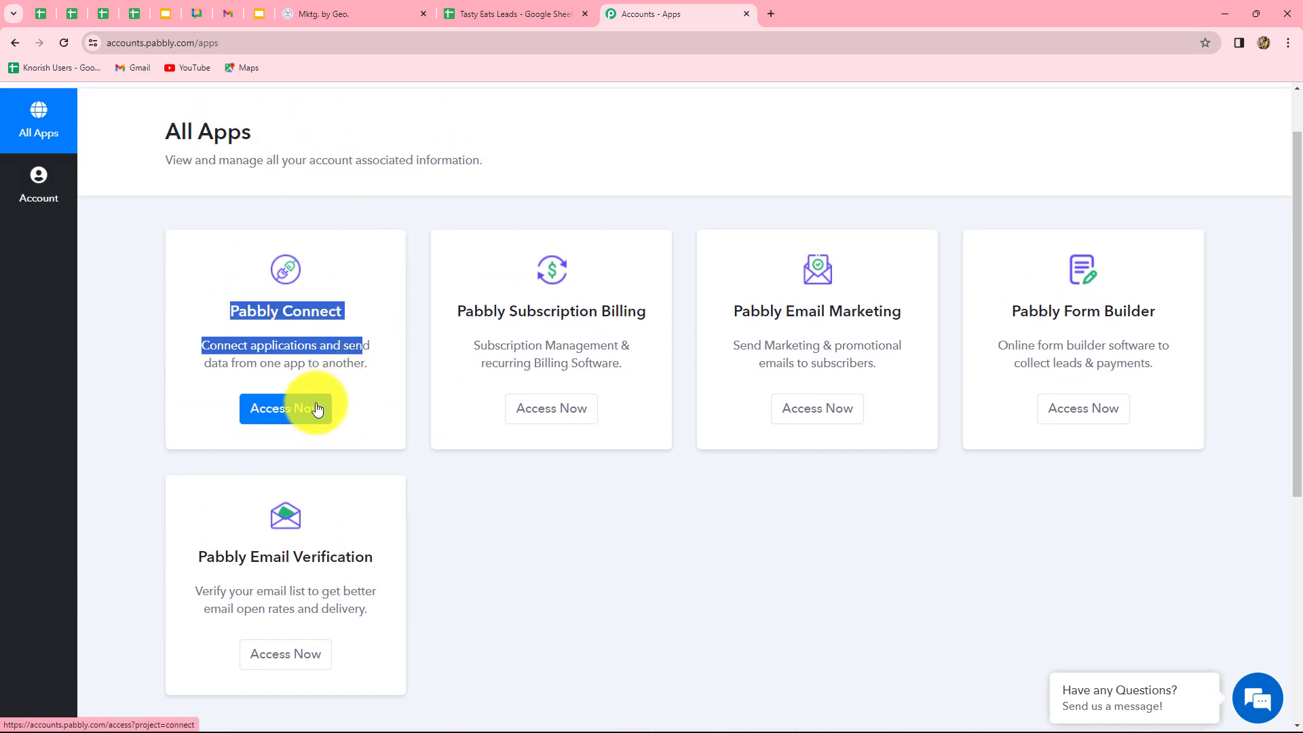
click(317, 408)
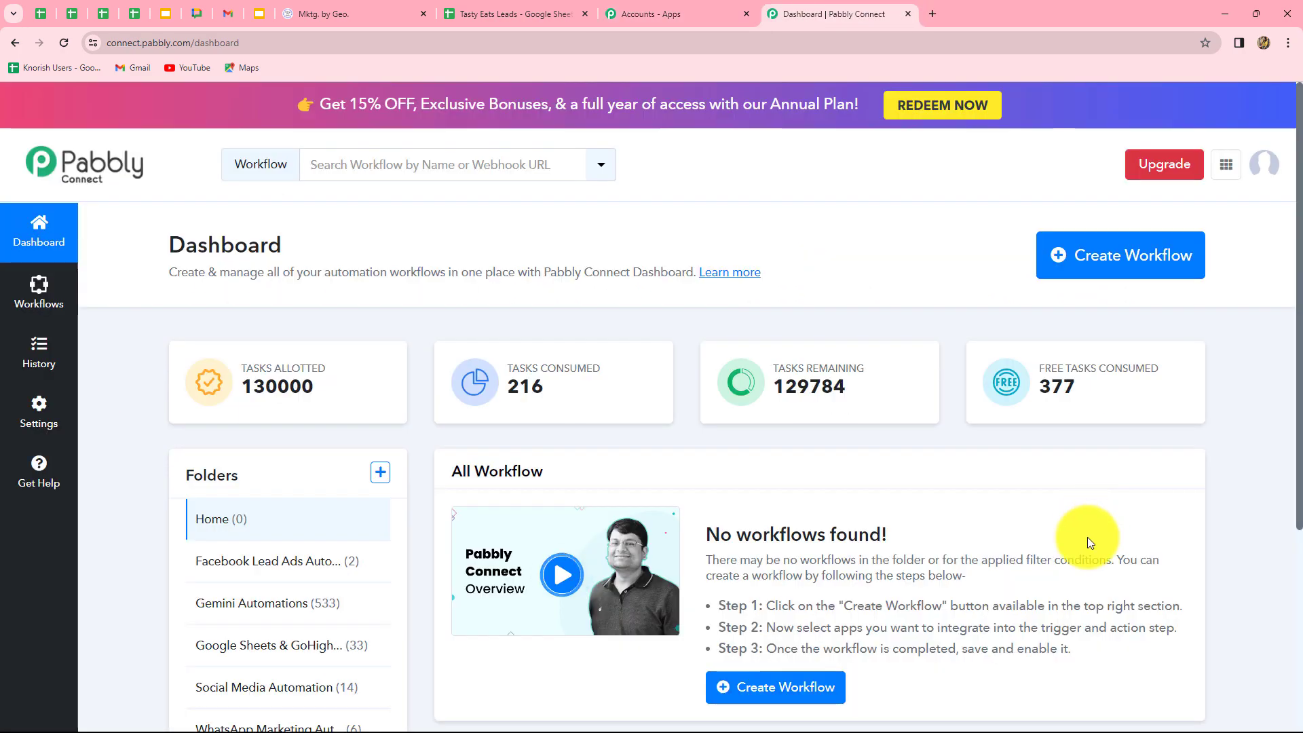
scroll(1087, 536, down, 2)
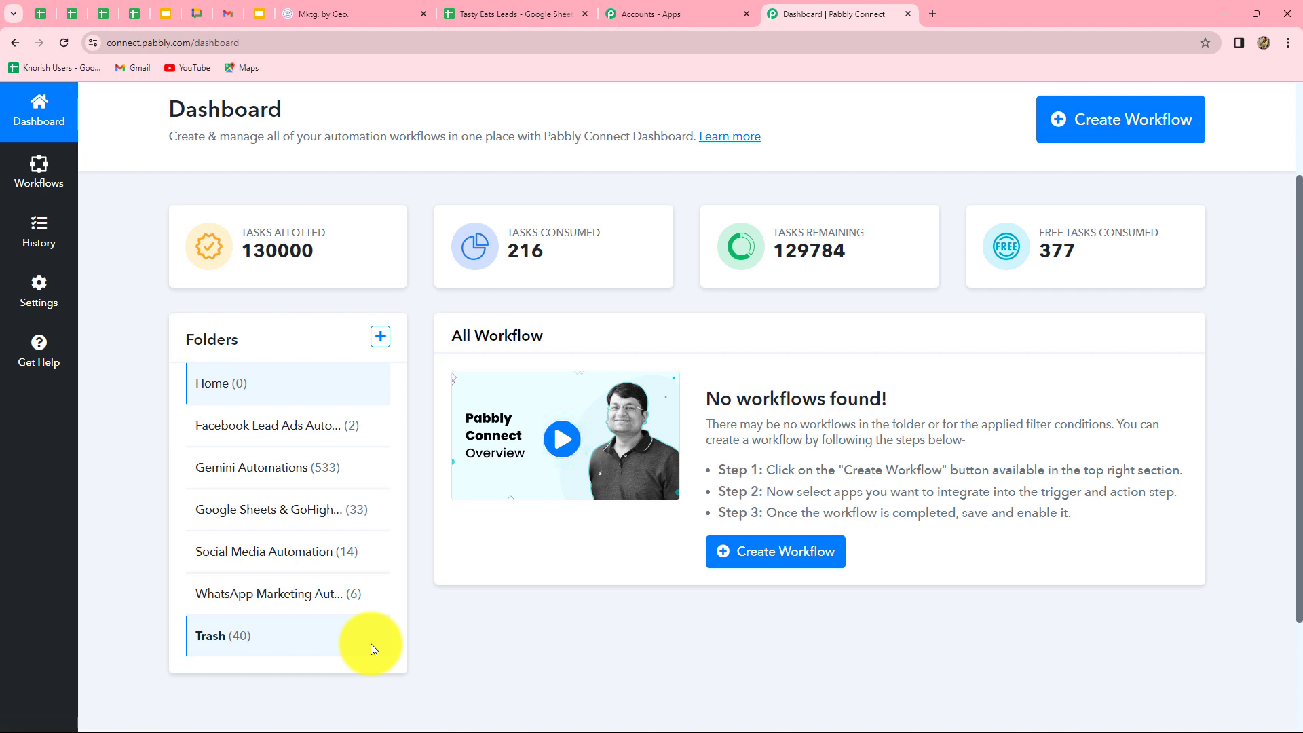
scroll(949, 441, up, 2)
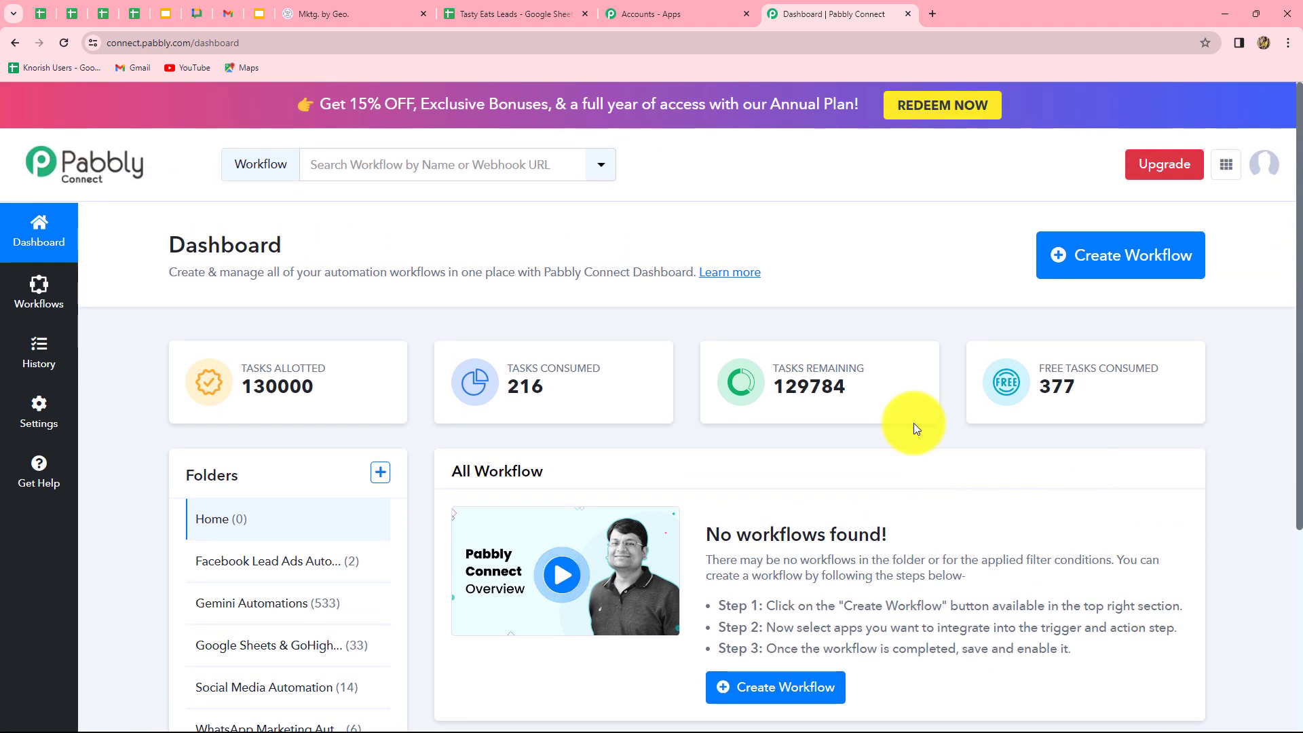
Paste the name 'Create GoHighLevel Contacts from Google Sheets', choose the Google Sheets & GoHighLevel CRM Automation folder, and create it.
click(1134, 279)
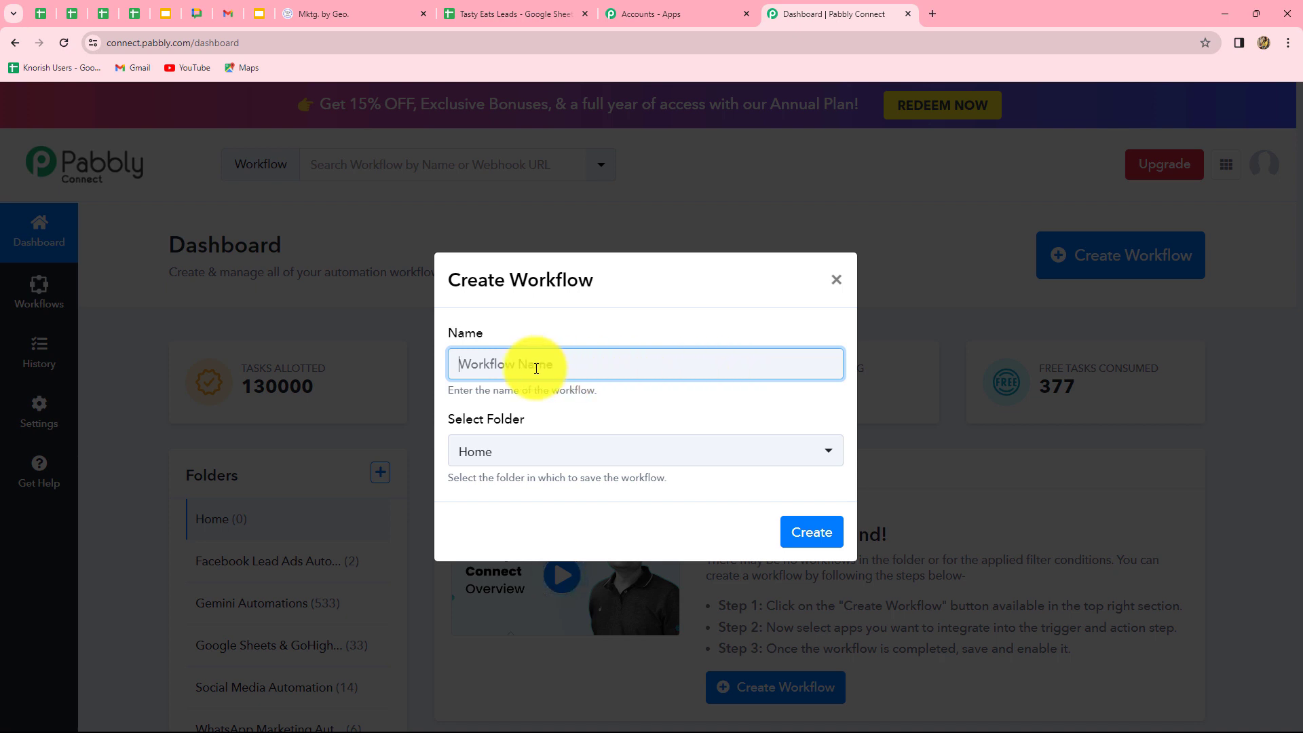
text(Create GoHighLevel Contacts from Google Sheets)
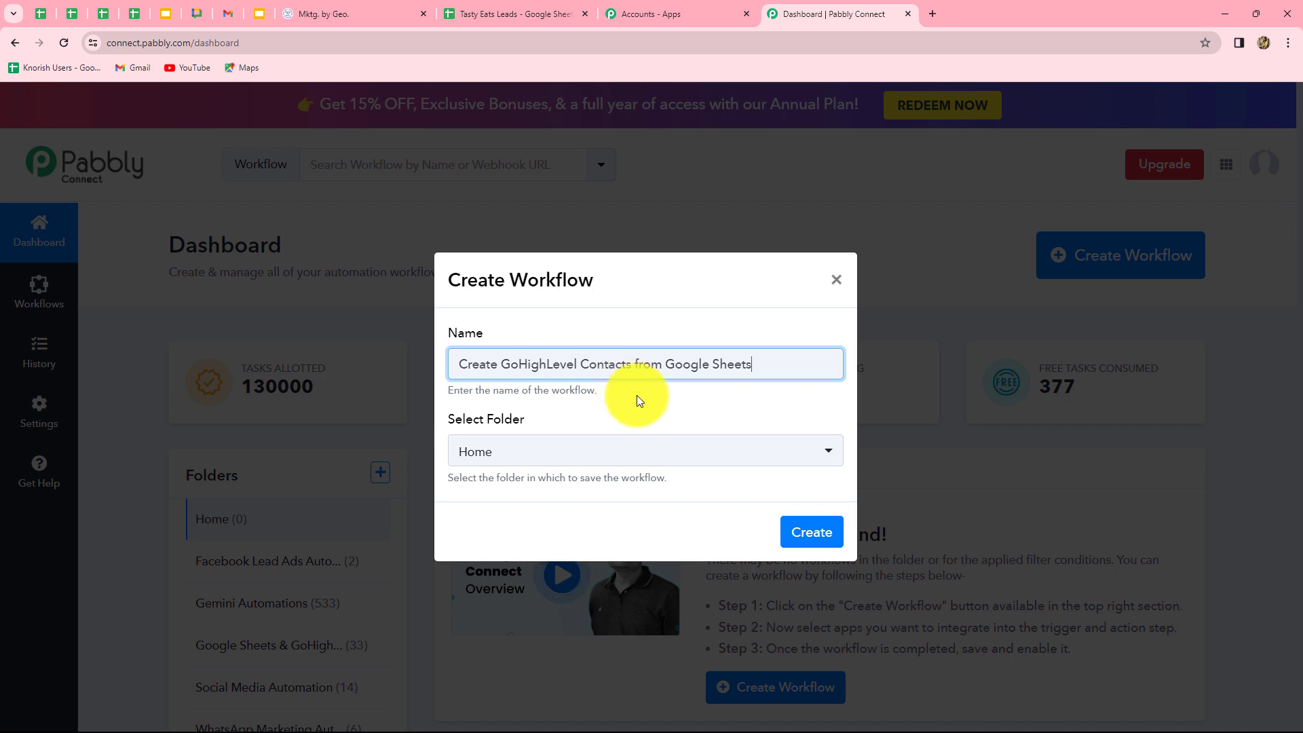
click(640, 464)
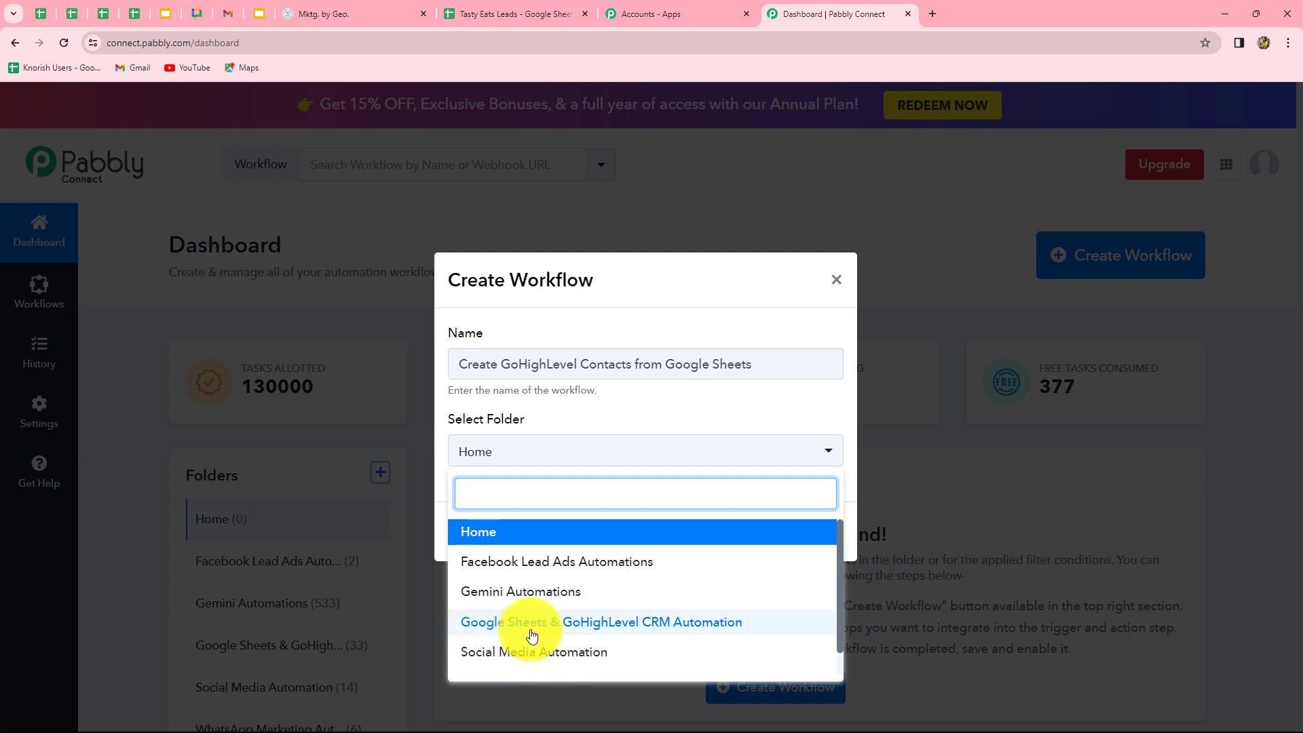
click(666, 628)
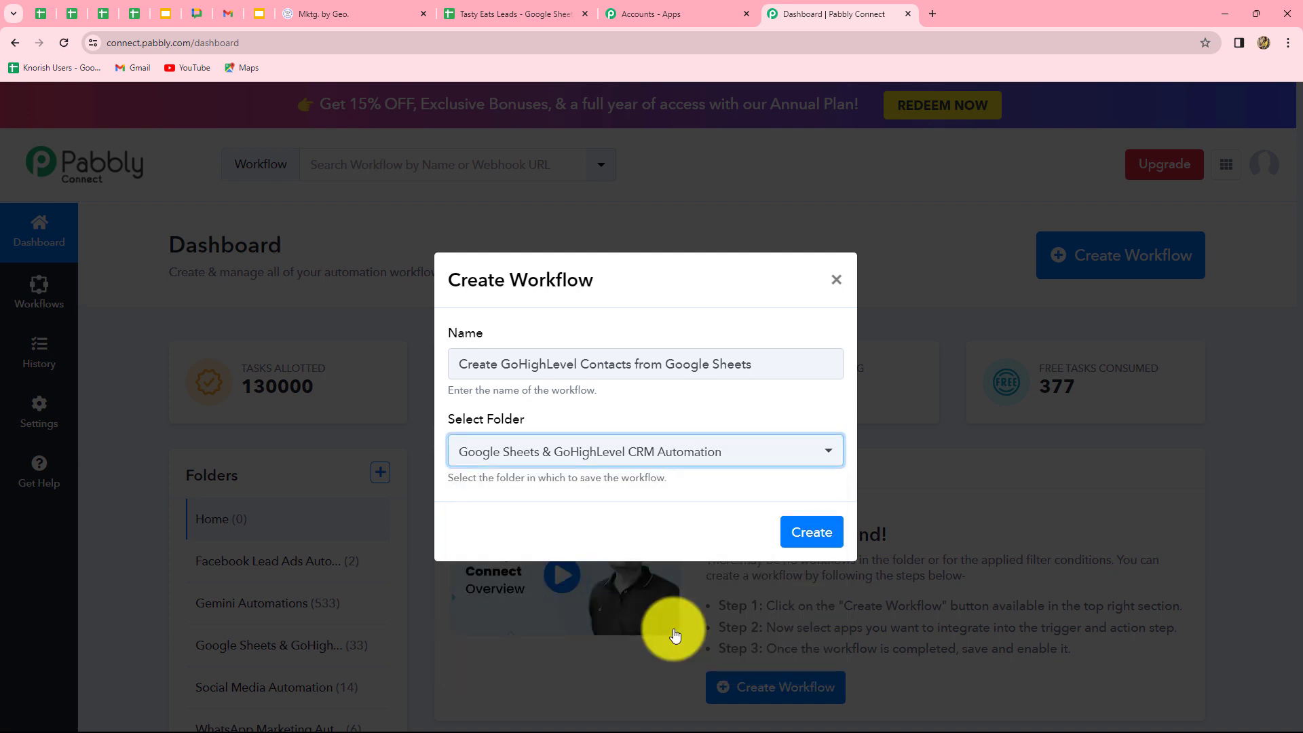
click(814, 535)
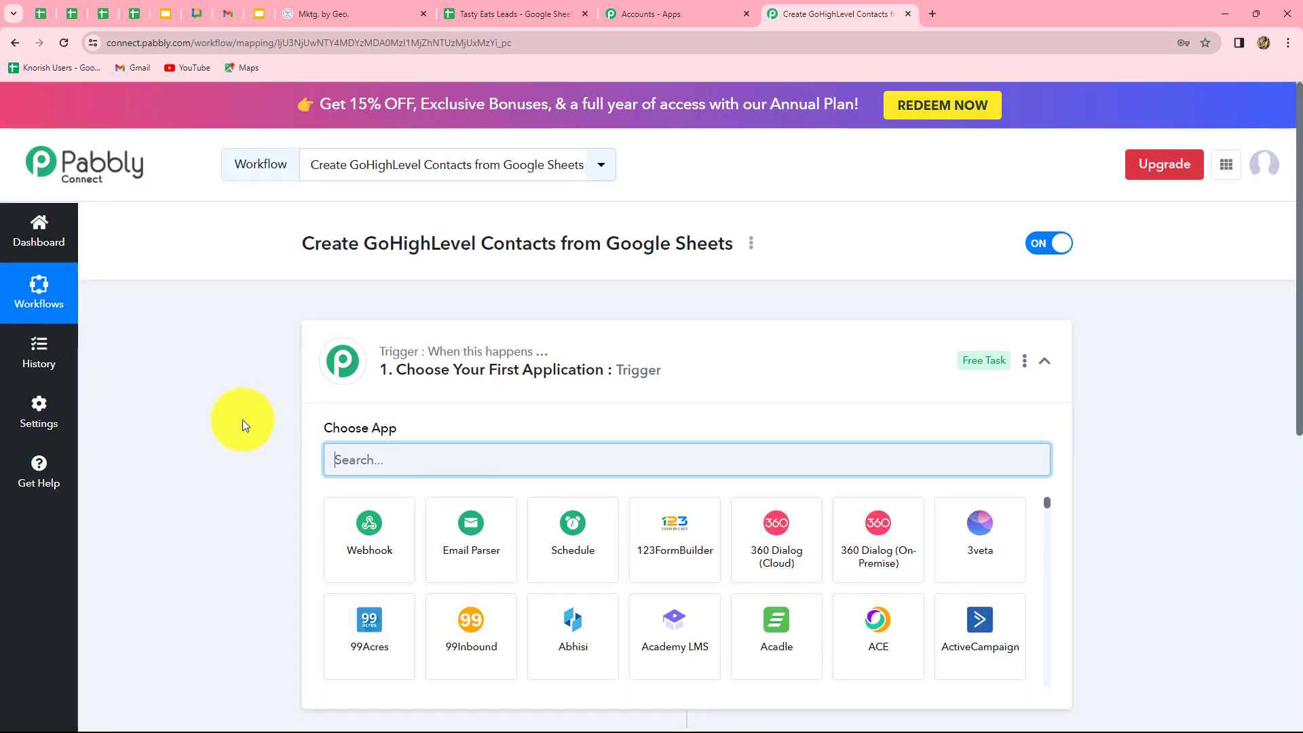
scroll(228, 444, down, 3)
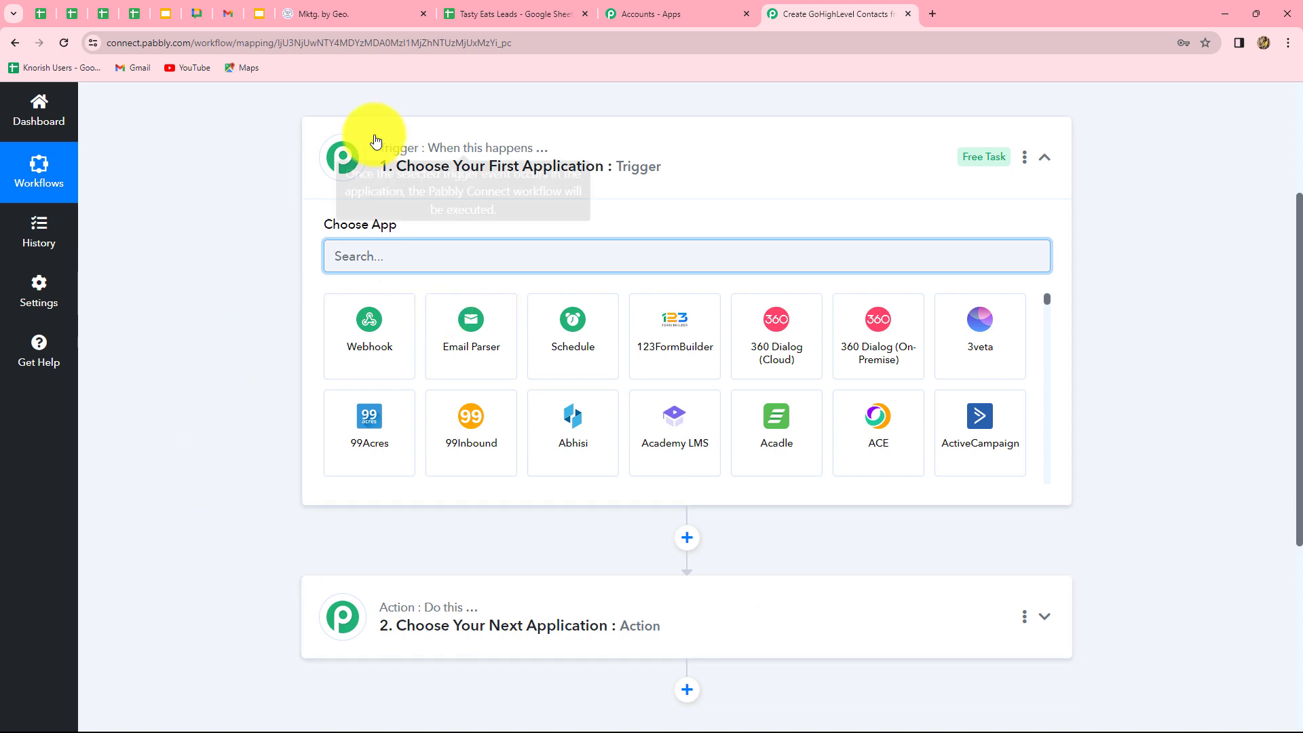
mouse_move(395, 140)
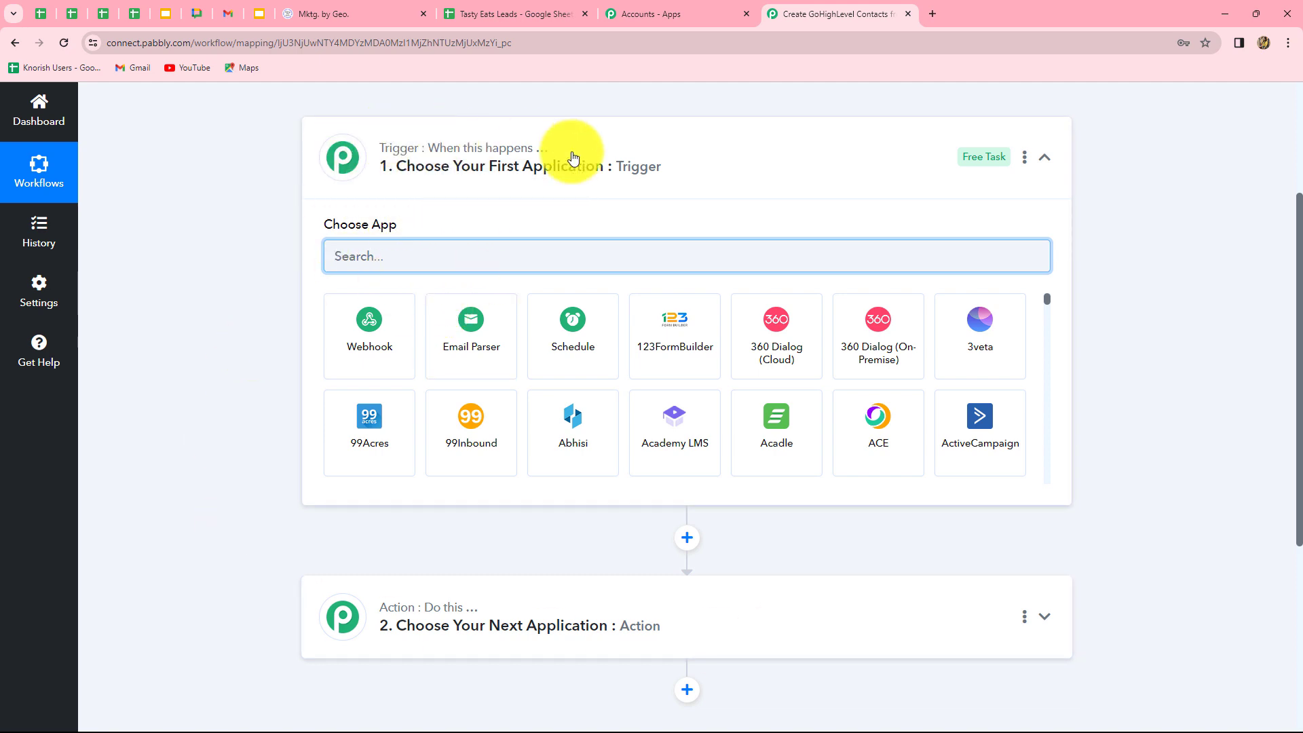
scroll(920, 625, down, 4)
scroll(922, 625, up, 4)
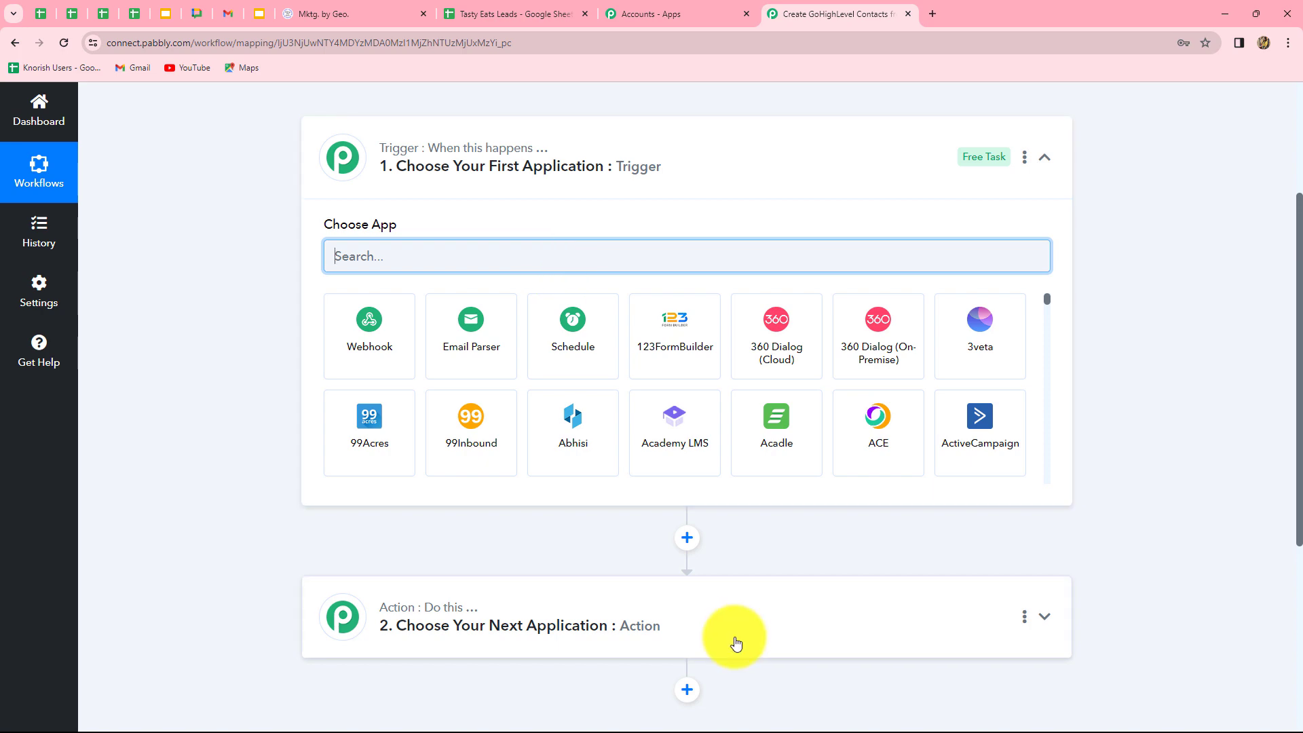
scroll(736, 643, up, 3)
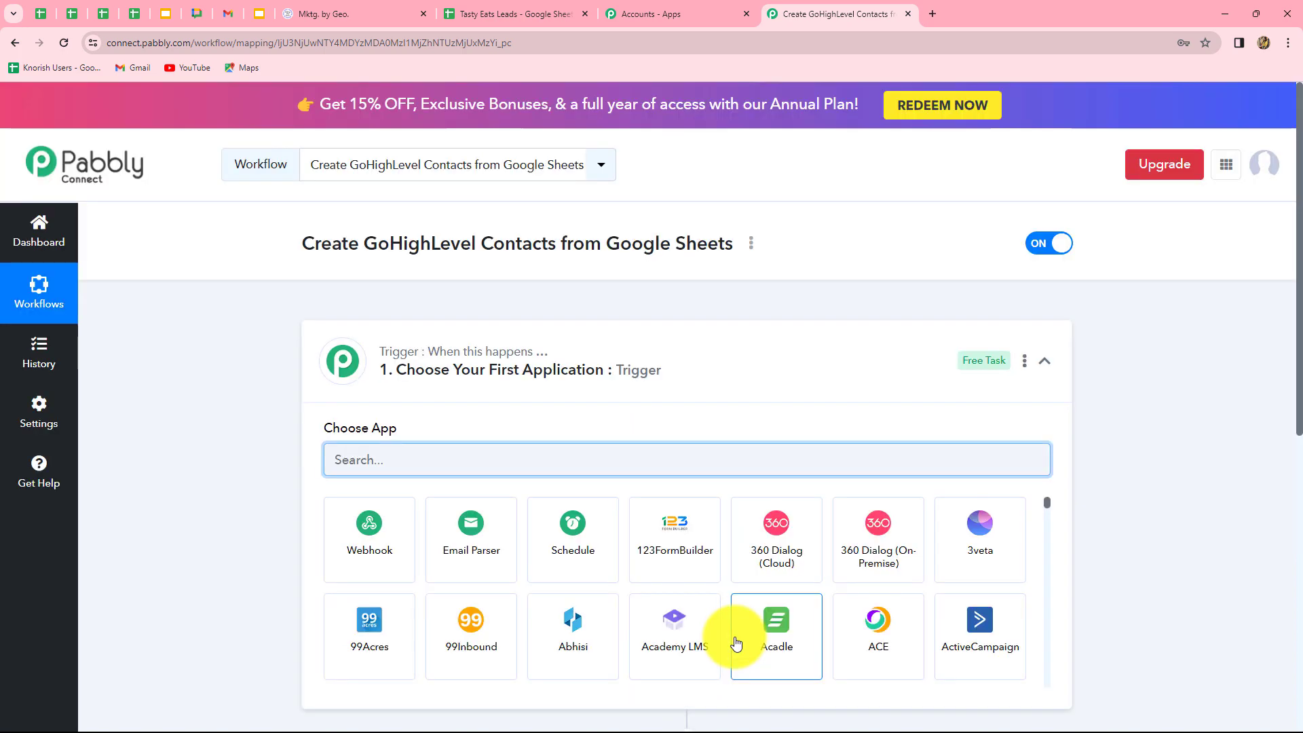
scroll(742, 645, down, 4)
scroll(1227, 574, down, 4)
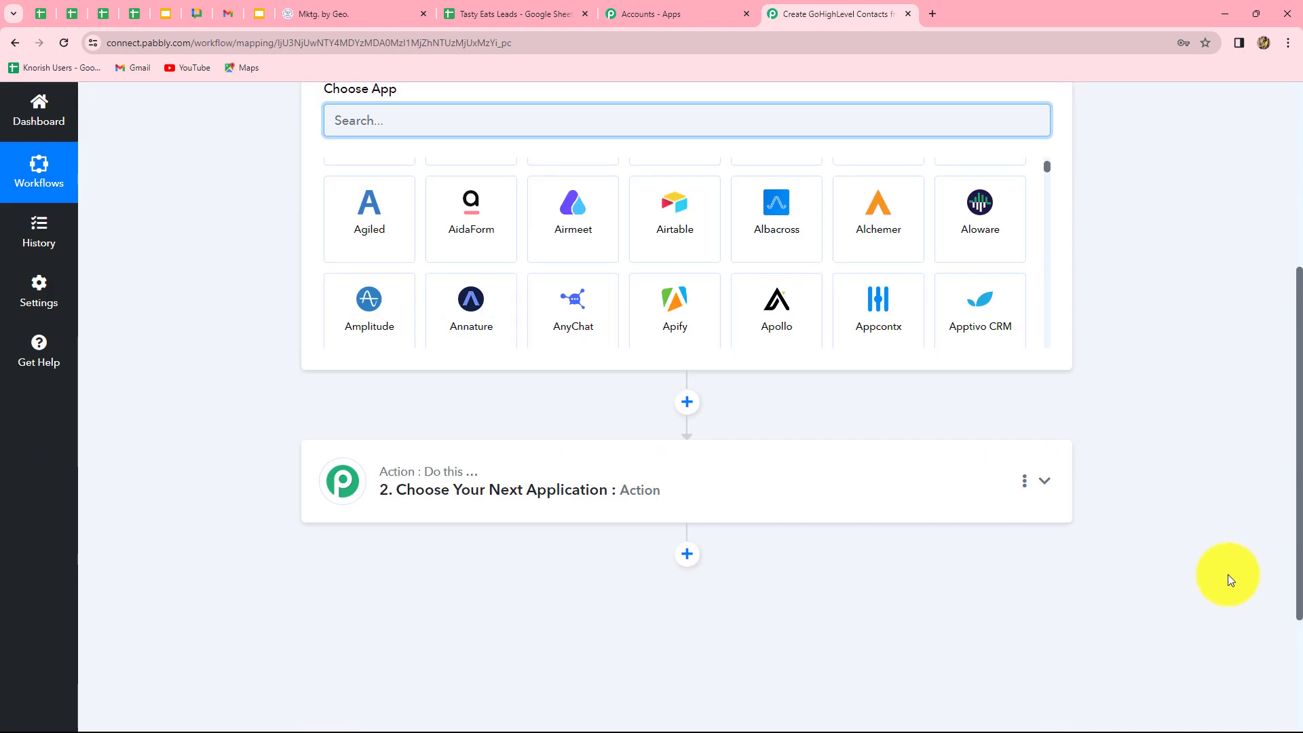
scroll(1227, 573, up, 1)
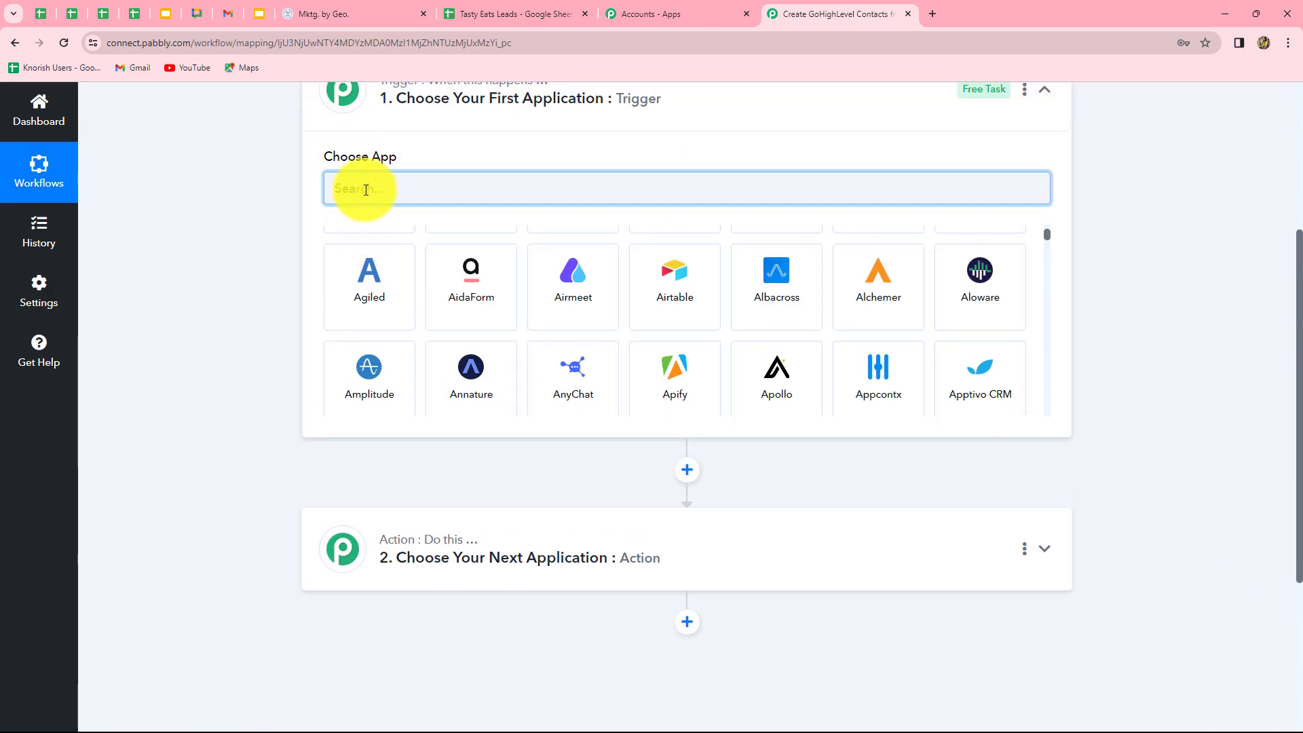
scroll(365, 190, up, 2)
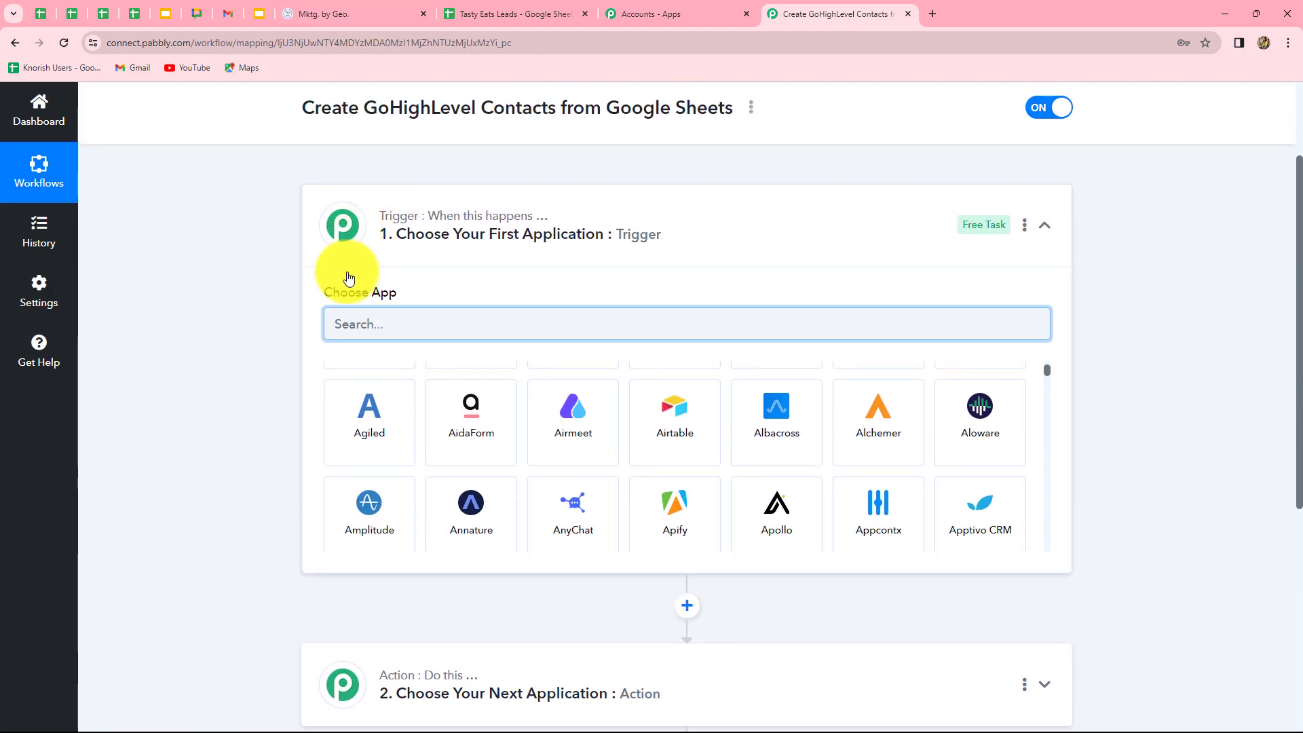
Set the trigger to Google Sheets' New or Updated Spreadsheet Row, then switch to Tasty Eats Leads.
text(Google)
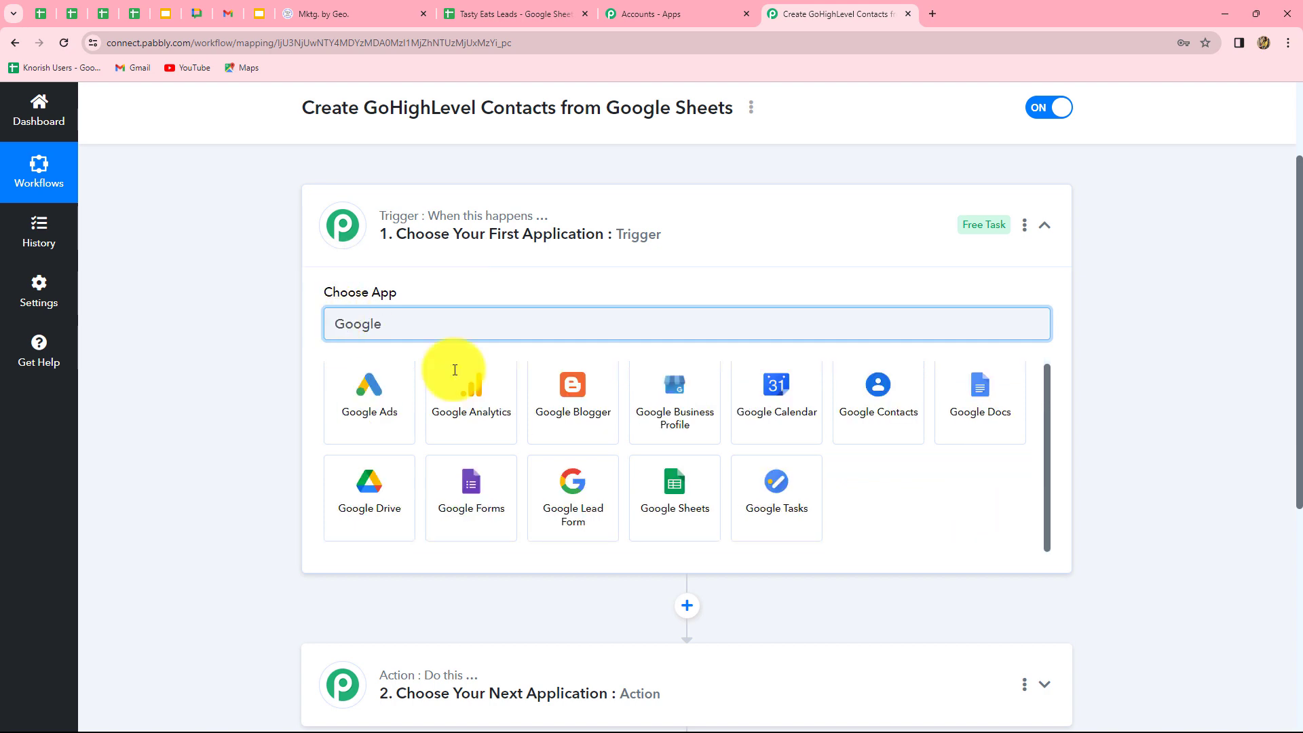
click(706, 493)
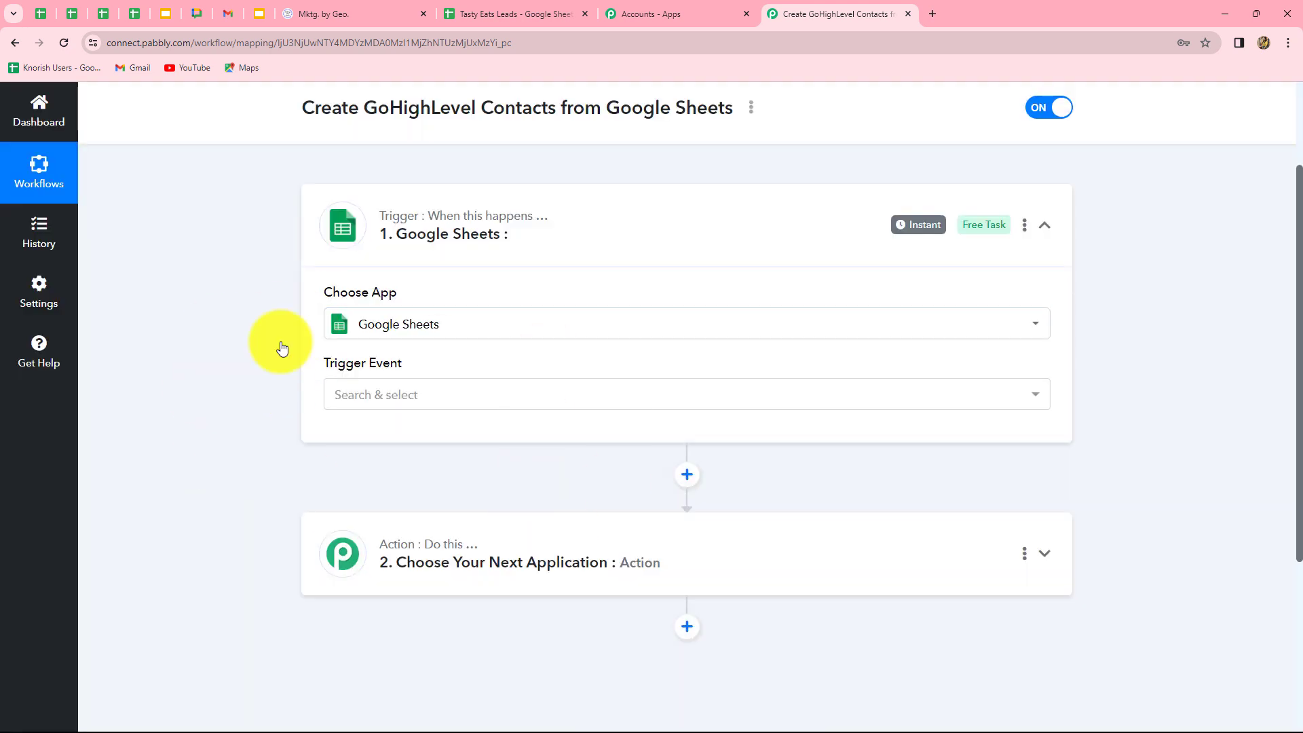
click(367, 403)
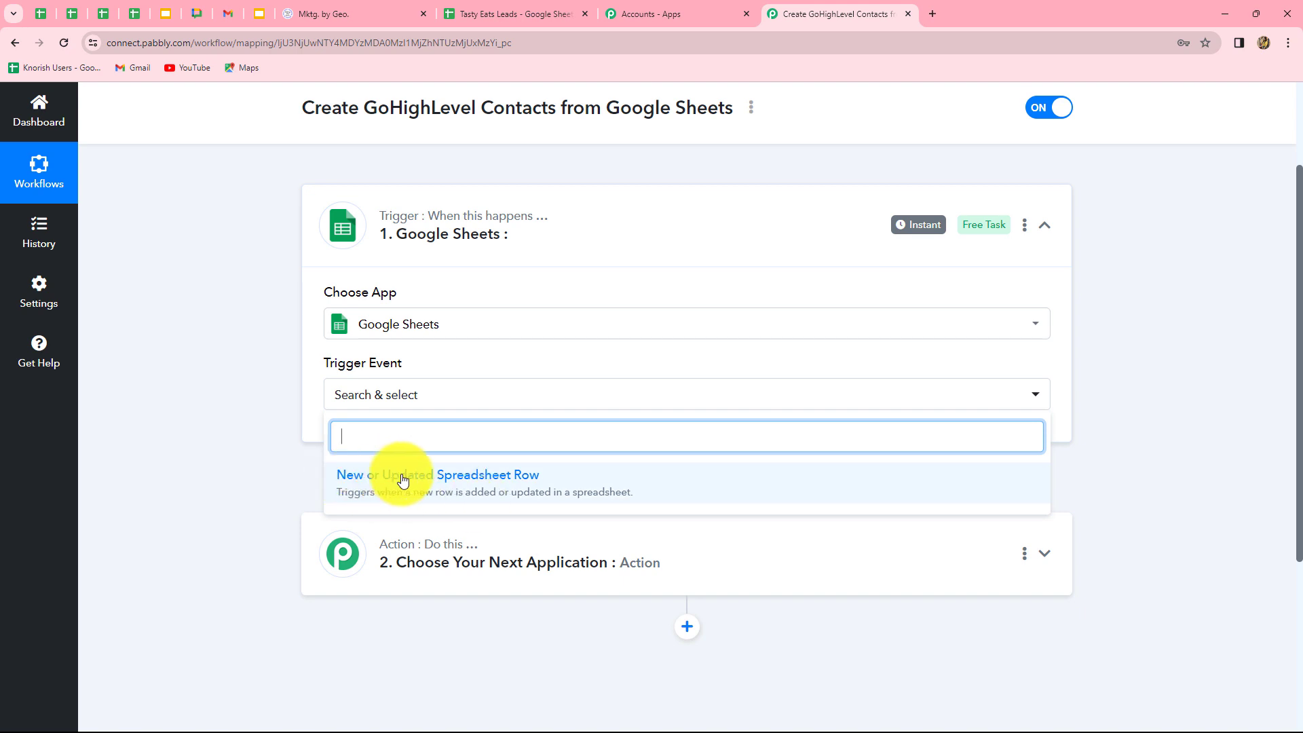
click(526, 477)
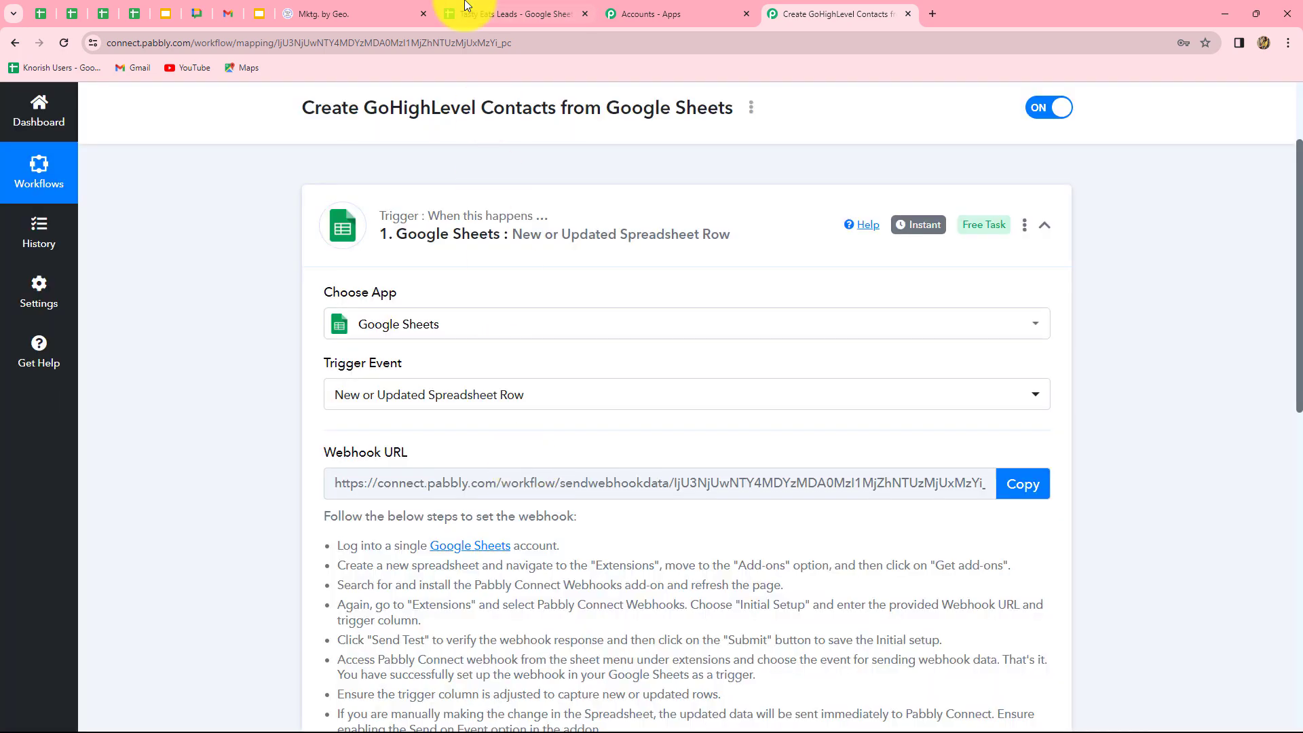
click(474, 14)
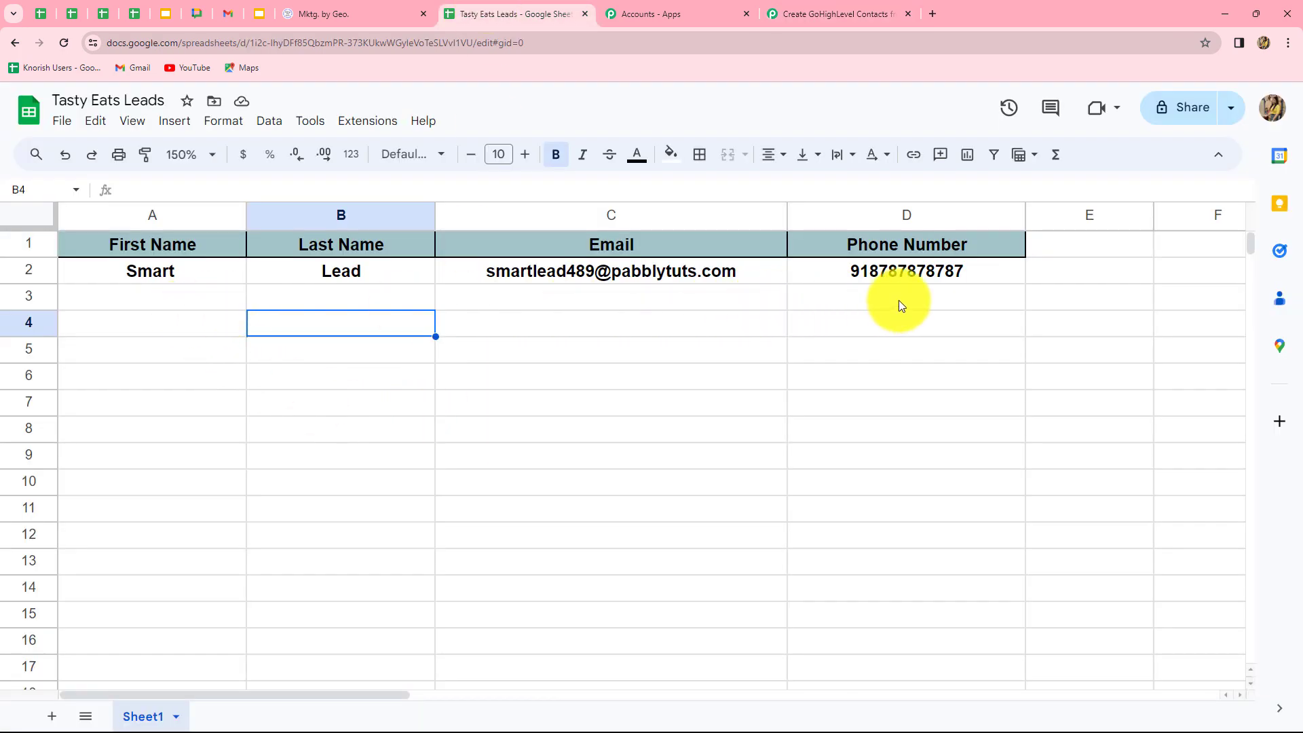
Return to the workflow setup page and review the webhook setup instructions.
click(783, 14)
scroll(1121, 485, down, 2)
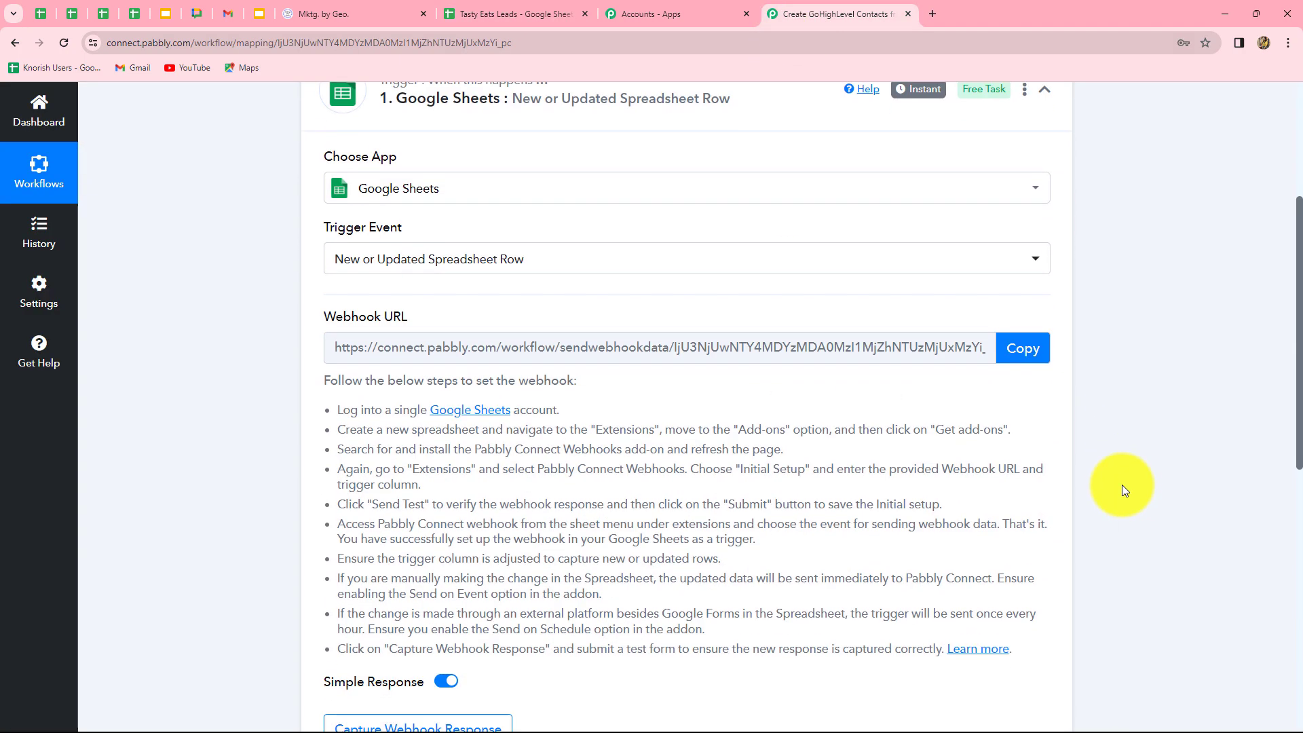
scroll(1121, 485, down, 4)
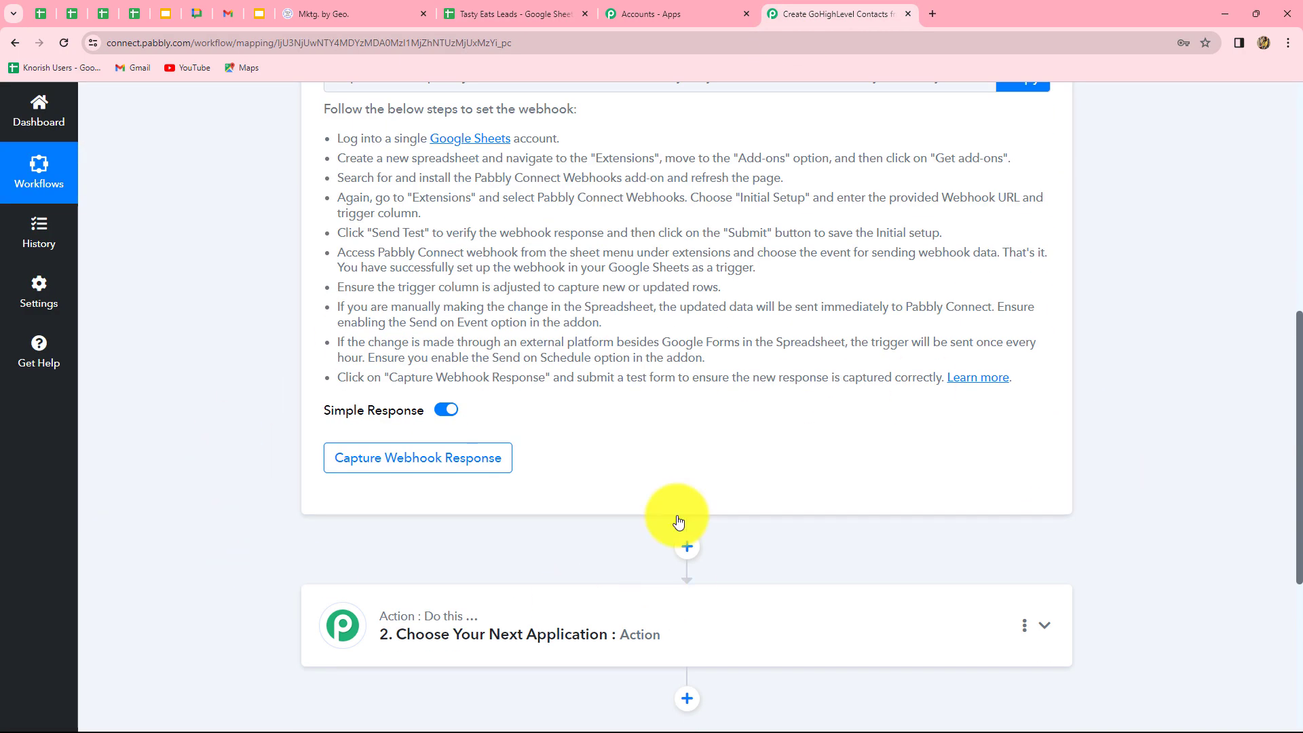
scroll(890, 487, up, 4)
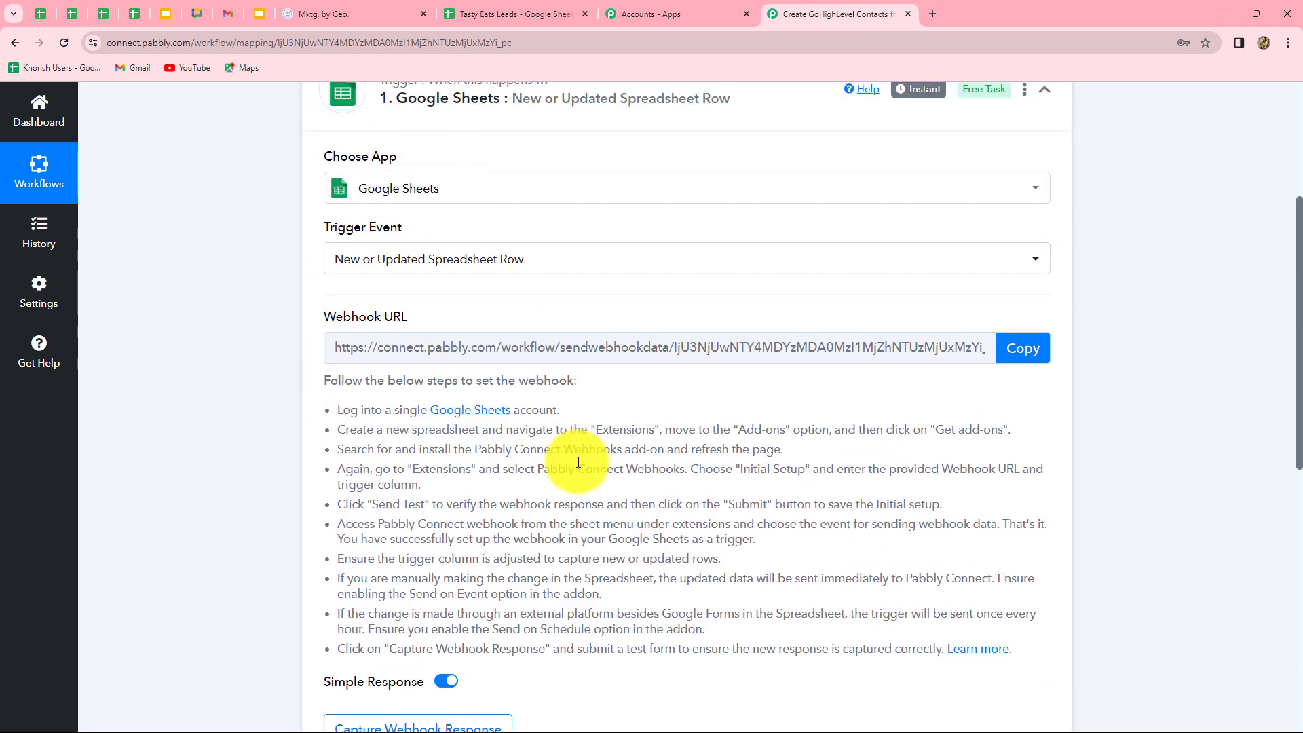
drag(342, 411, 799, 614)
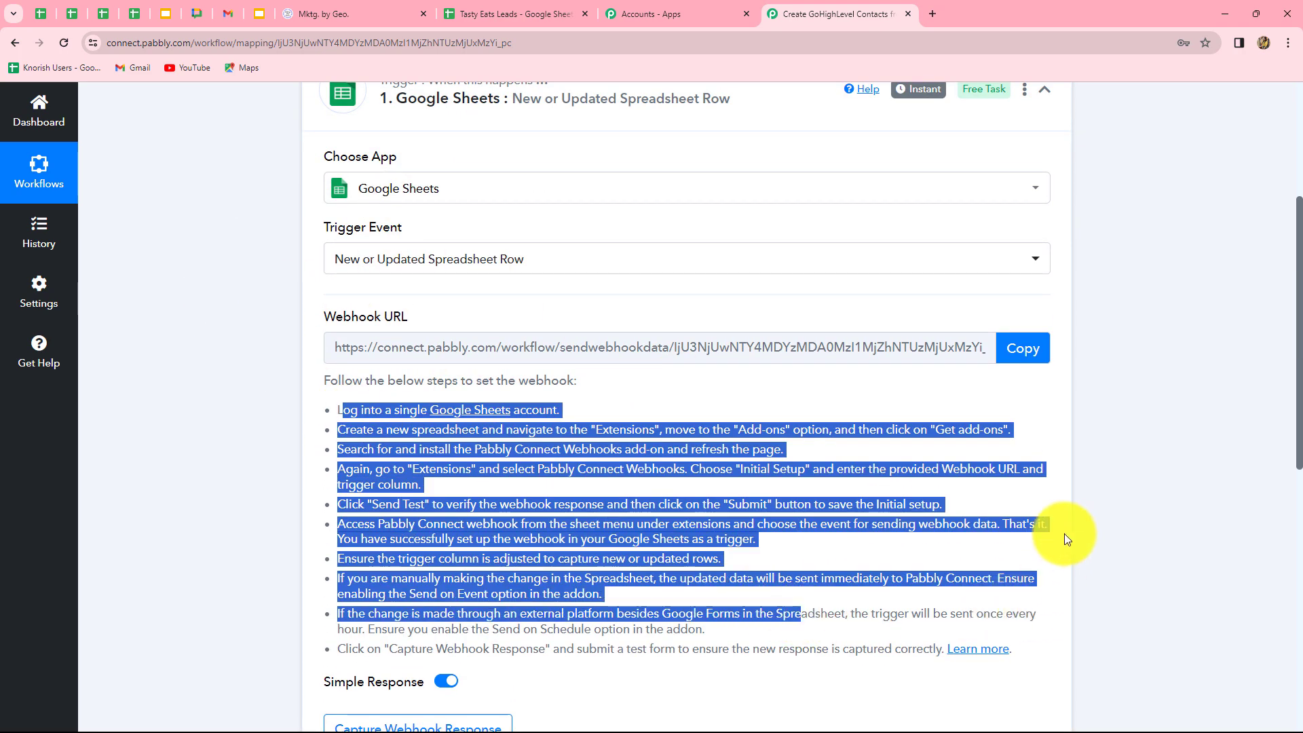
click(1069, 534)
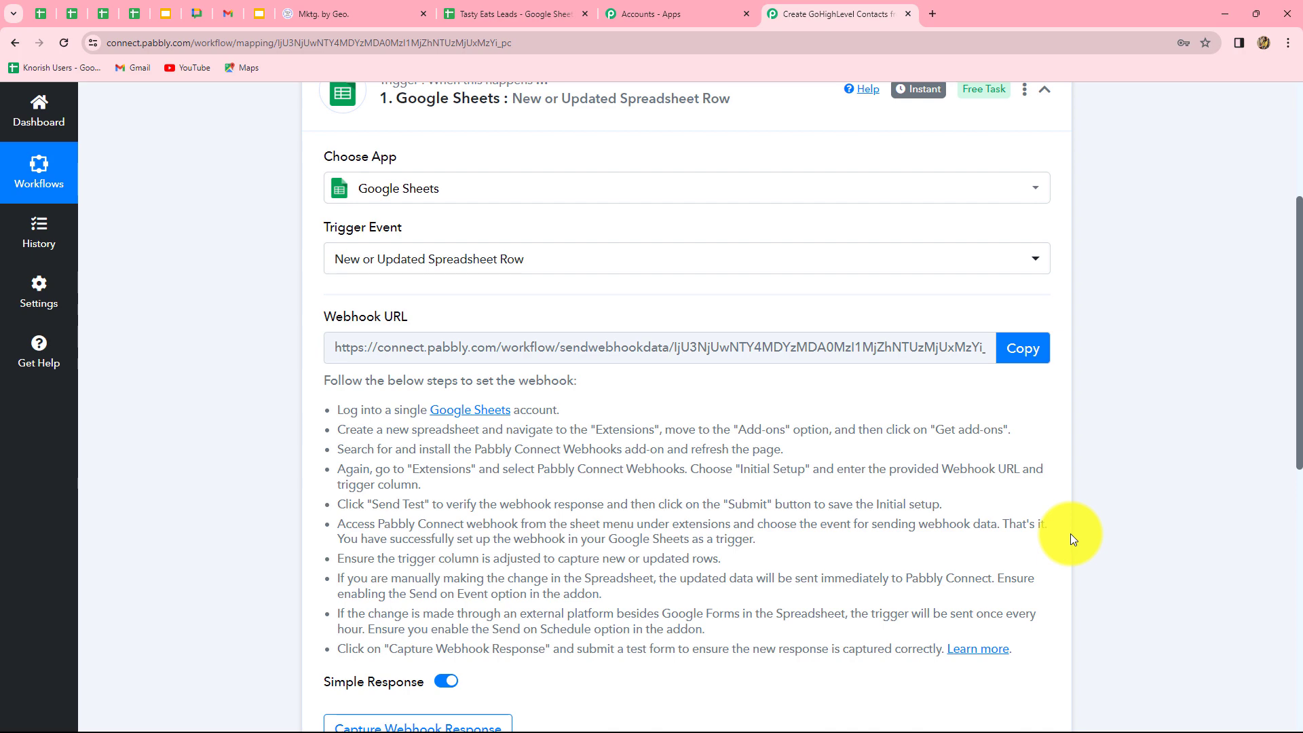
Copy the trigger's webhook URL and go back to the Tasty Eats Leads sheet.
scroll(688, 536, up, 3)
scroll(695, 536, down, 1)
scroll(695, 536, down, 1)
click(1021, 354)
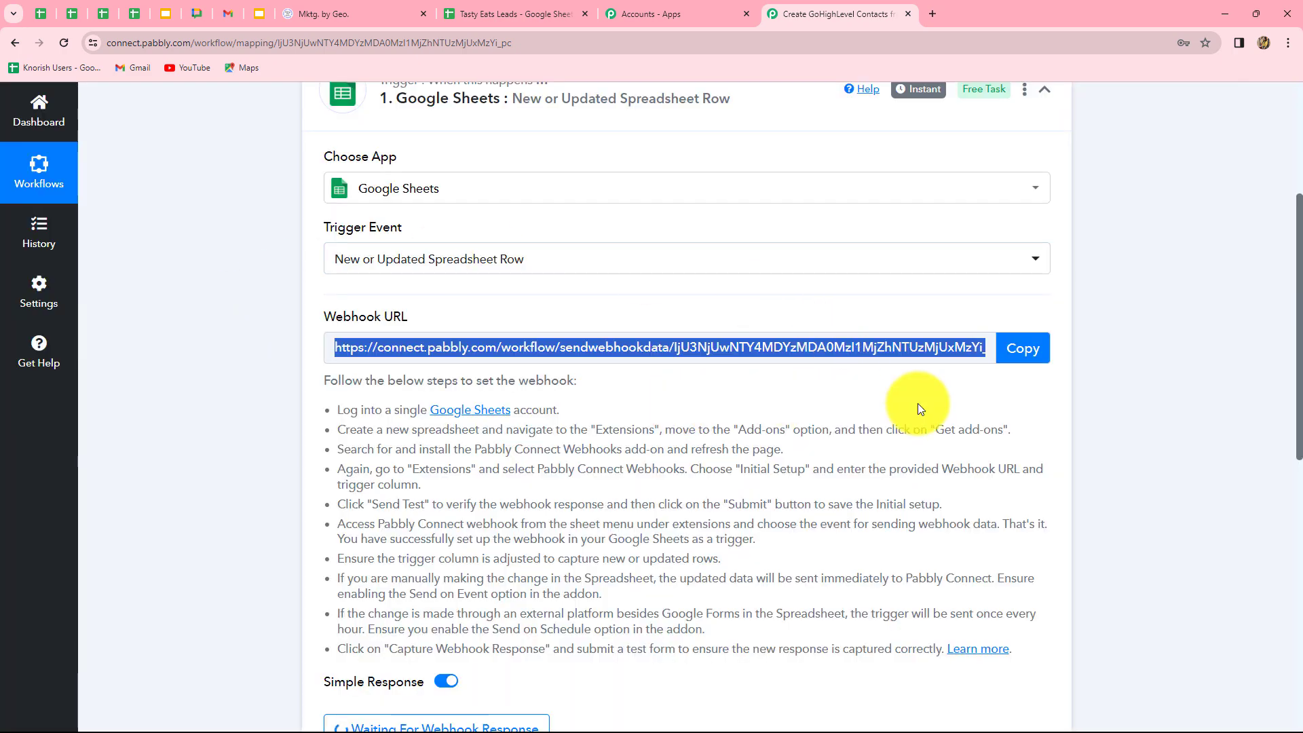
click(490, 14)
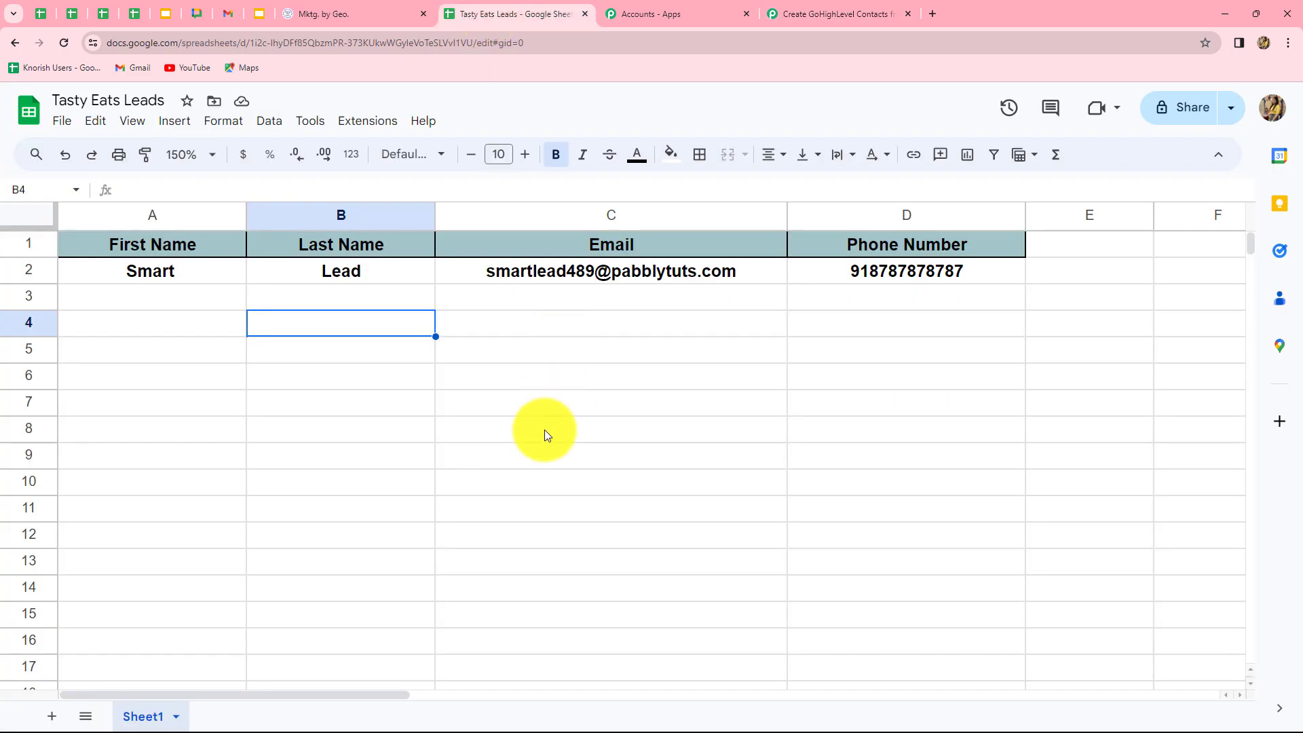
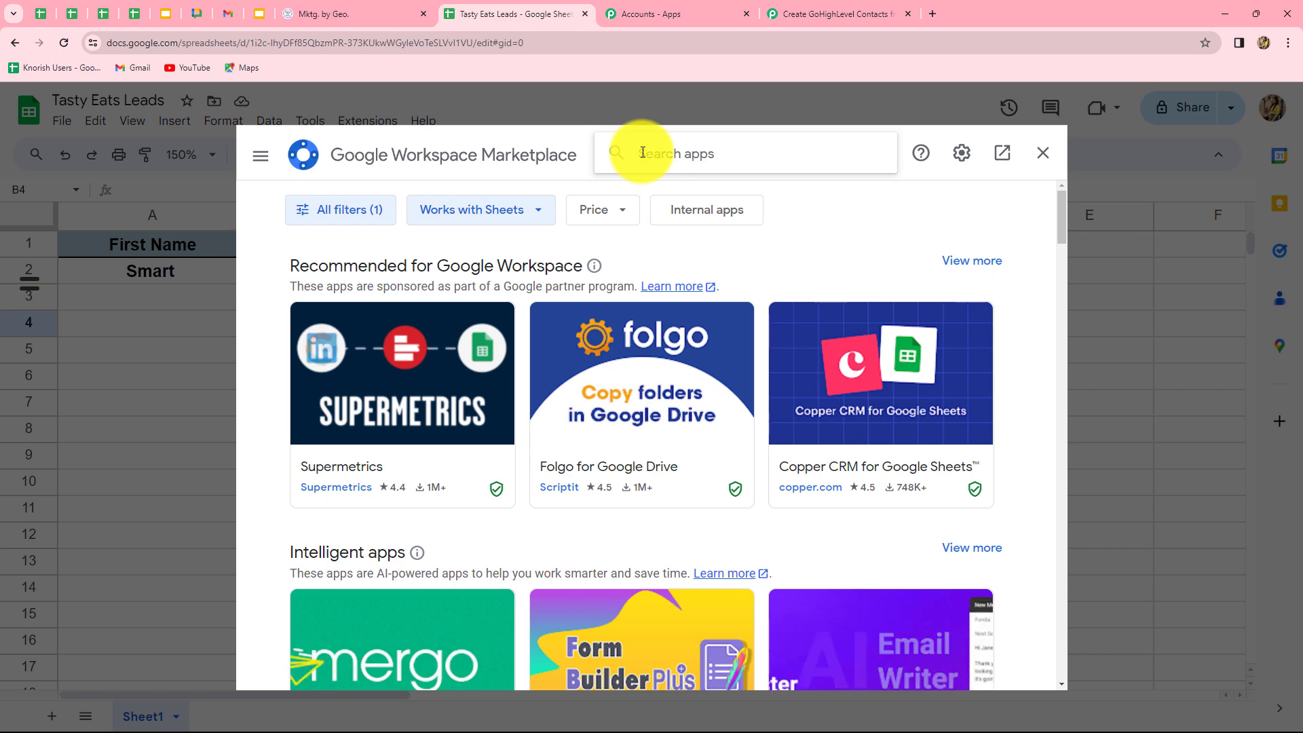
Search the Marketplace for 'Pabb', confirm Pabbly Connect Webhooks is installed, and close it.
text(Pabb)
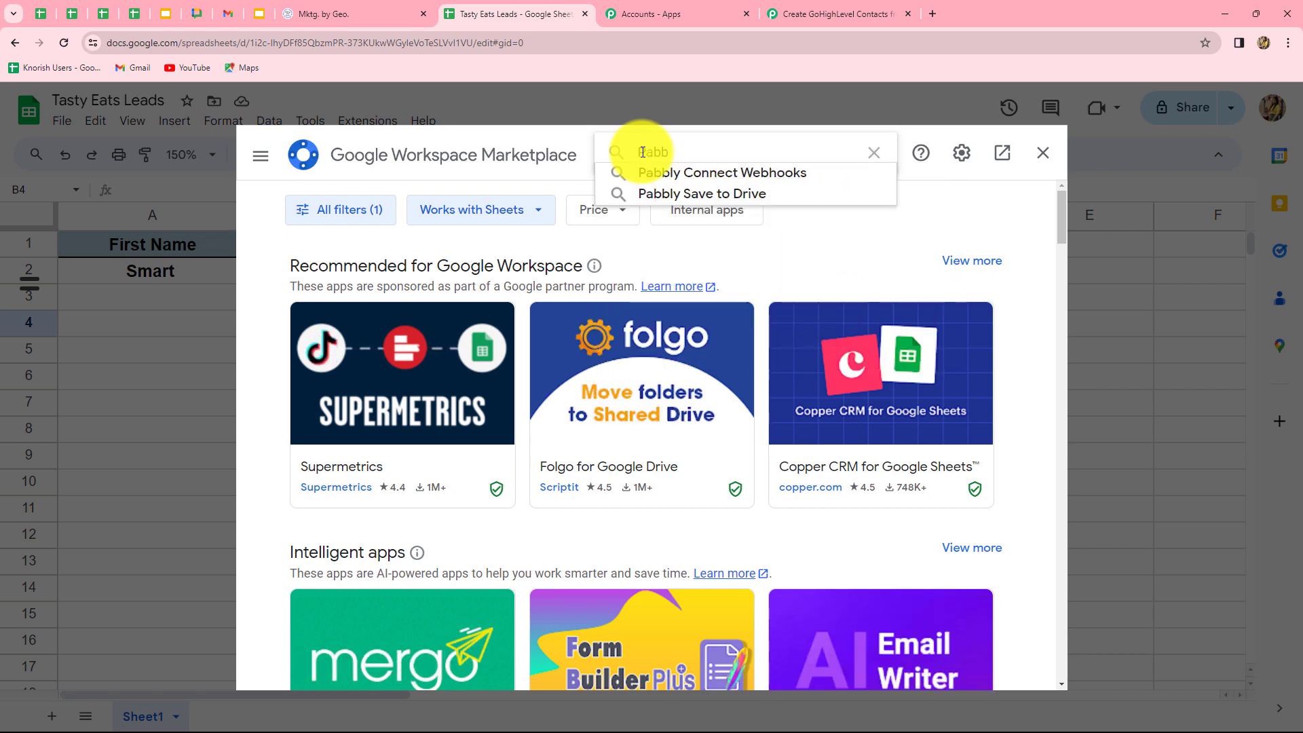
click(670, 174)
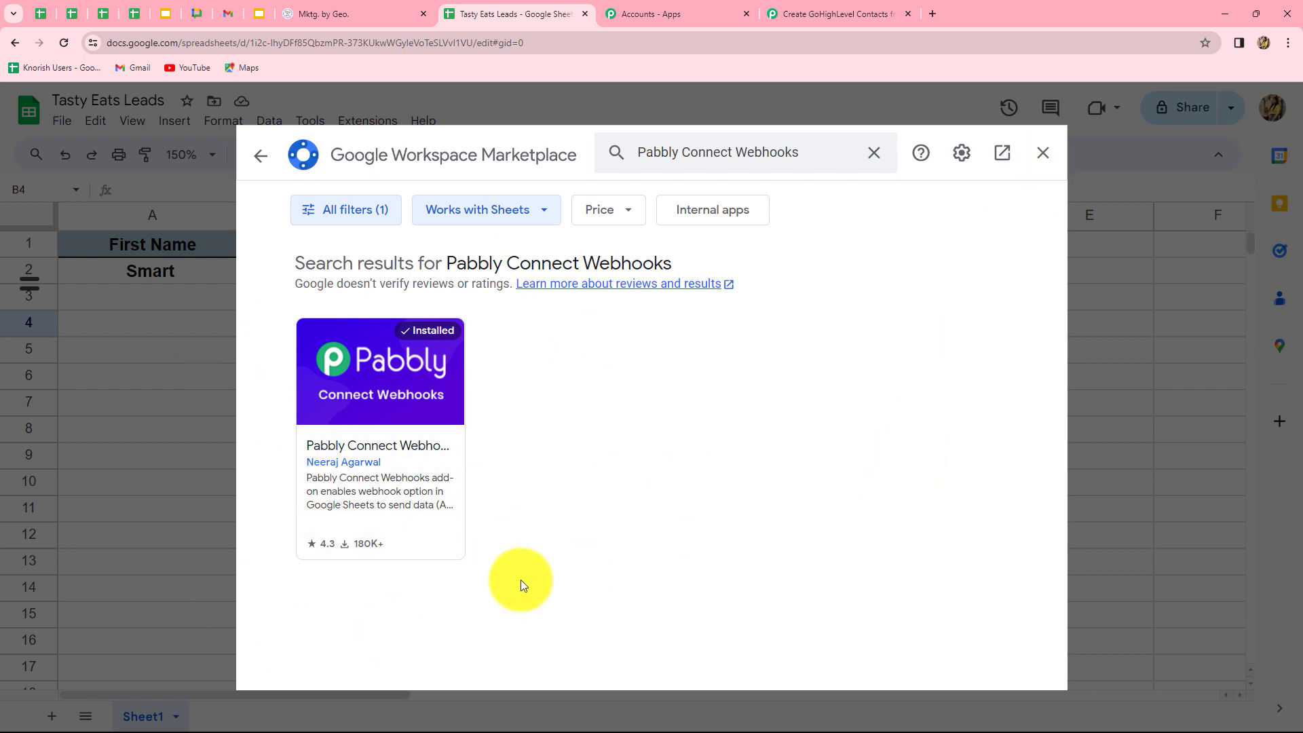
click(1042, 153)
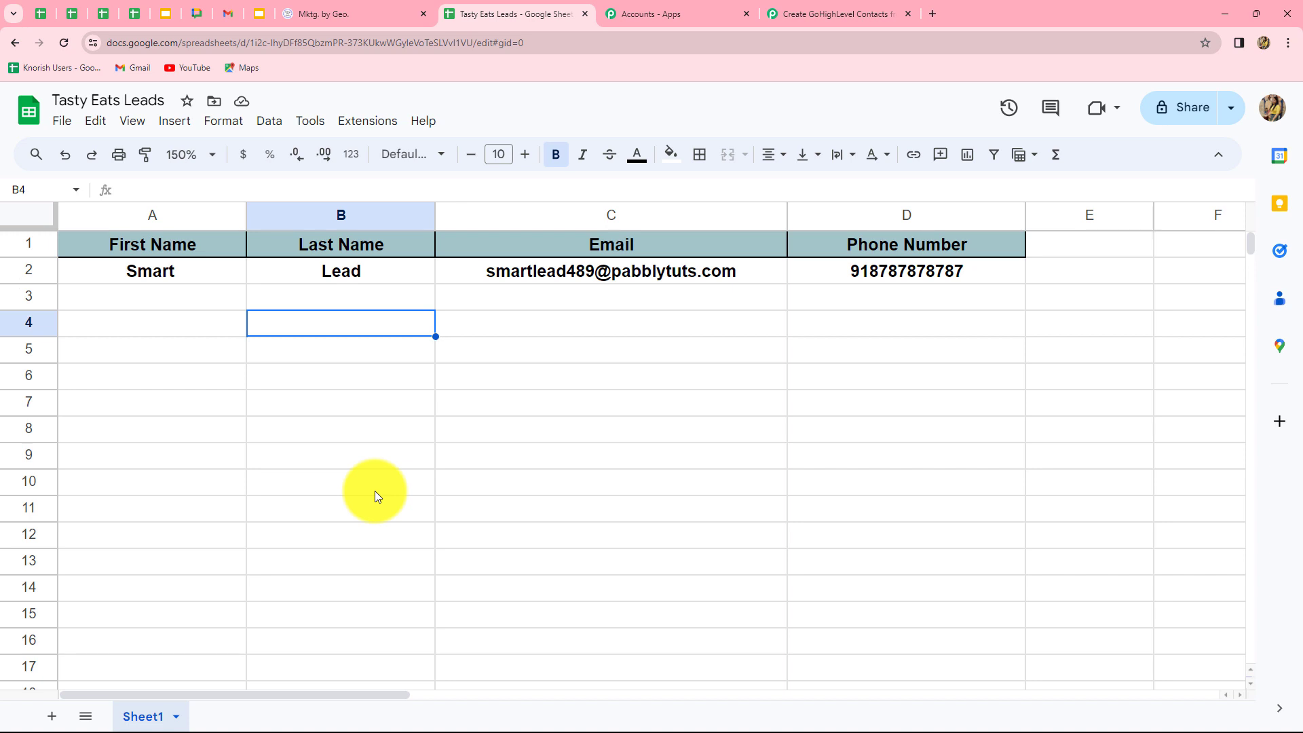
Open the Pabbly Connect Webhooks Initial Setup and paste the workflow's webhook URL.
click(376, 123)
mouse_move(398, 298)
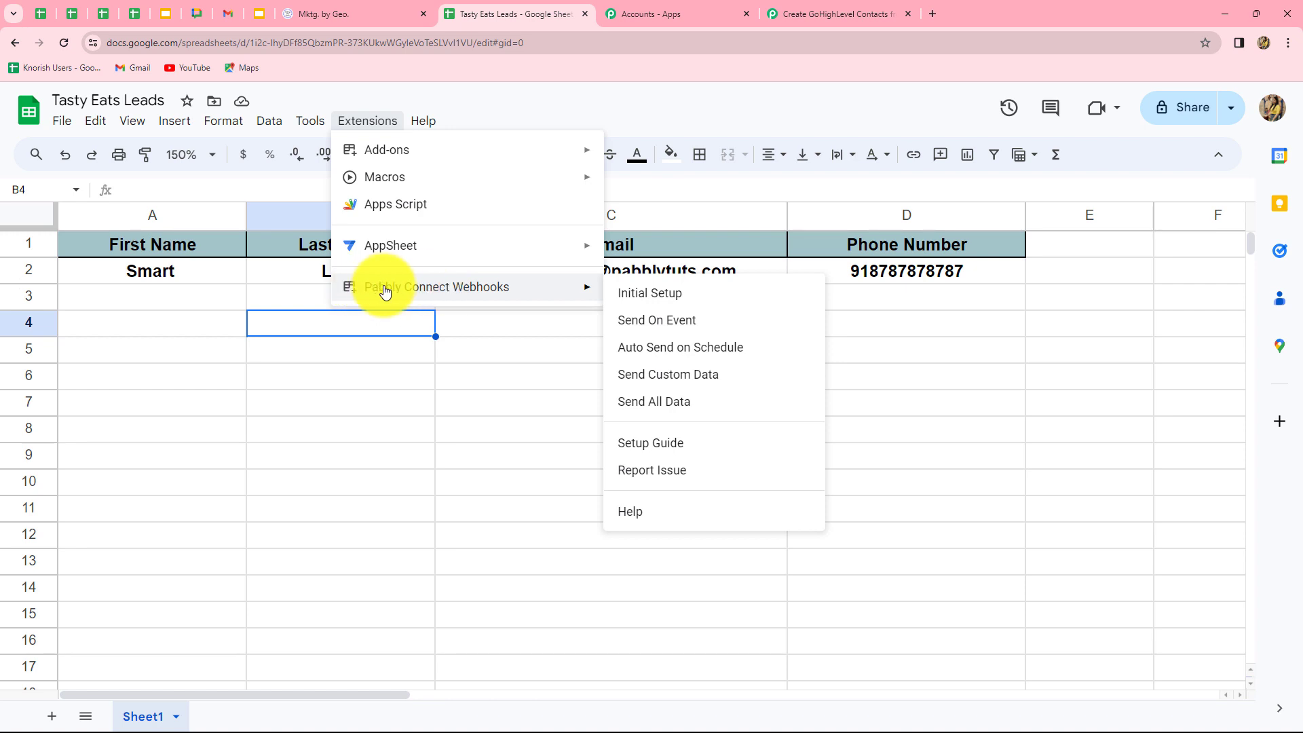
click(649, 292)
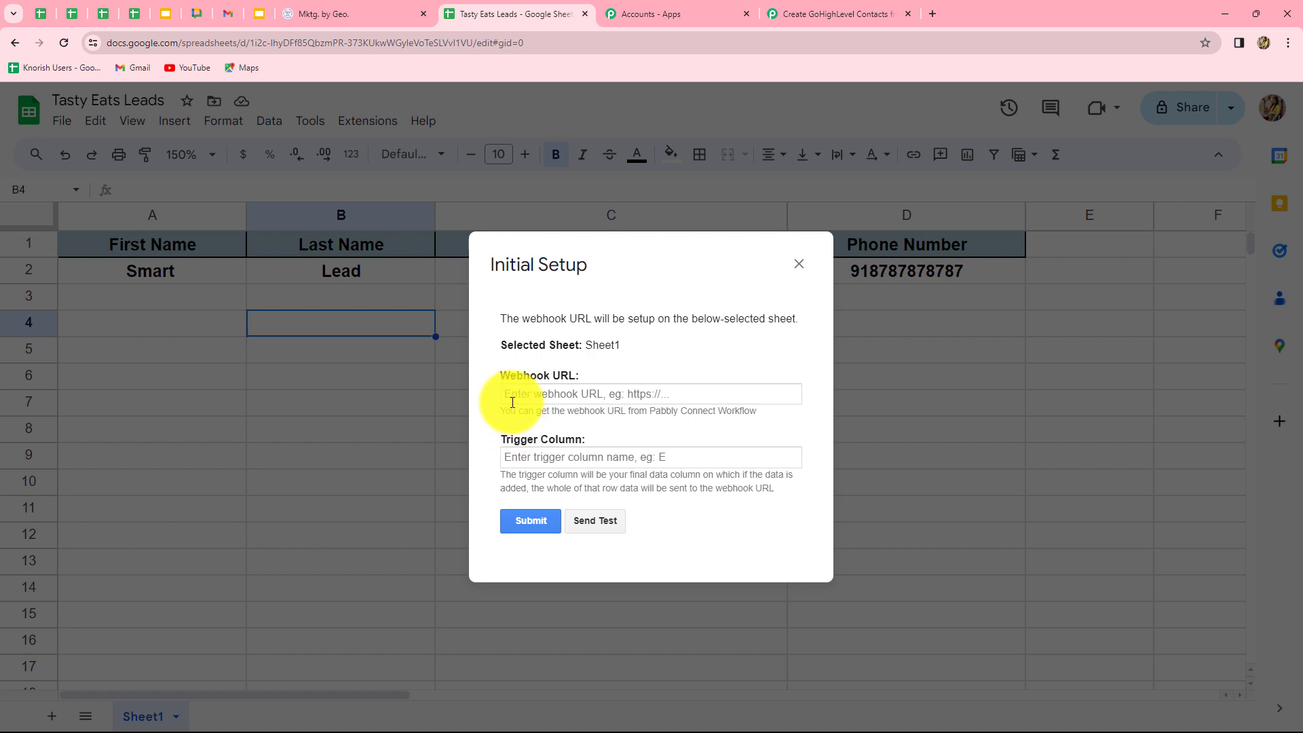
click(553, 394)
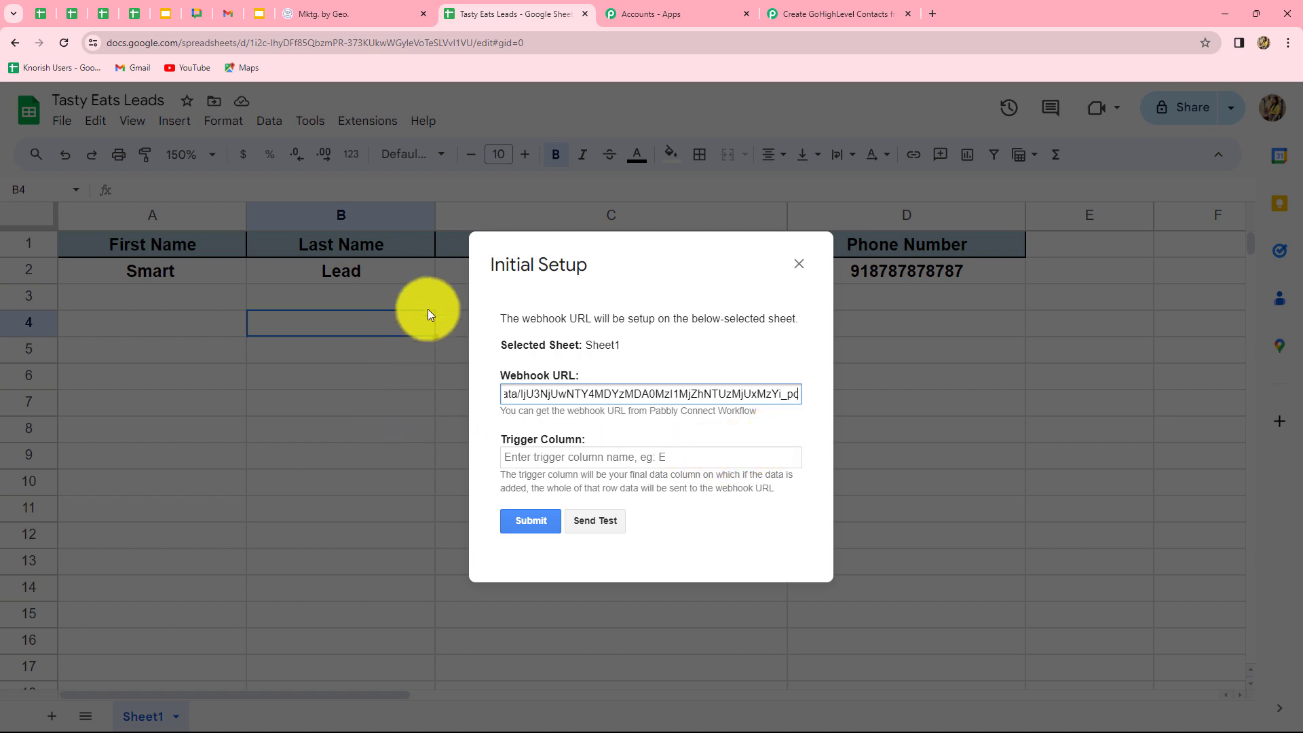
Set trigger column D, send a test row to Pabbly, and close the setup.
click(621, 462)
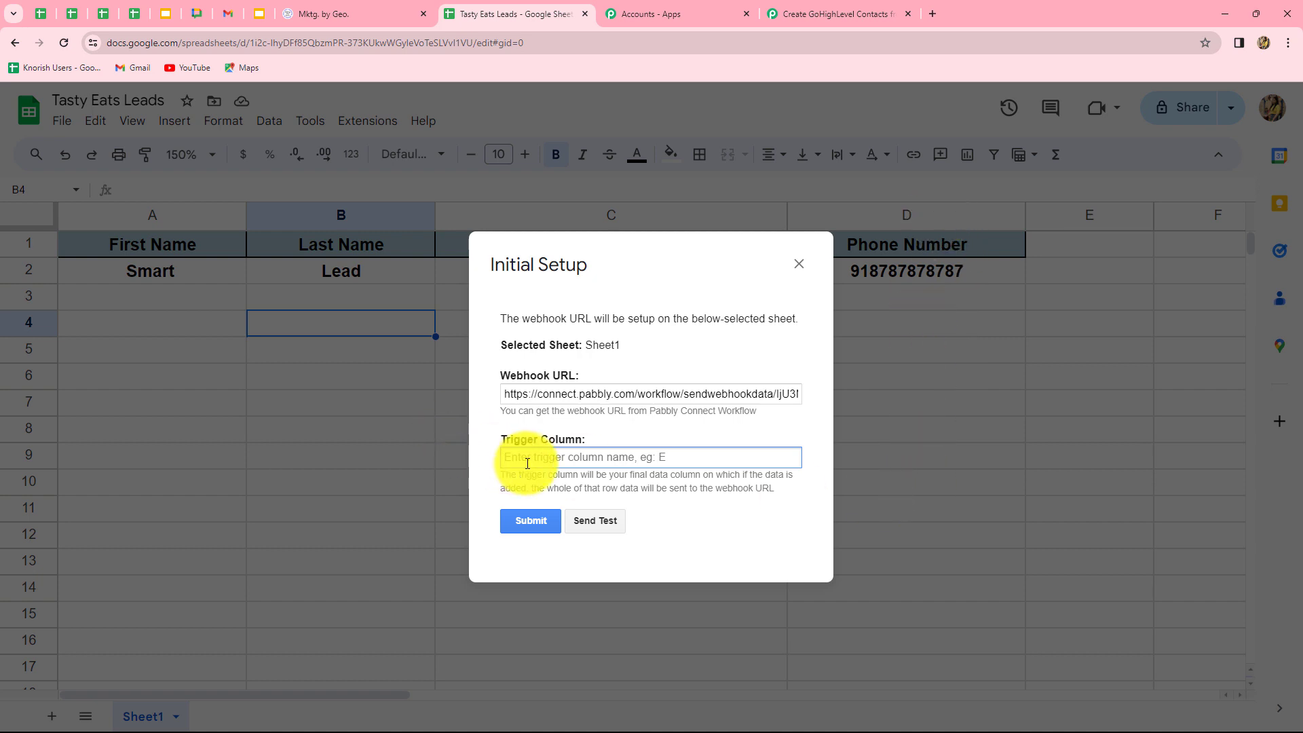
text(D)
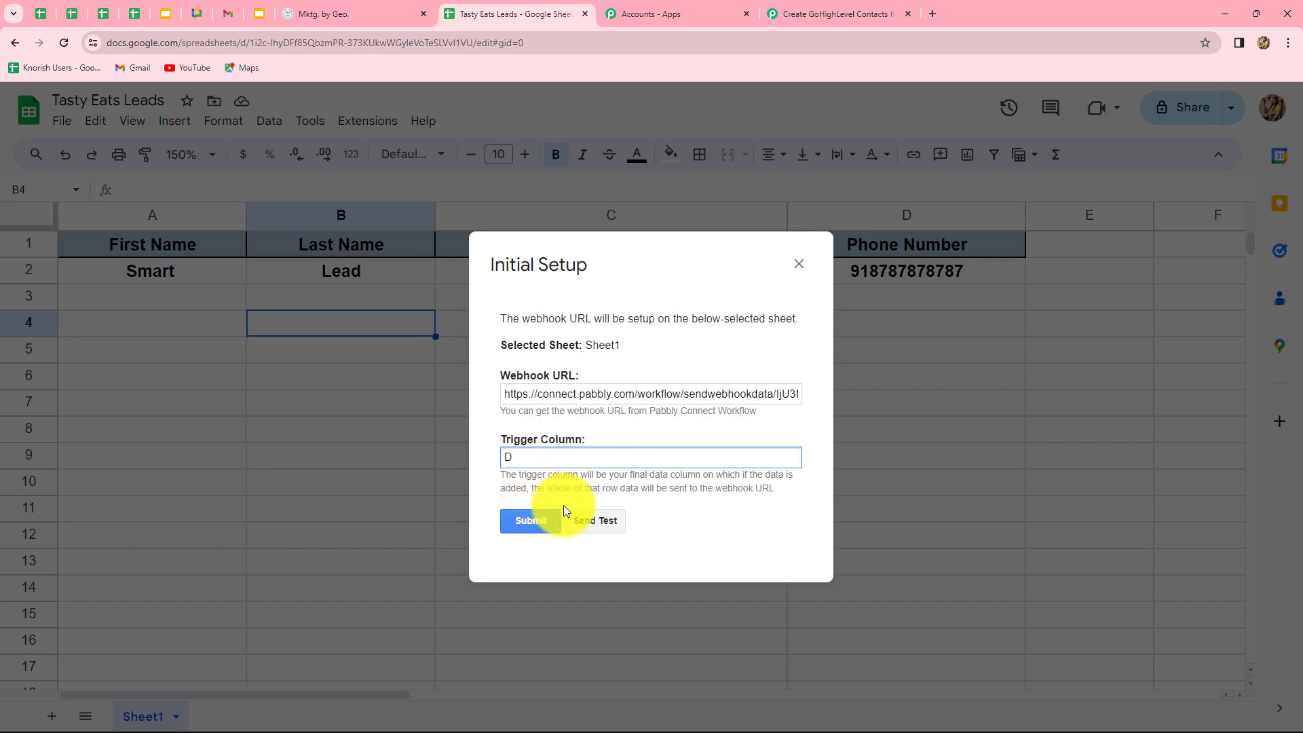
click(597, 523)
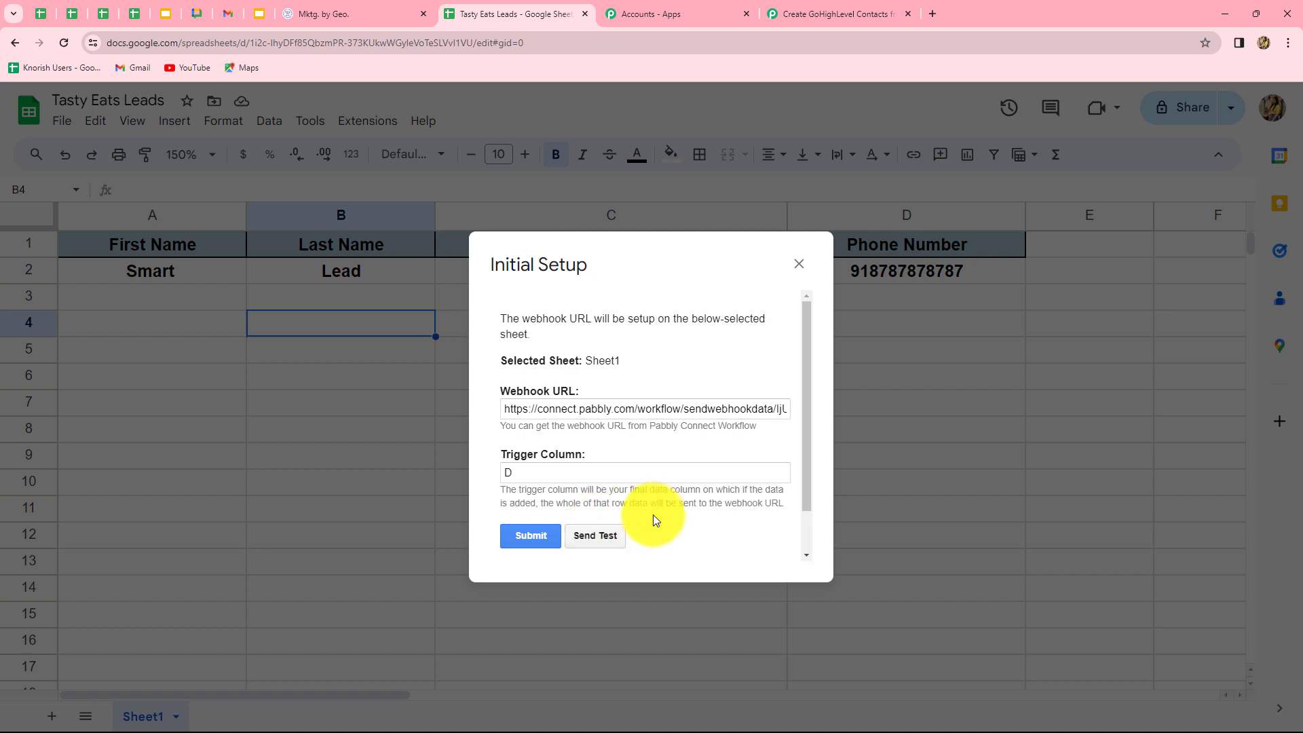
scroll(814, 507, down, 1)
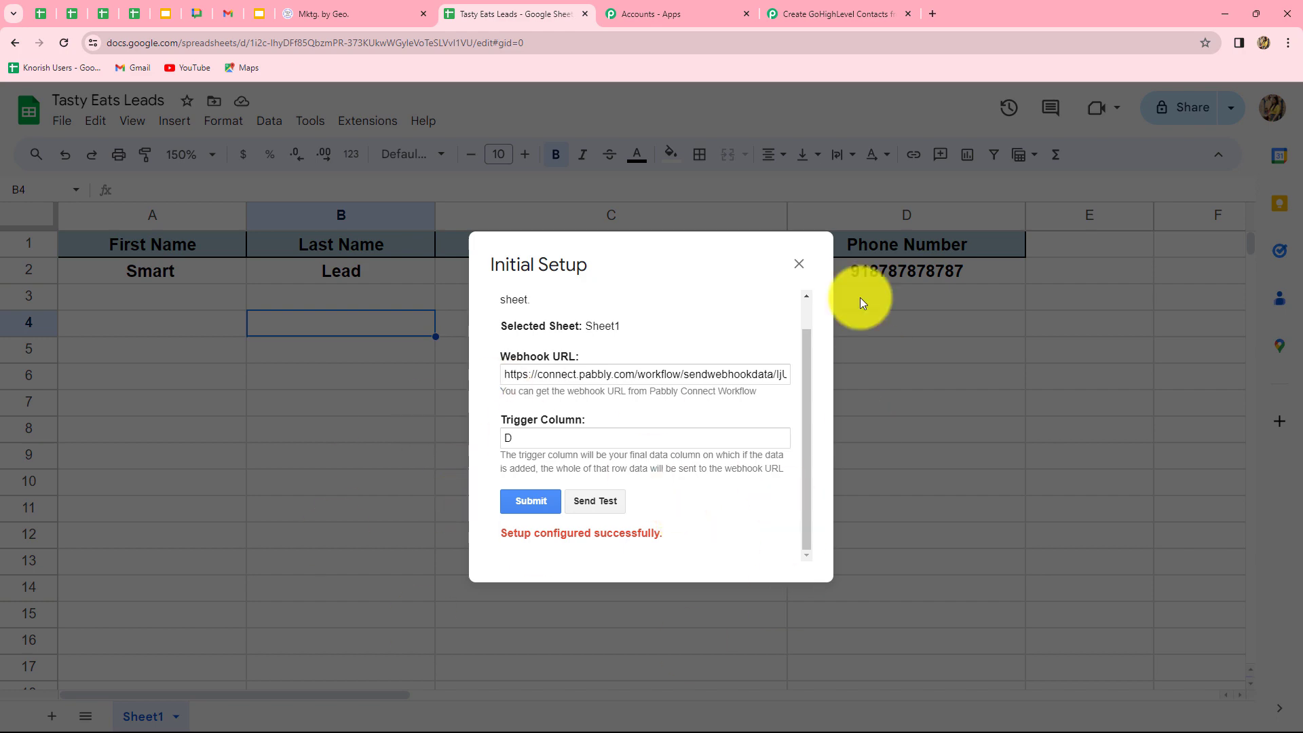
click(800, 264)
Review the received first name, last name, email and phone fields, then return to Tasty Eats Leads.
click(800, 14)
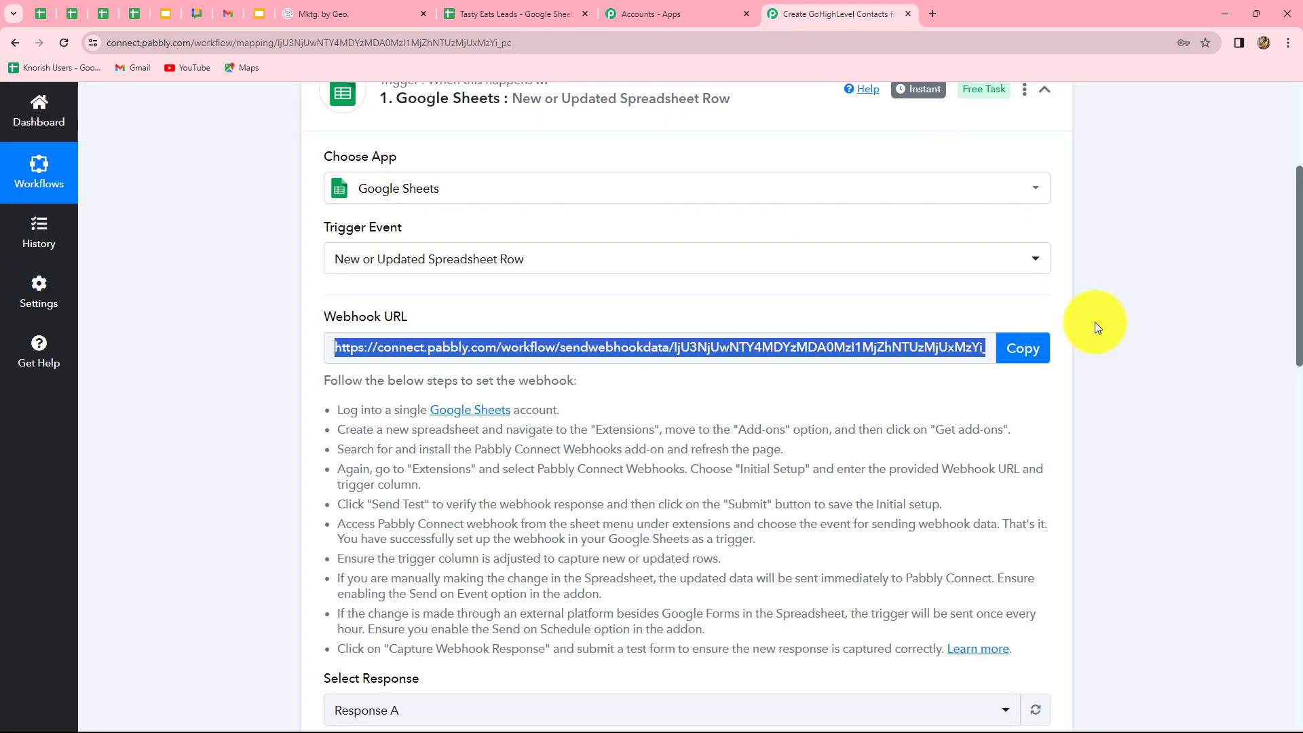
scroll(1215, 442, down, 10)
scroll(1214, 441, down, 2)
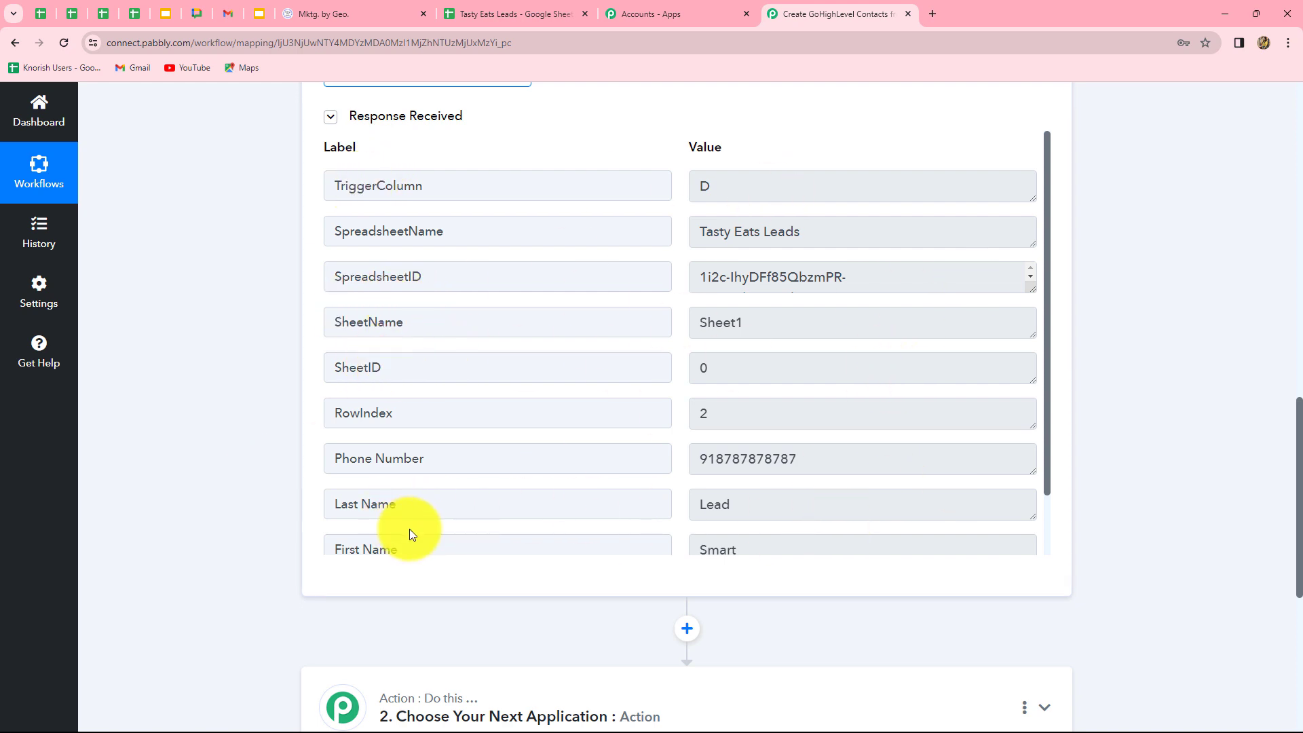
scroll(777, 492, down, 1)
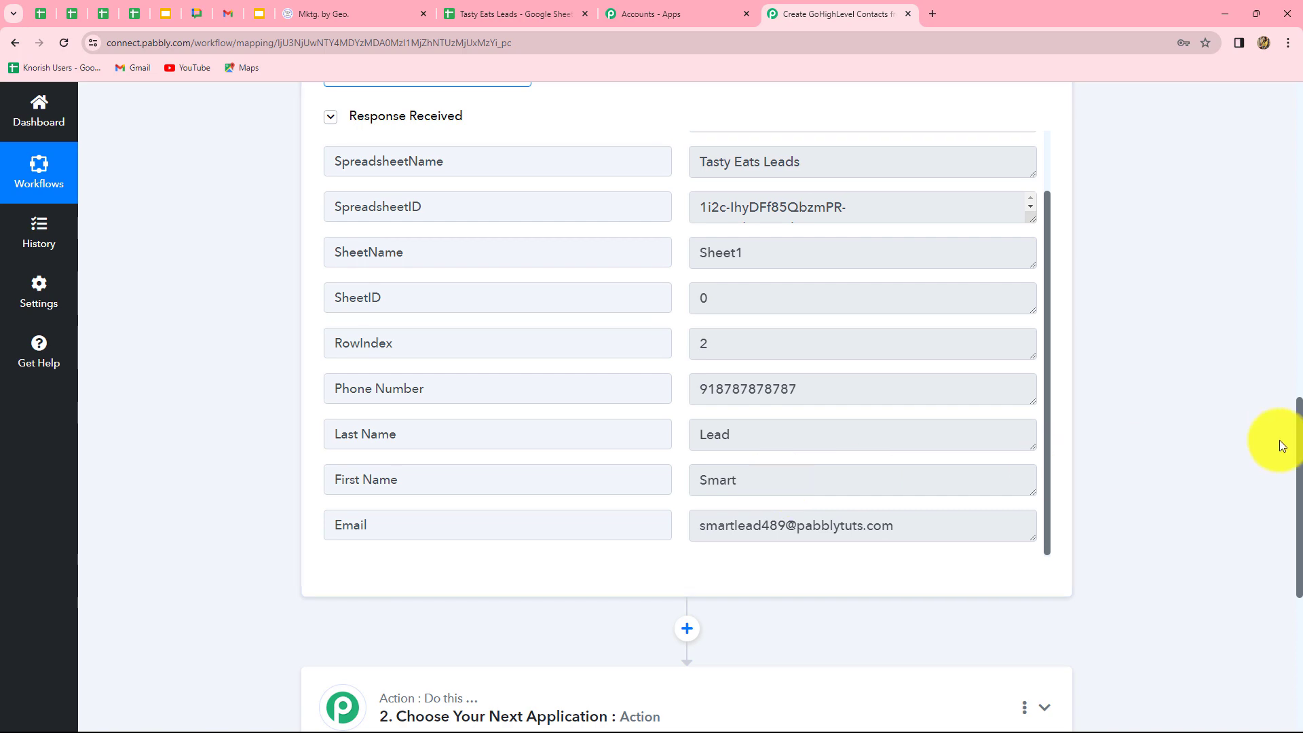
scroll(1274, 441, up, 3)
scroll(1280, 442, down, 3)
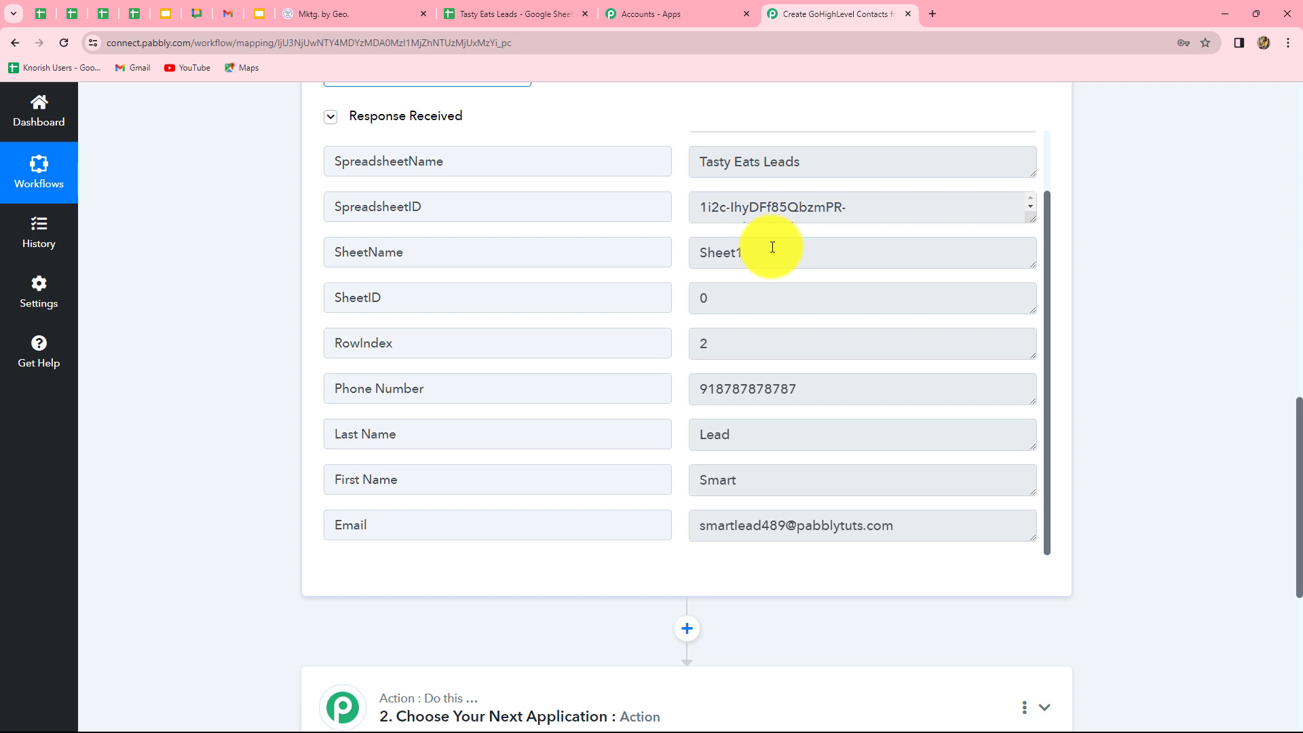
click(494, 13)
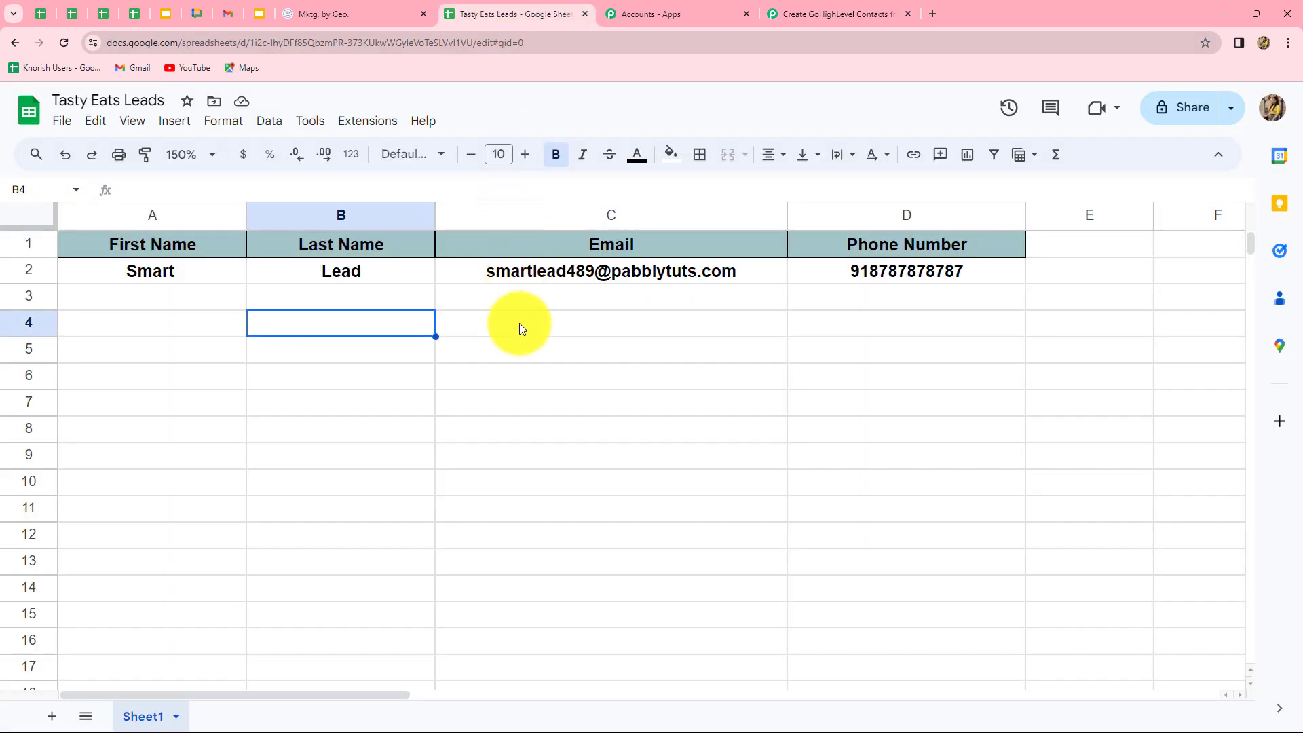
Run the webhook add-on's Send On Event option for Sheet1 and go back to the Pabbly workflow.
click(353, 129)
mouse_move(370, 285)
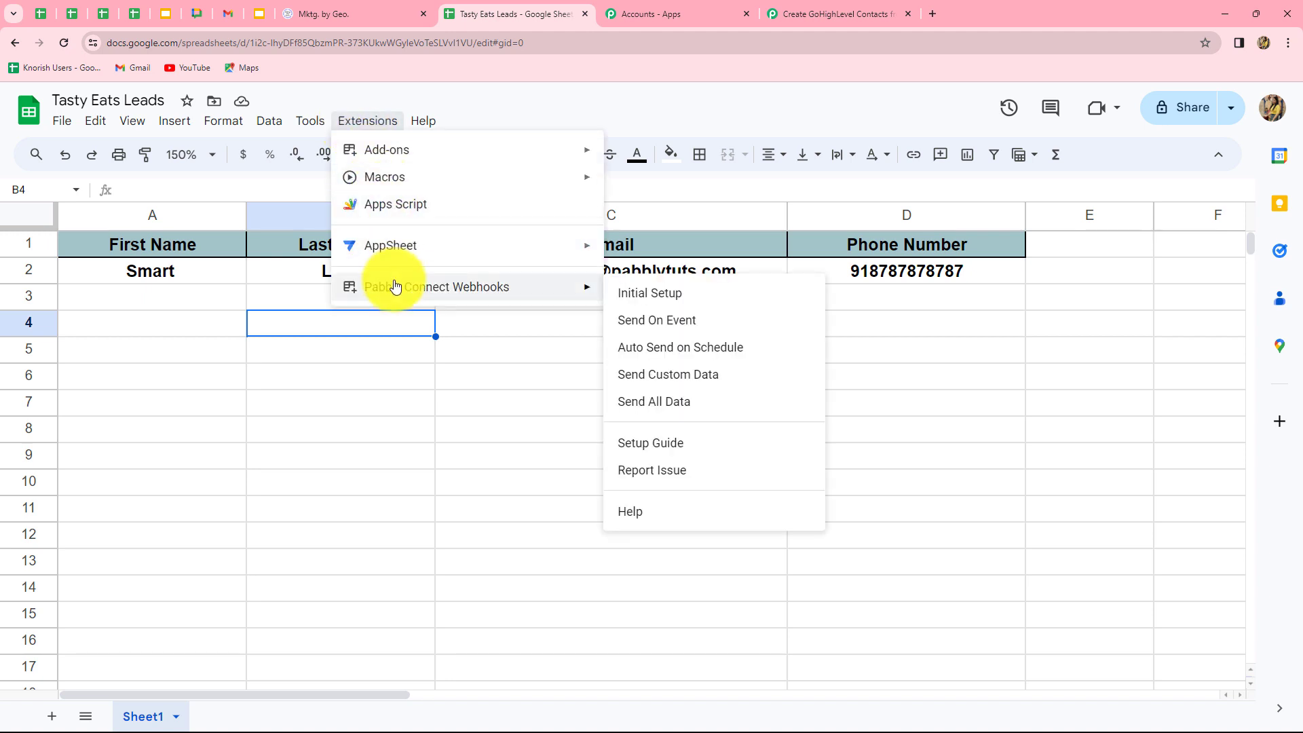
click(637, 323)
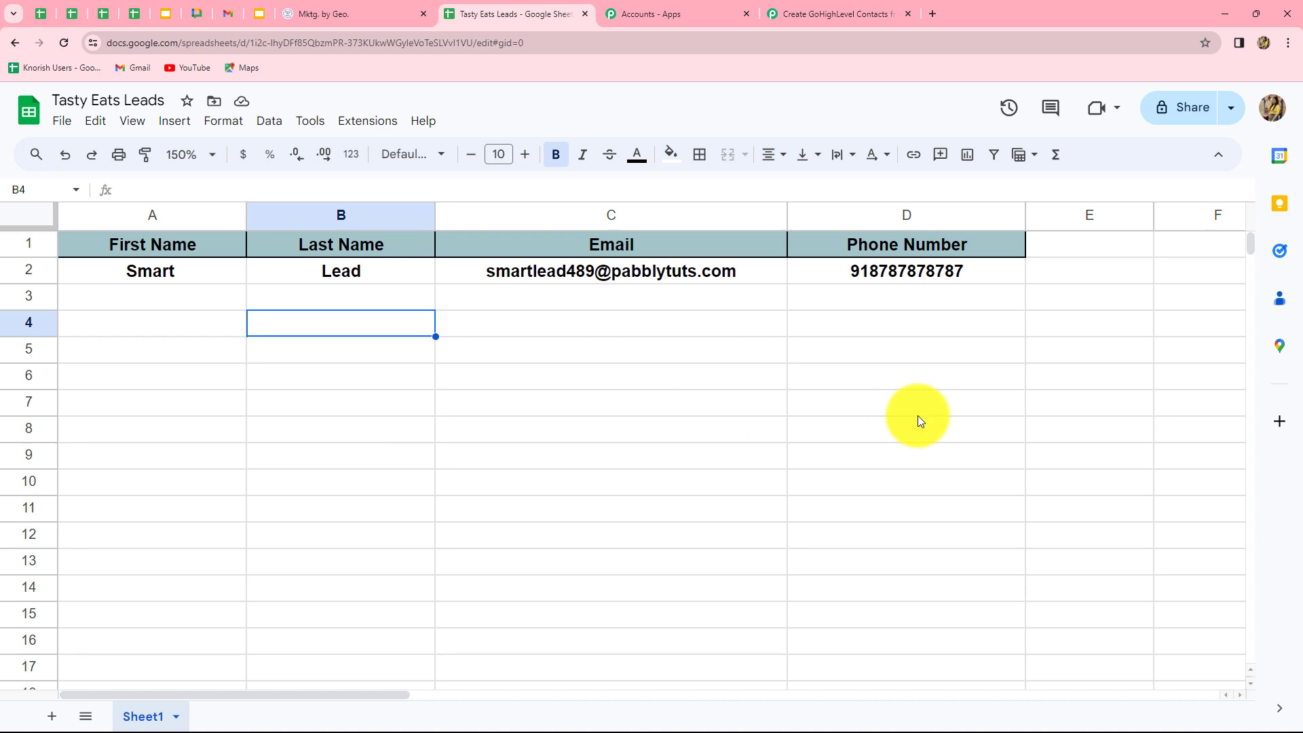
click(834, 13)
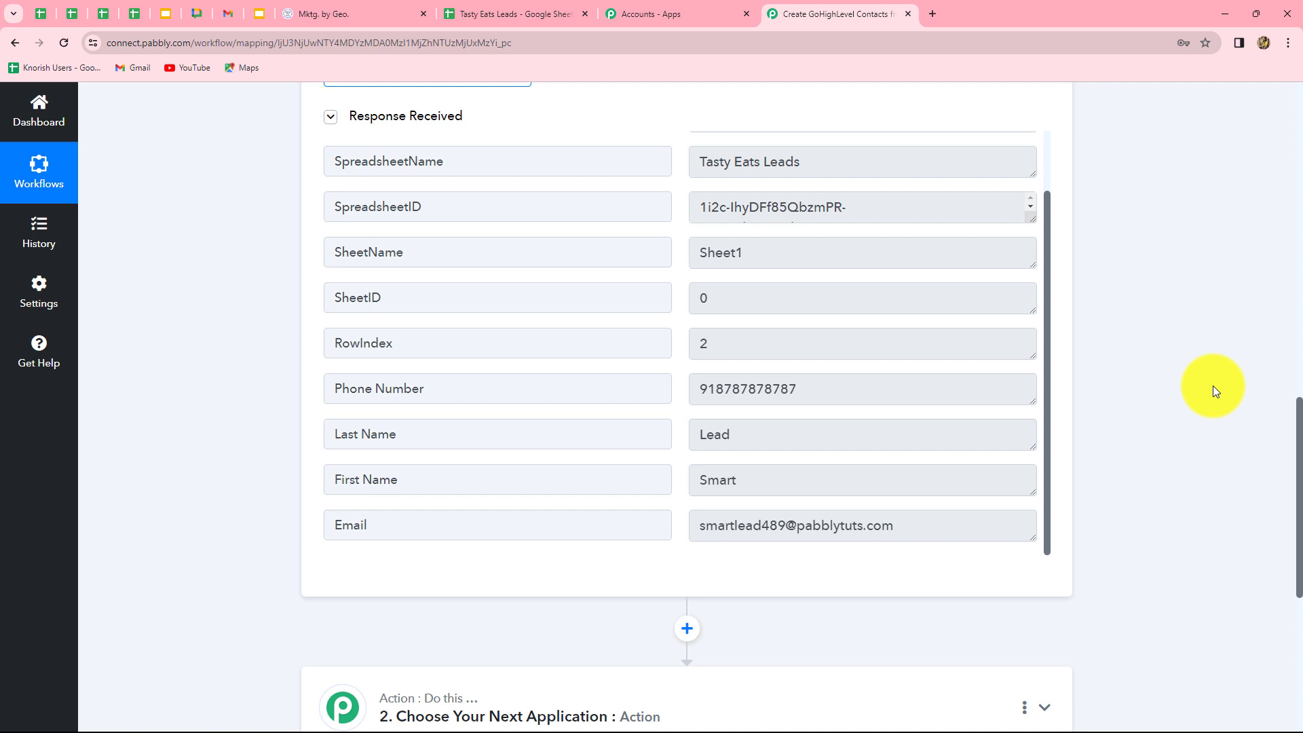
Set the workflow's second step app to LeadConnector V1 by searching 'Lead'.
scroll(1212, 387, down, 5)
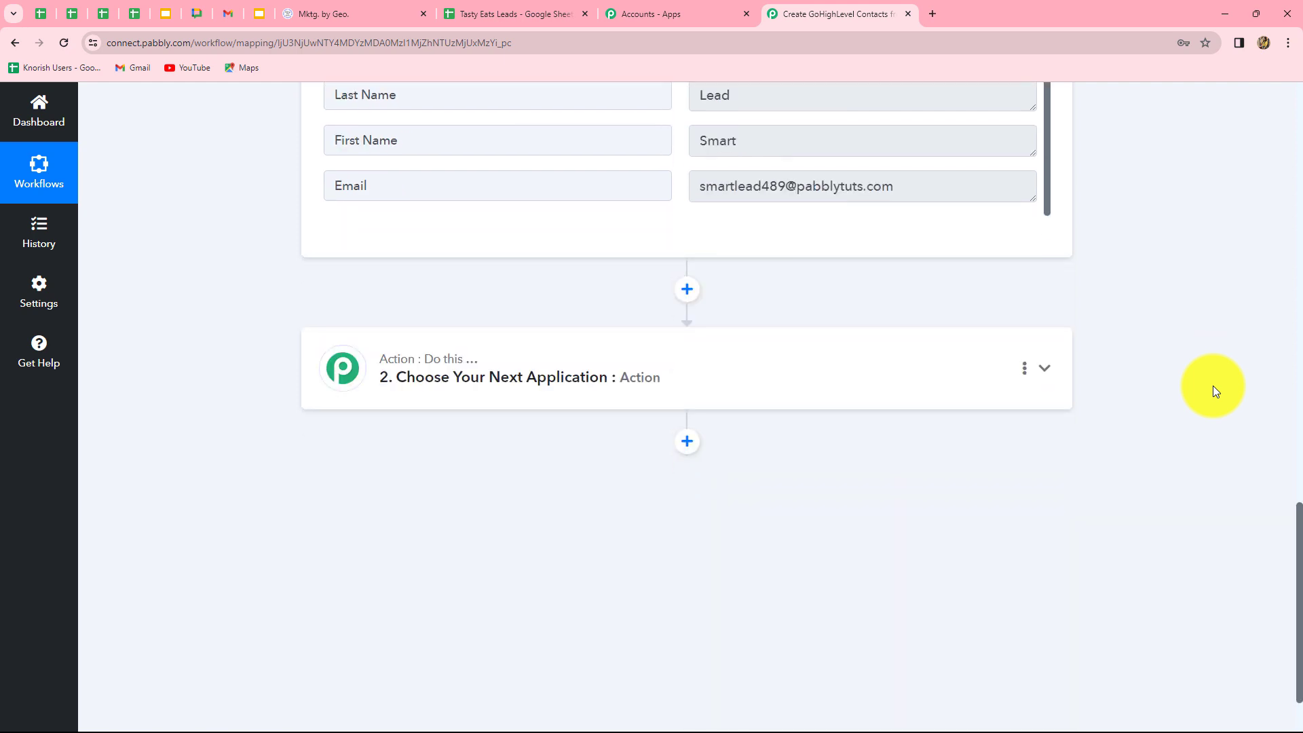
scroll(1148, 558, up, 5)
scroll(1148, 560, up, 1)
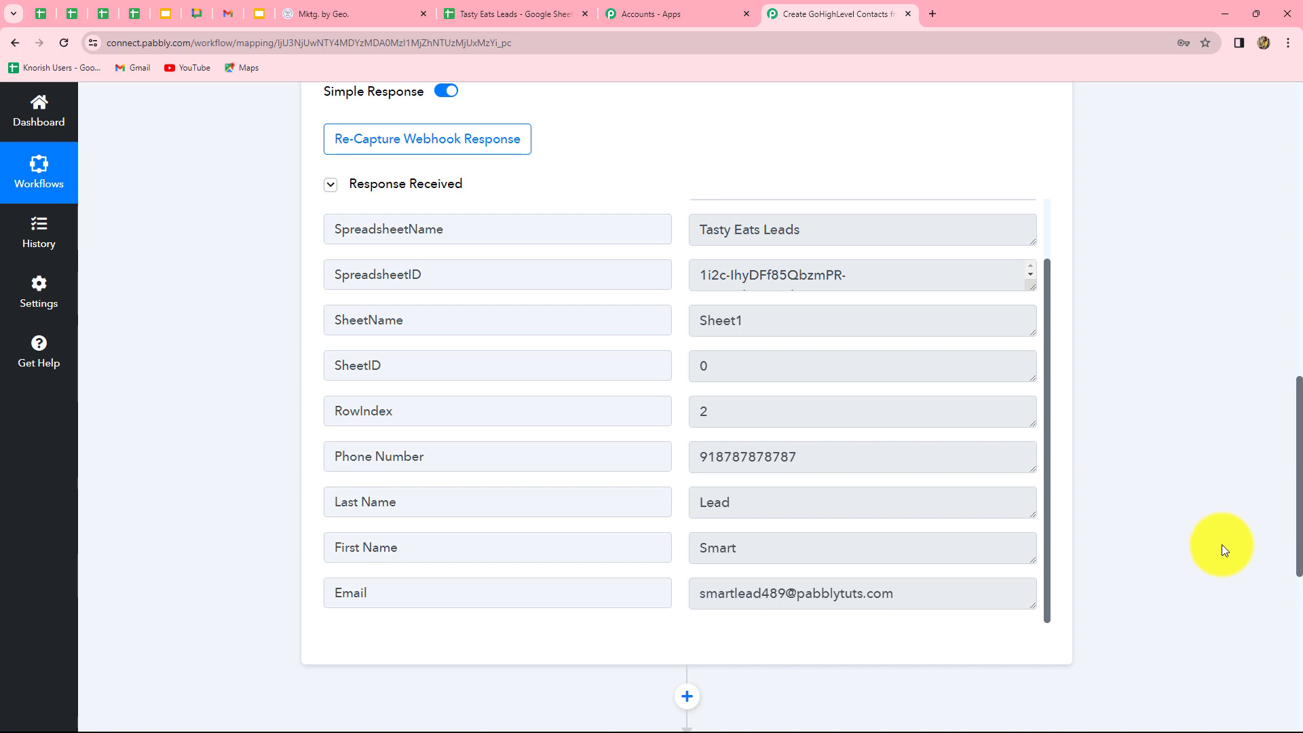
scroll(1221, 548, down, 4)
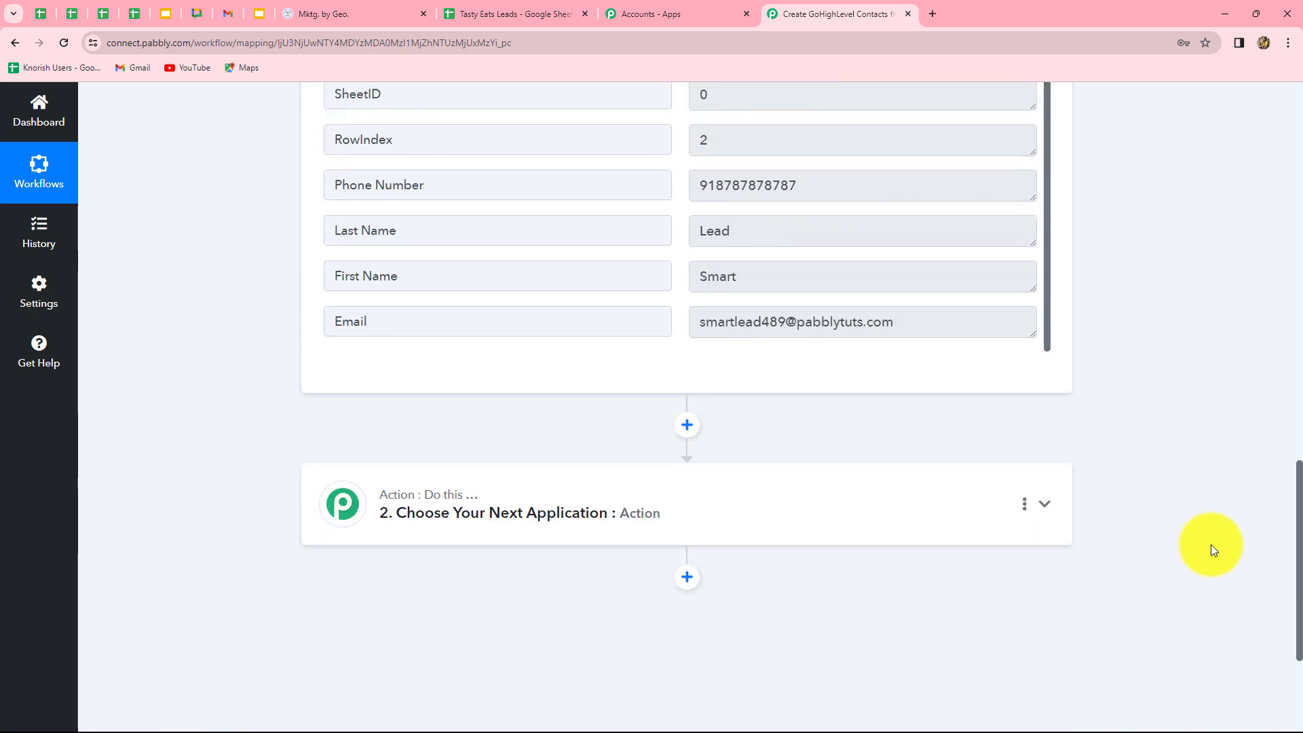
click(465, 513)
scroll(399, 319, up, 4)
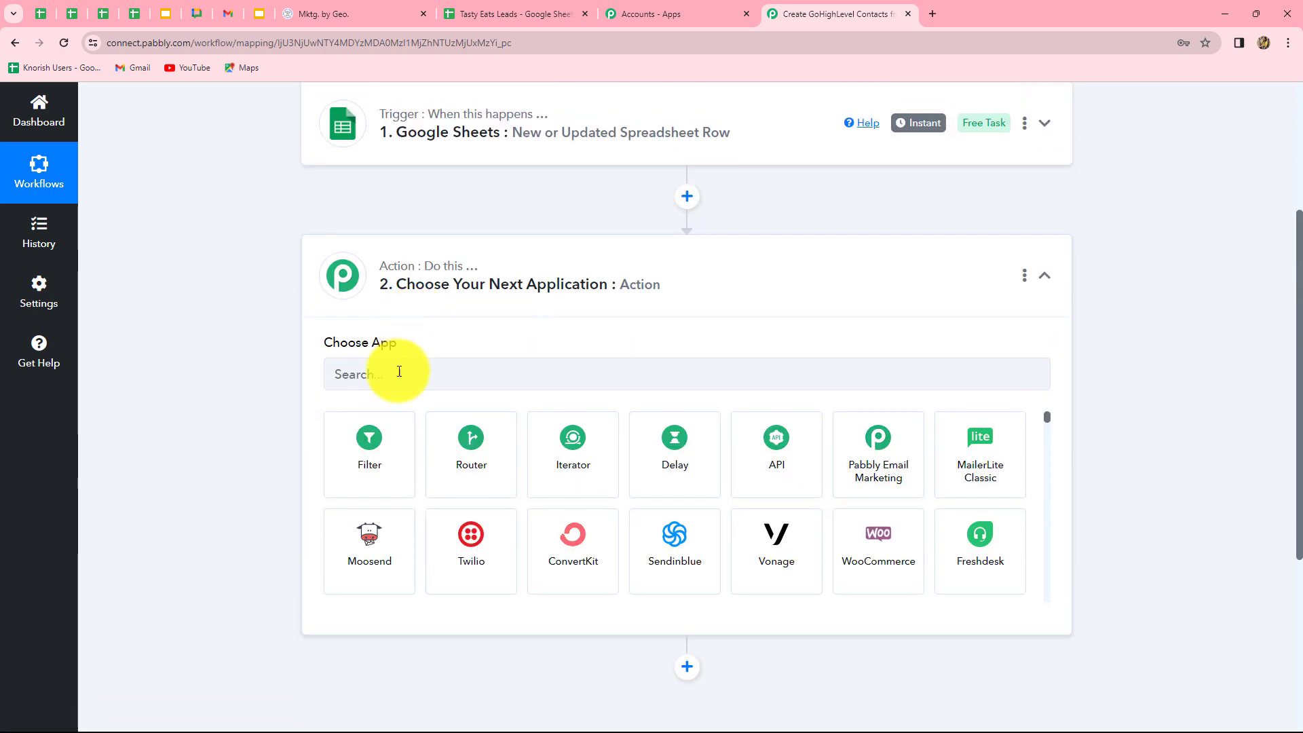
click(392, 371)
text(Lead)
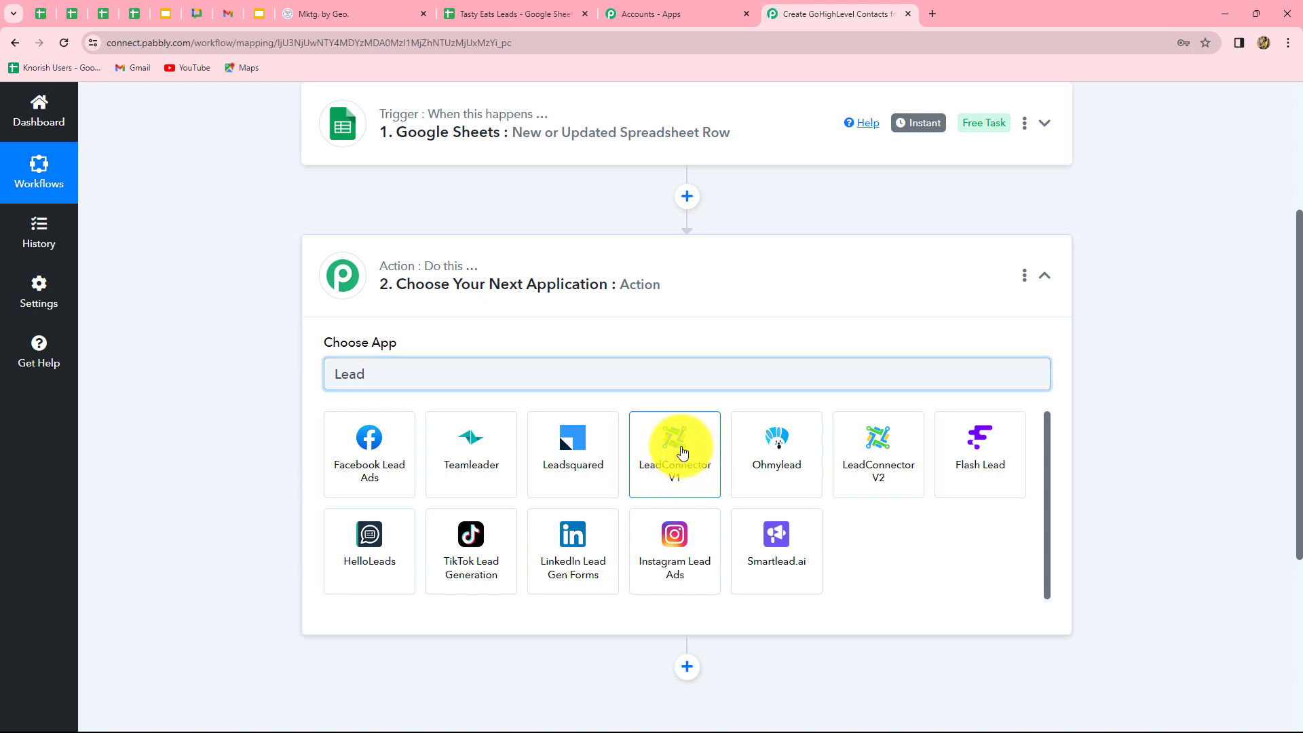
click(680, 450)
Choose Create or Update Contact as the action event and begin connecting the account.
click(386, 445)
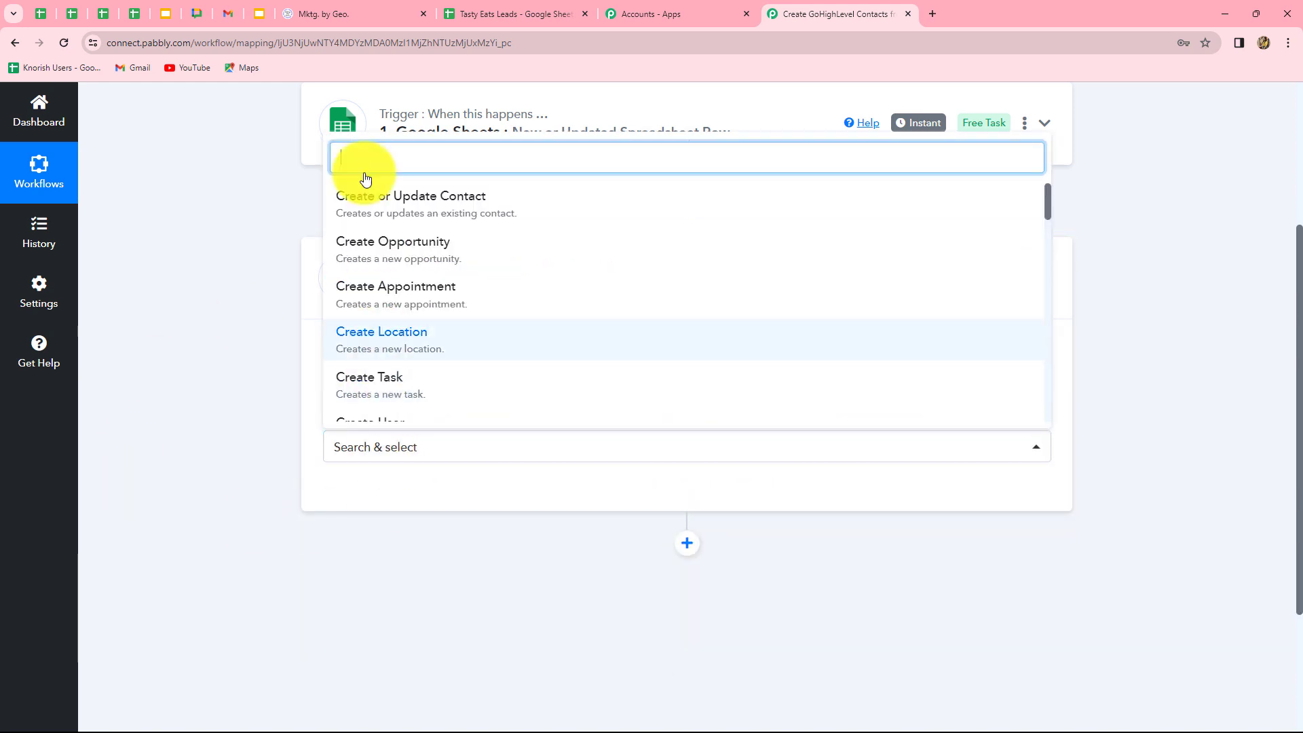
click(373, 215)
click(388, 487)
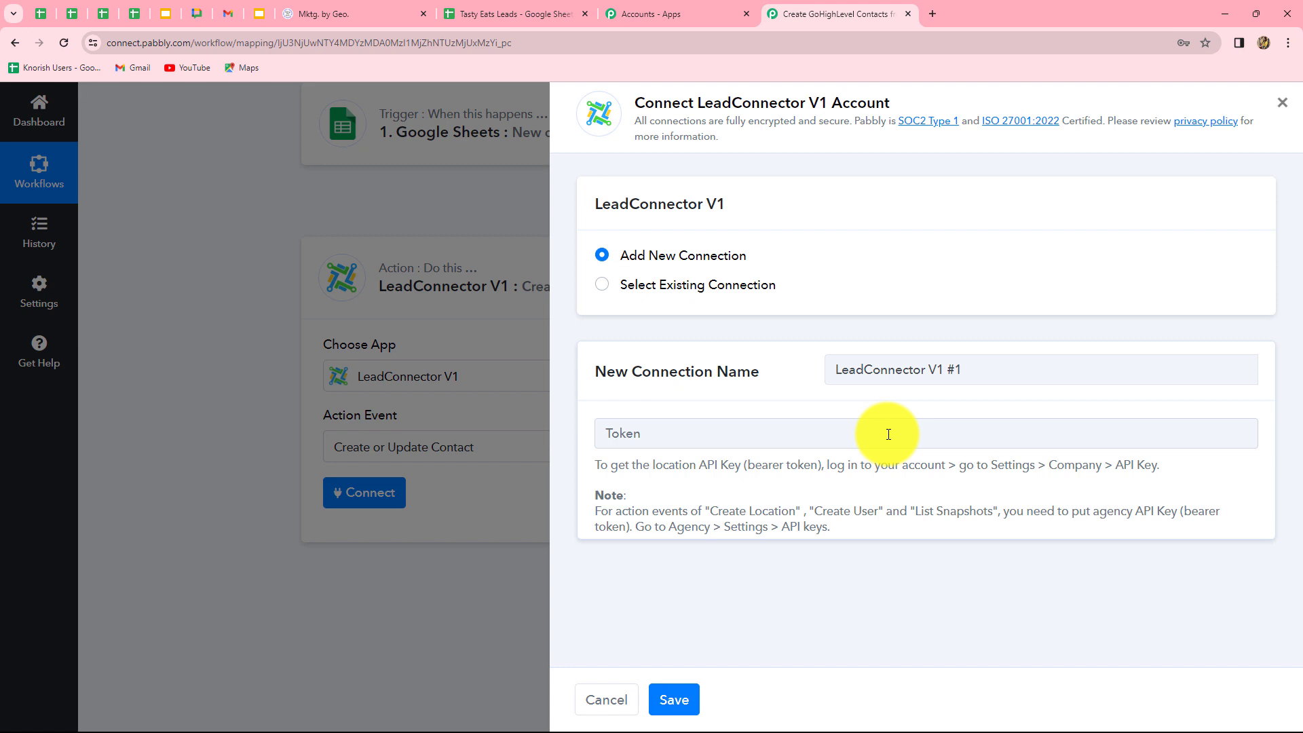
Choose Add New Connection for LeadConnector and switch to GoHighLevel's Business Profile Settings.
click(603, 292)
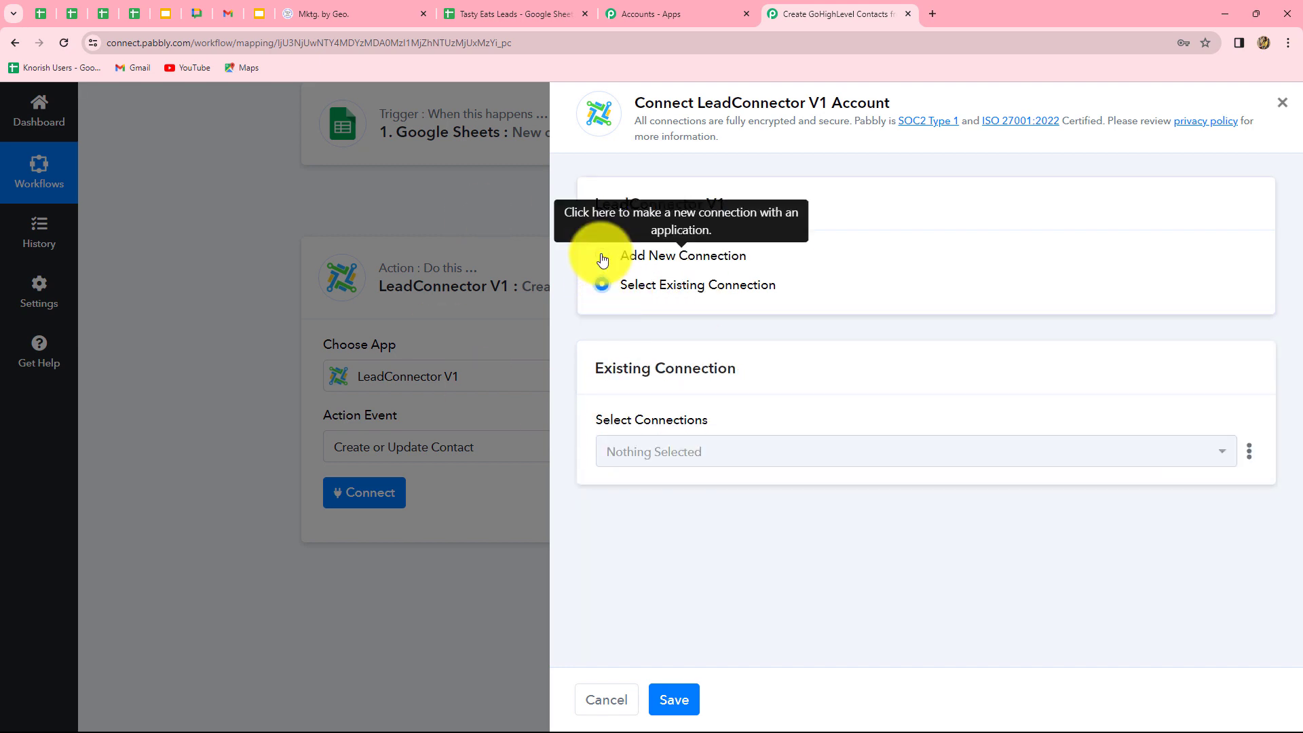
click(600, 256)
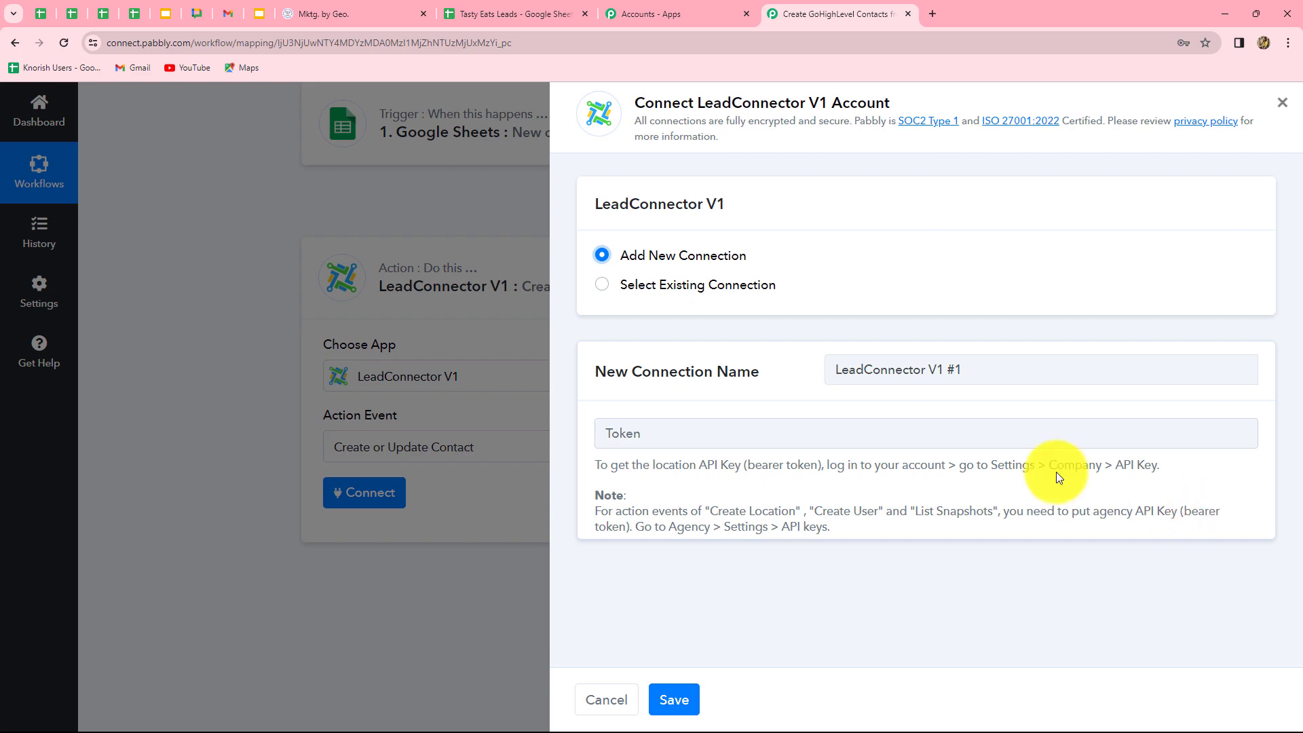
click(391, 9)
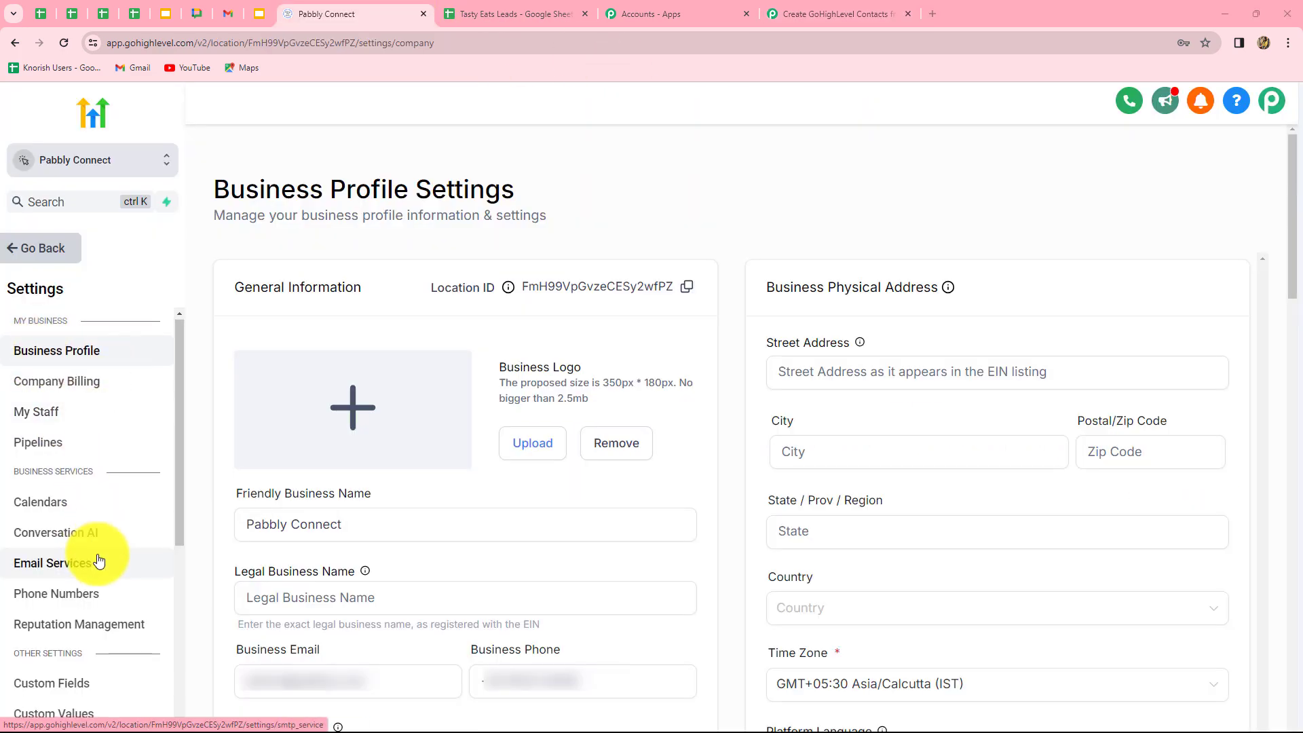
Copy the GoHighLevel location API key and paste it into the LeadConnector Token field.
scroll(96, 552, down, 5)
scroll(96, 552, up, 5)
click(551, 519)
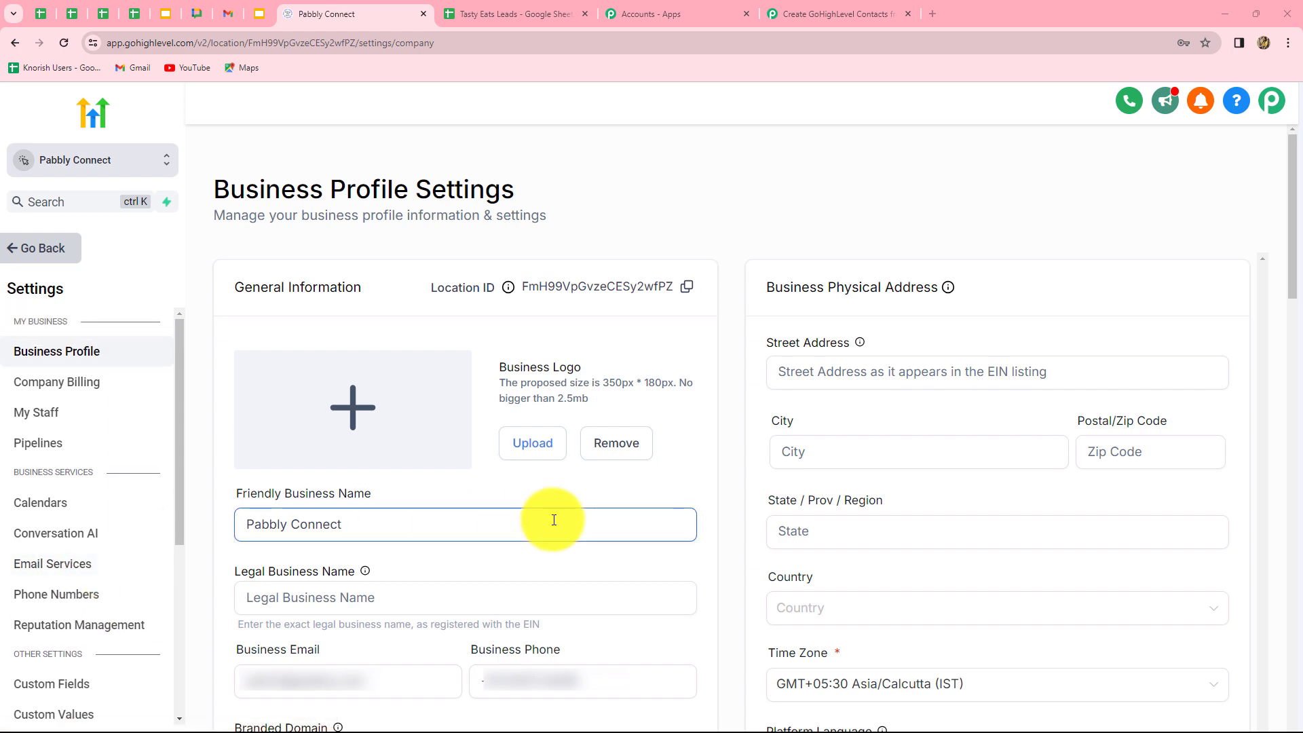
scroll(554, 519, down, 9)
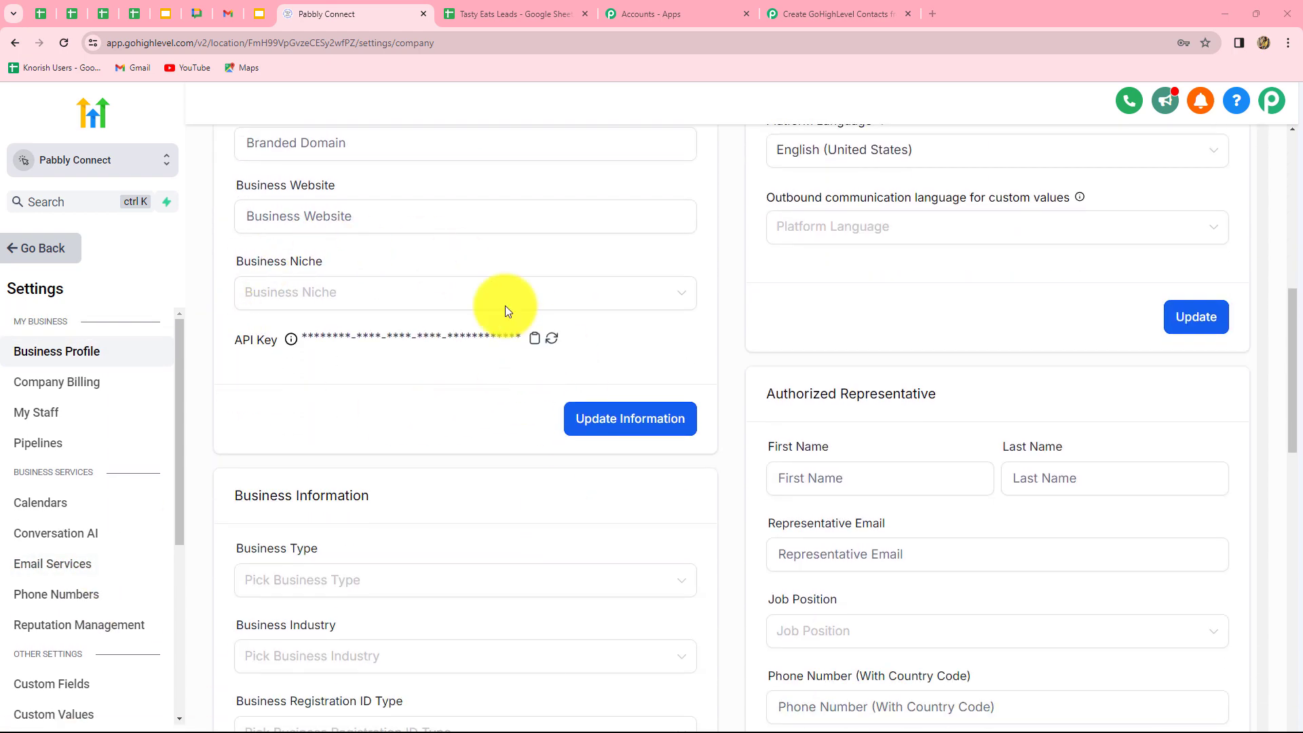
click(534, 338)
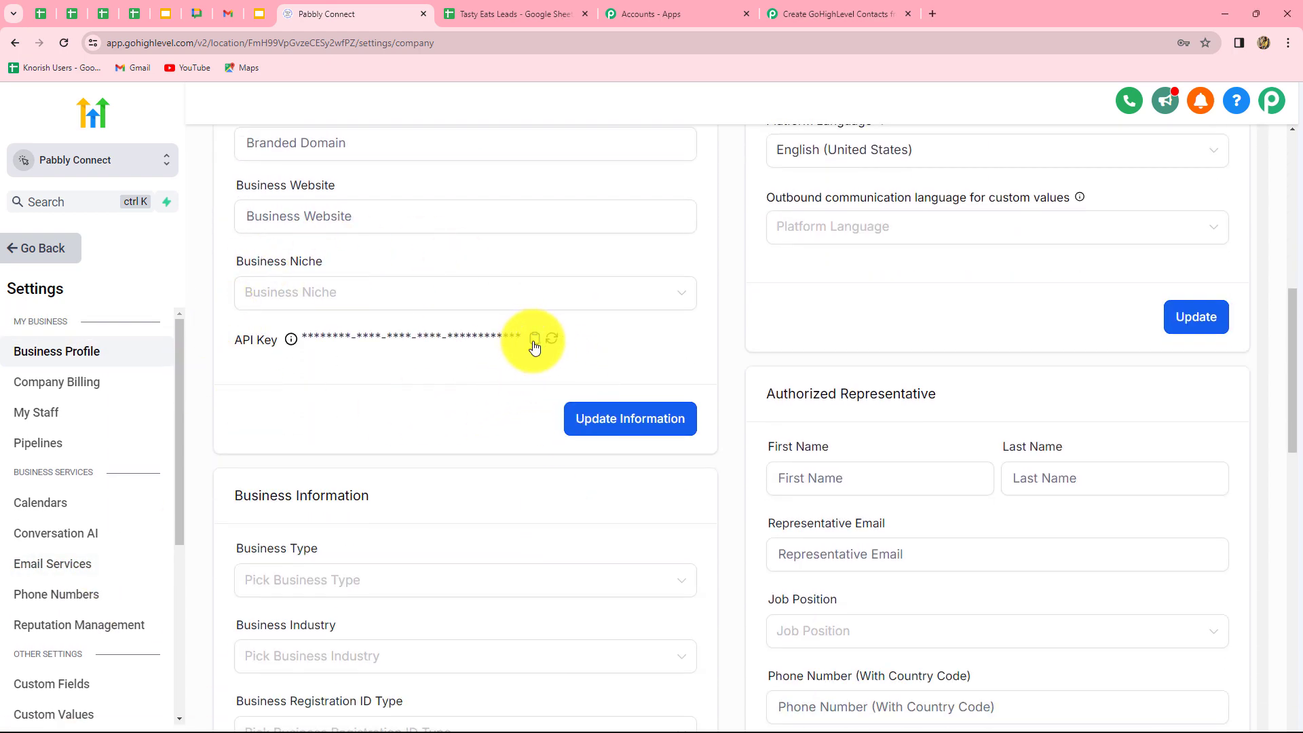
key(ctrl+9)
click(647, 447)
key(ctrl+v)
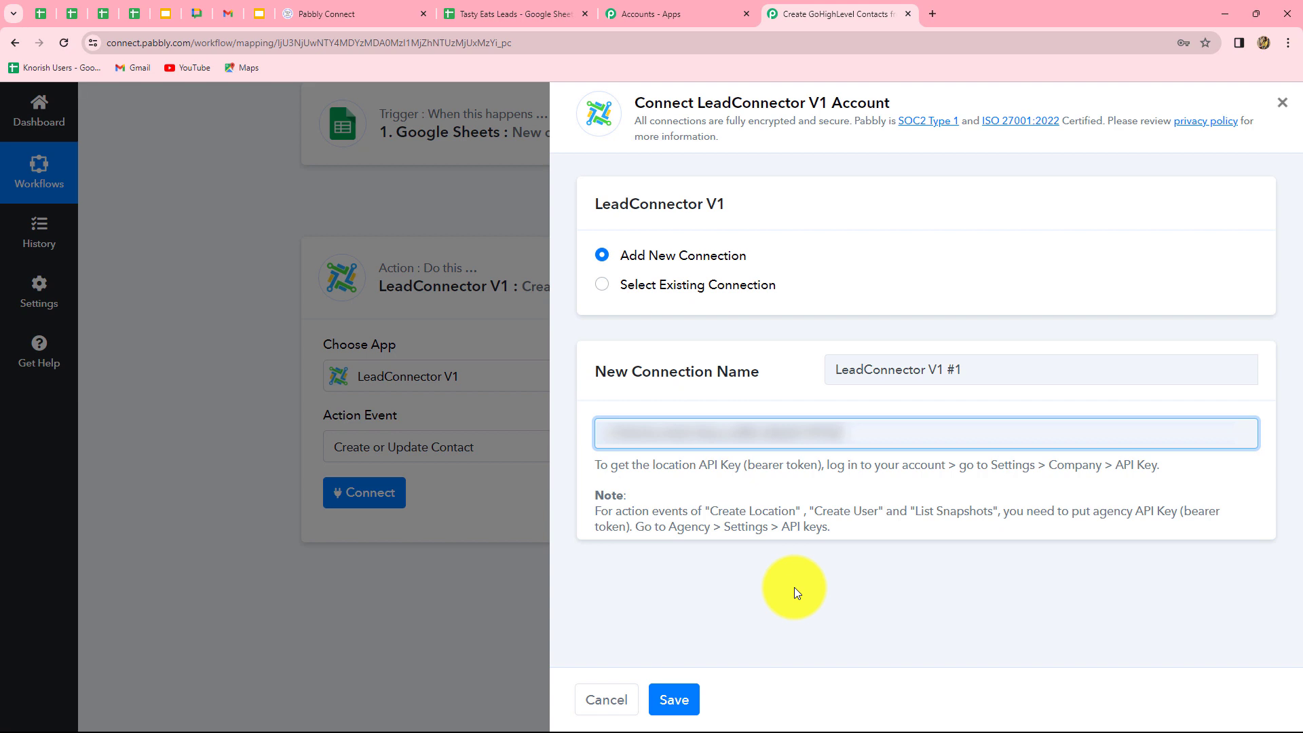
Save the new LeadConnector connection and compare the contact's name fields with the sheet.
click(674, 700)
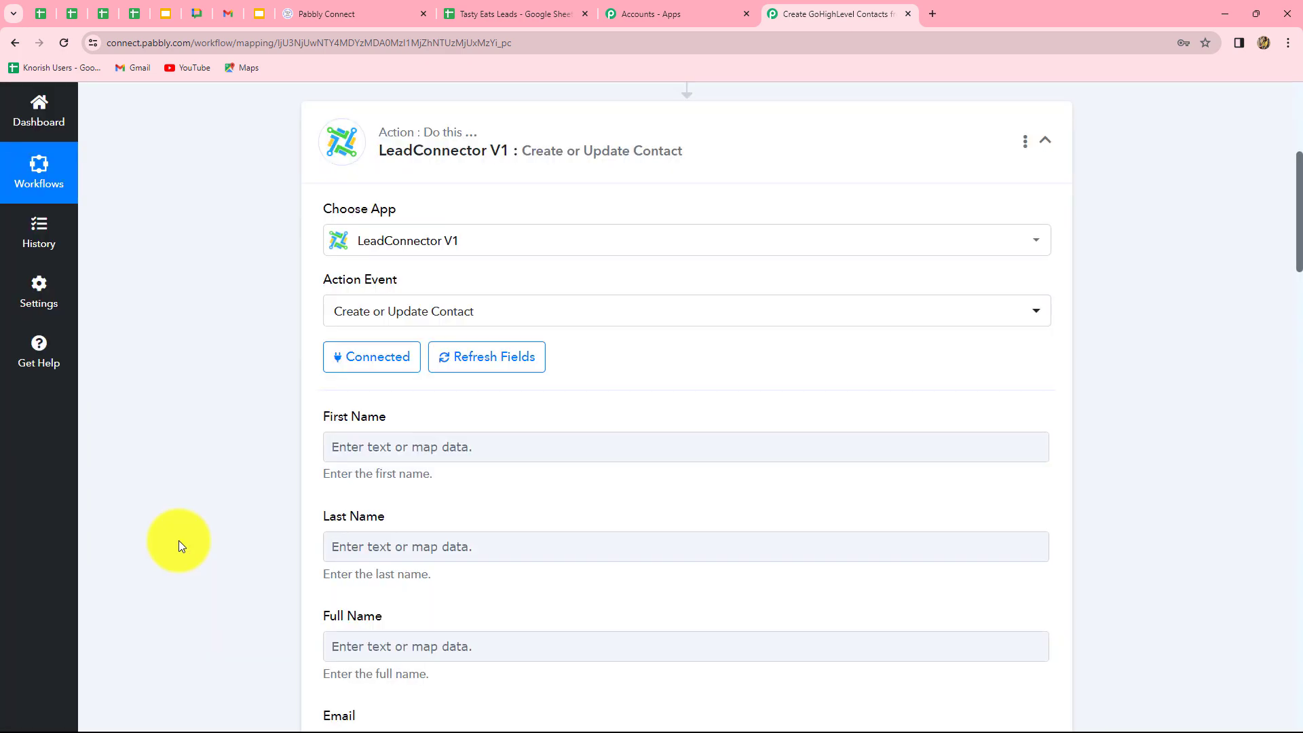
scroll(177, 540, down, 9)
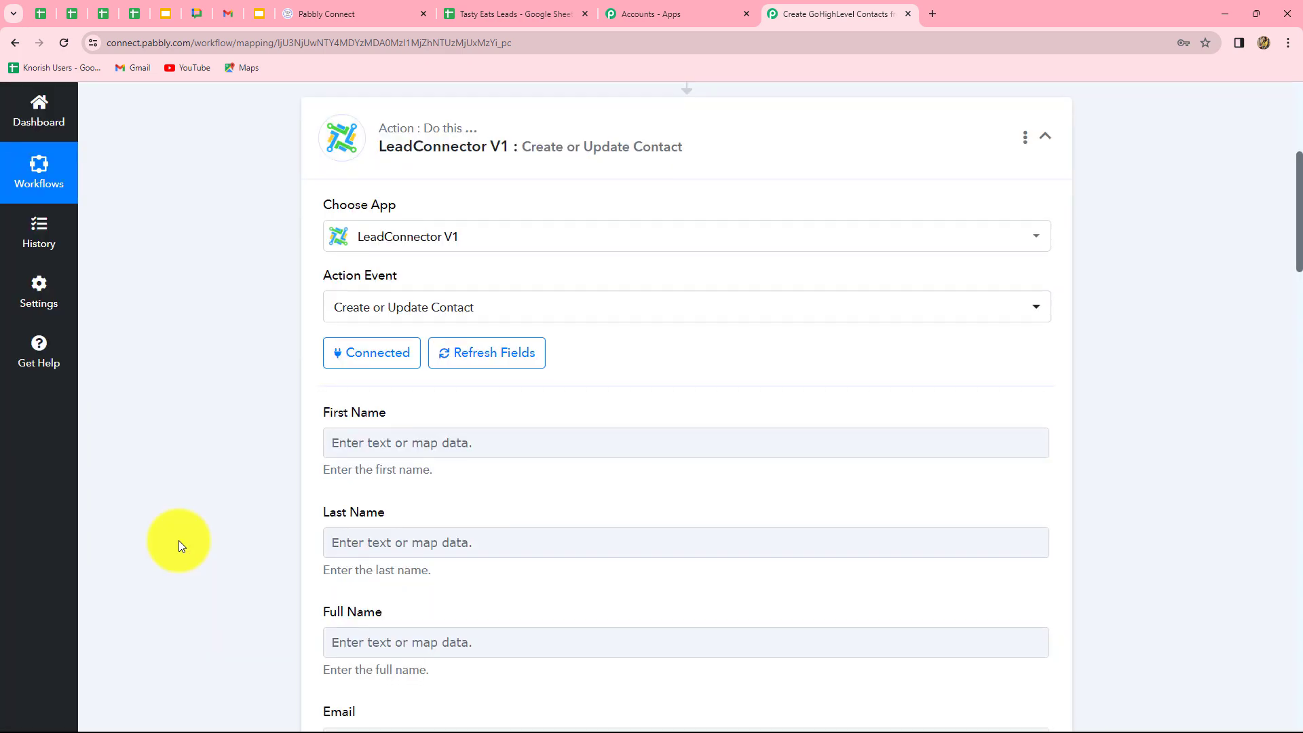
scroll(177, 540, up, 9)
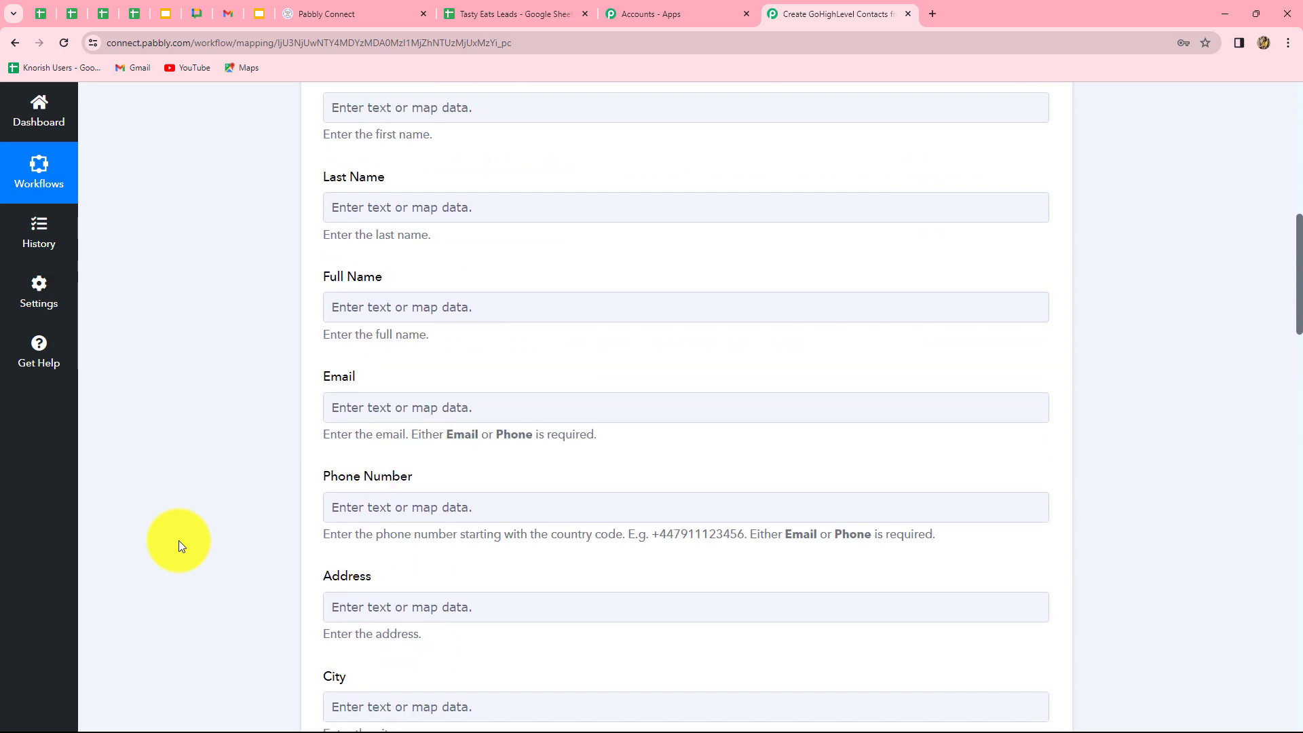
scroll(354, 363, down, 1)
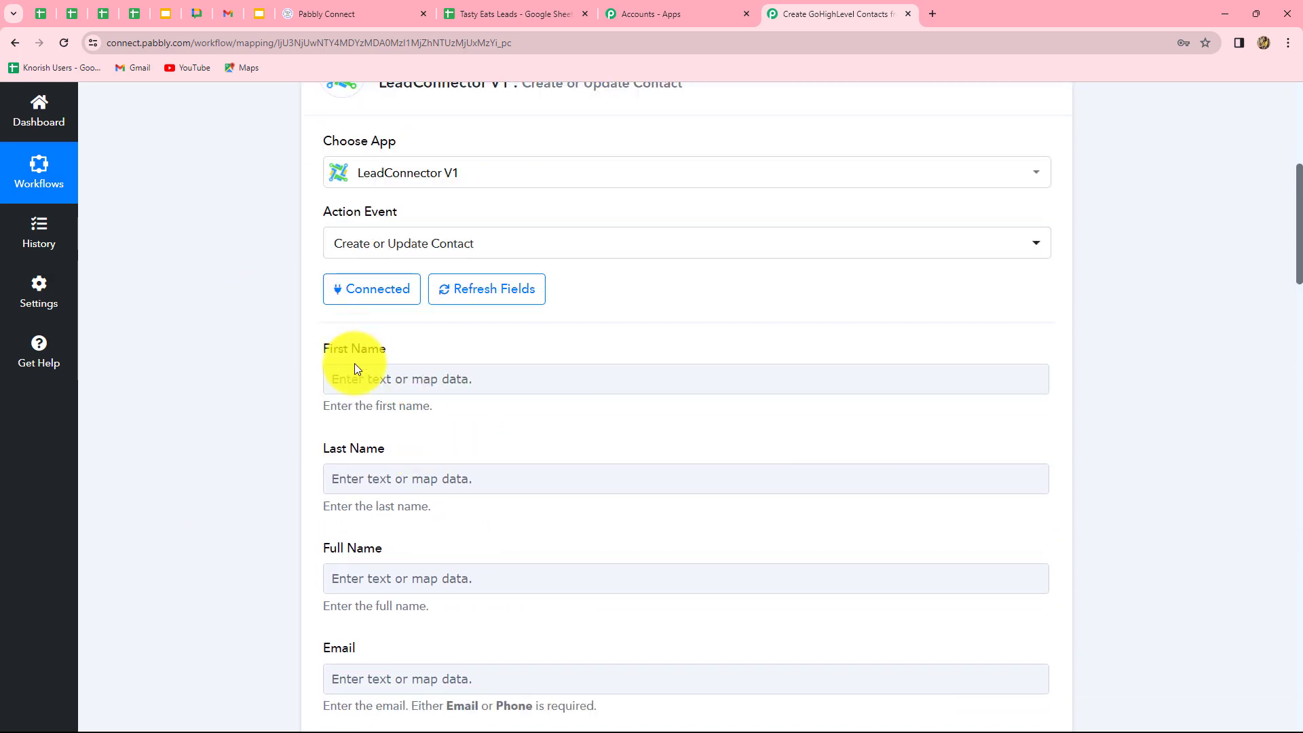
scroll(527, 437, down, 1)
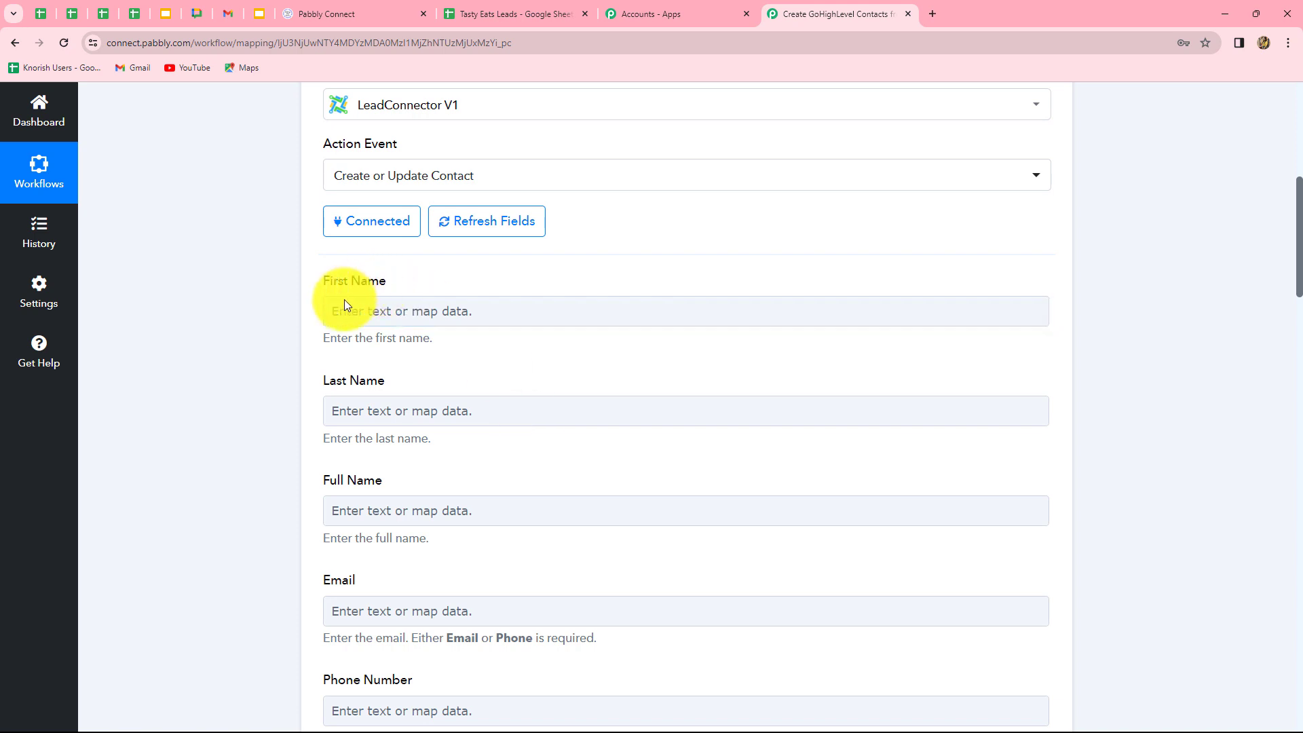
click(328, 410)
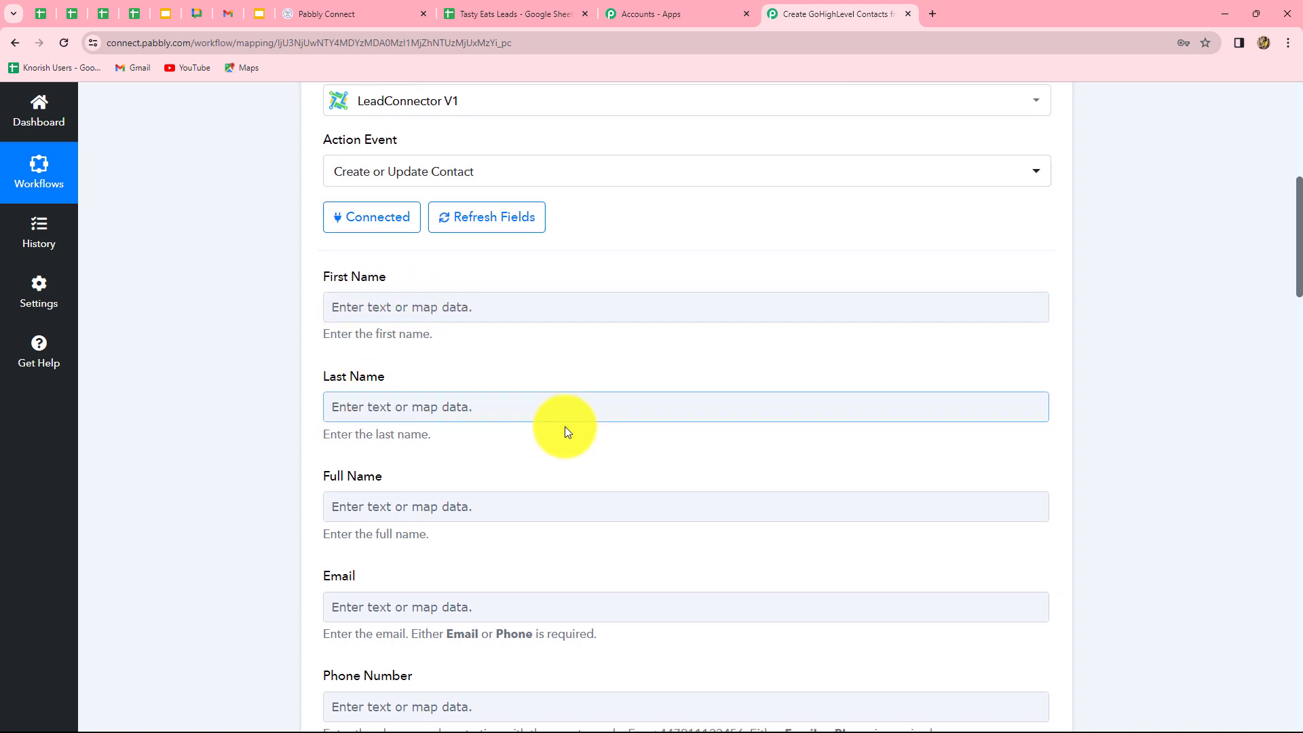
scroll(565, 426, down, 3)
click(581, 316)
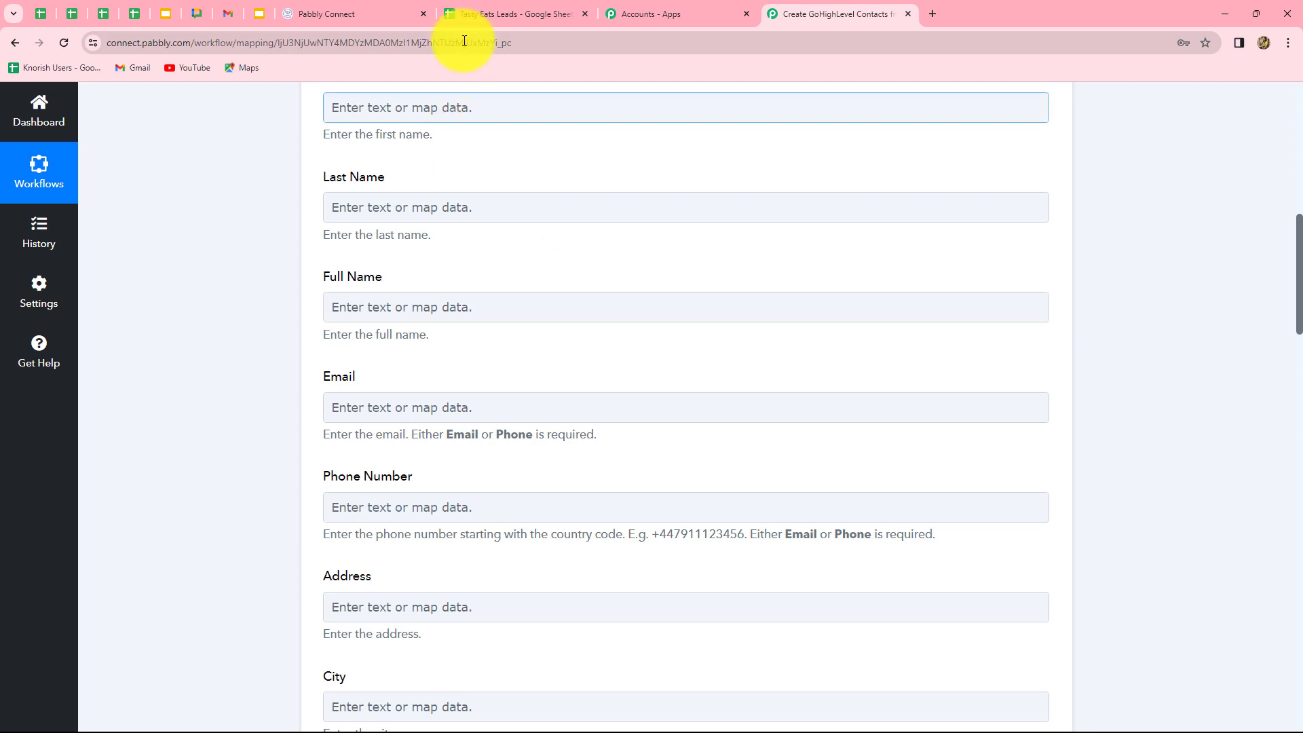
click(491, 14)
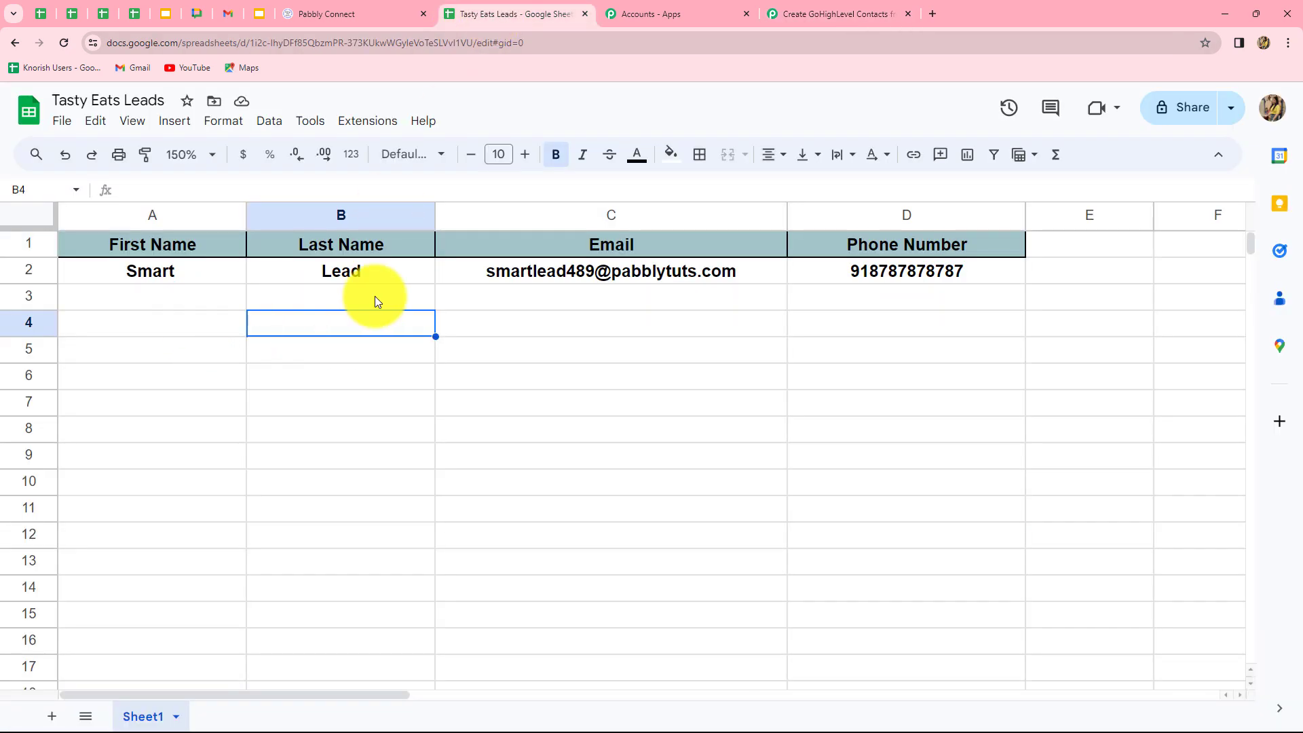
click(788, 14)
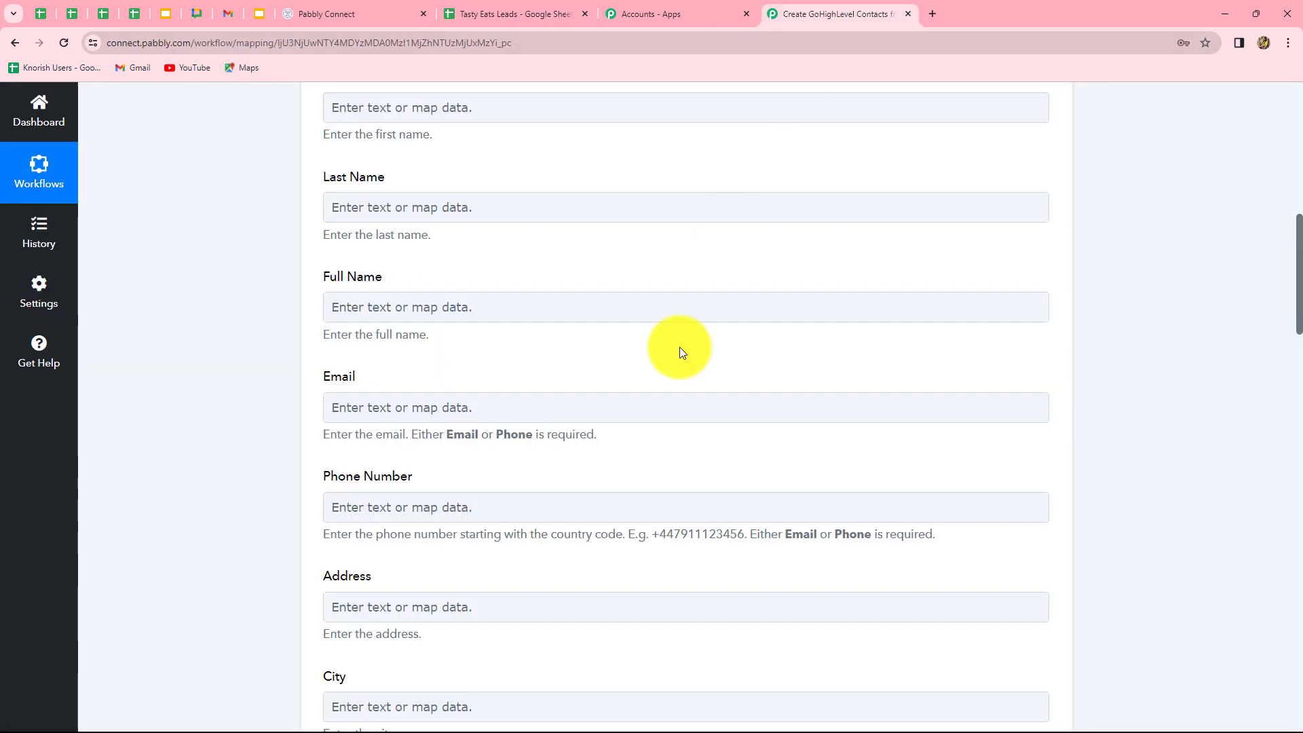
scroll(679, 347, up, 3)
Map the sheet's '1. First Name : Smart' value into the contact's First Name field.
click(399, 316)
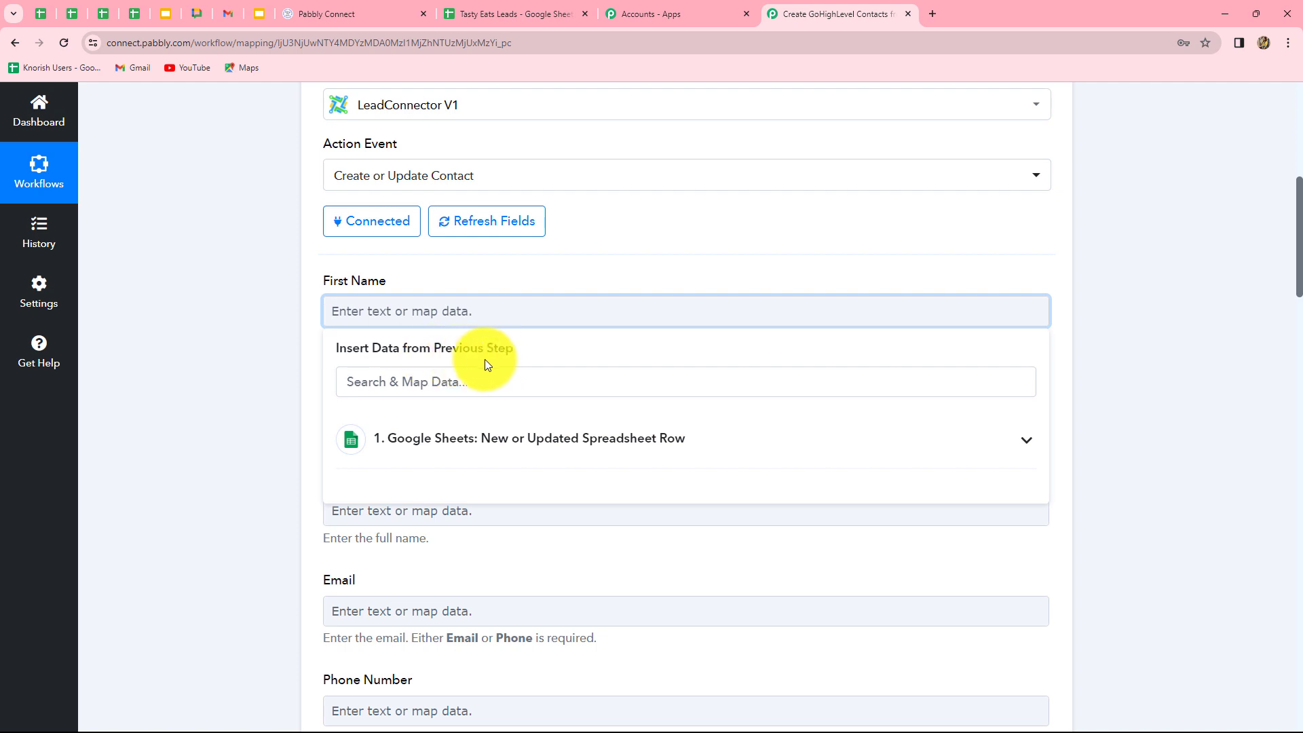
click(580, 458)
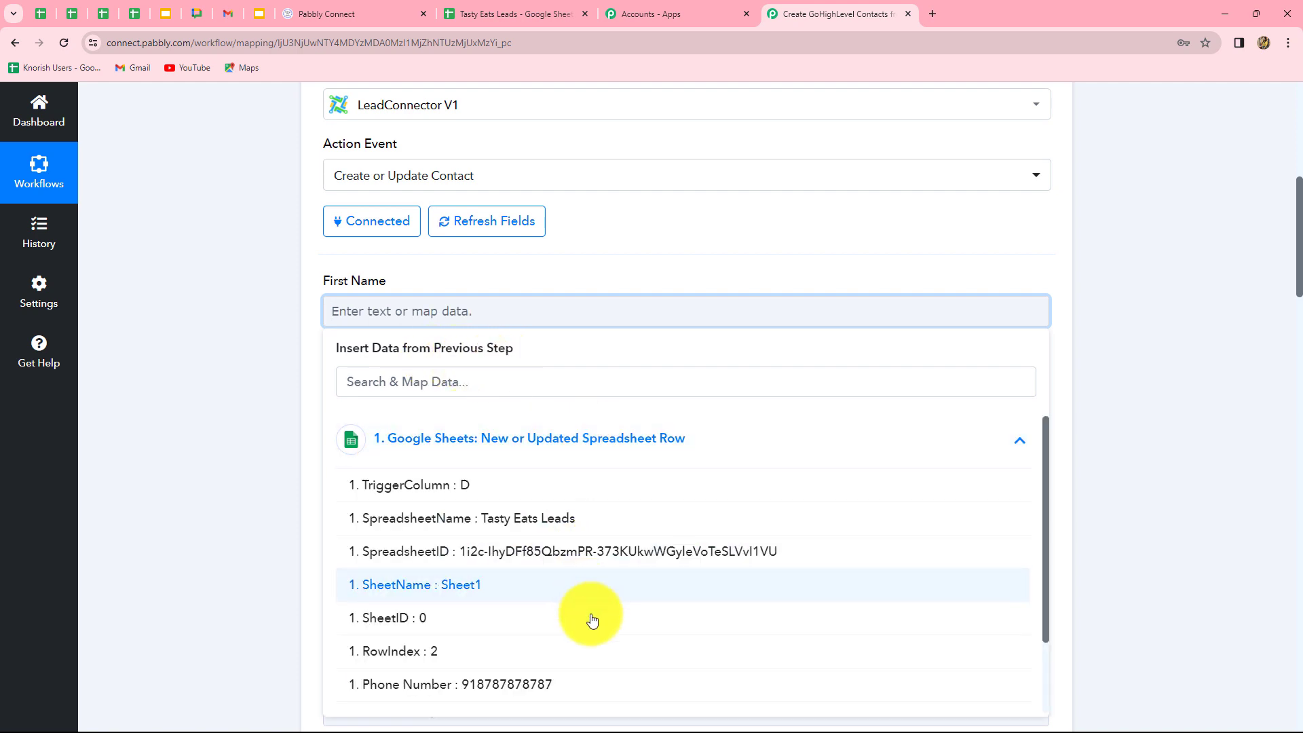
scroll(597, 629, down, 2)
scroll(597, 630, up, 2)
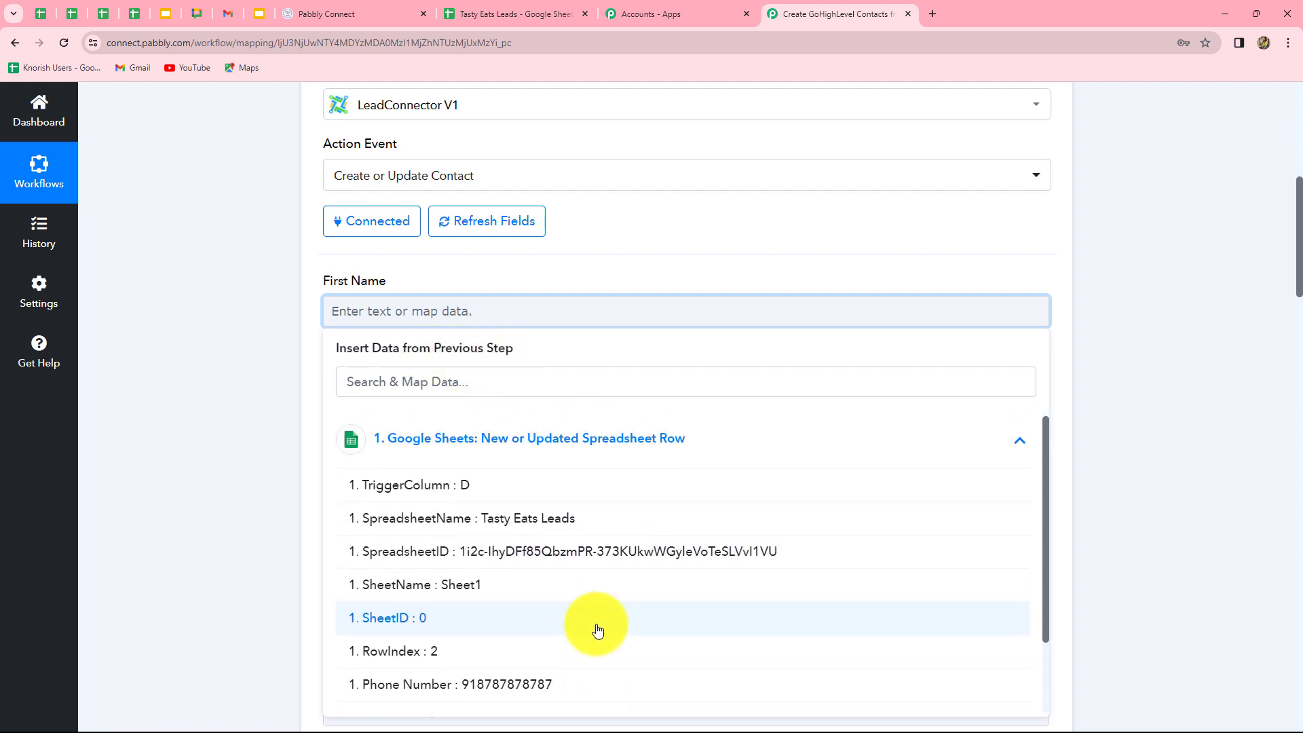
scroll(597, 630, down, 2)
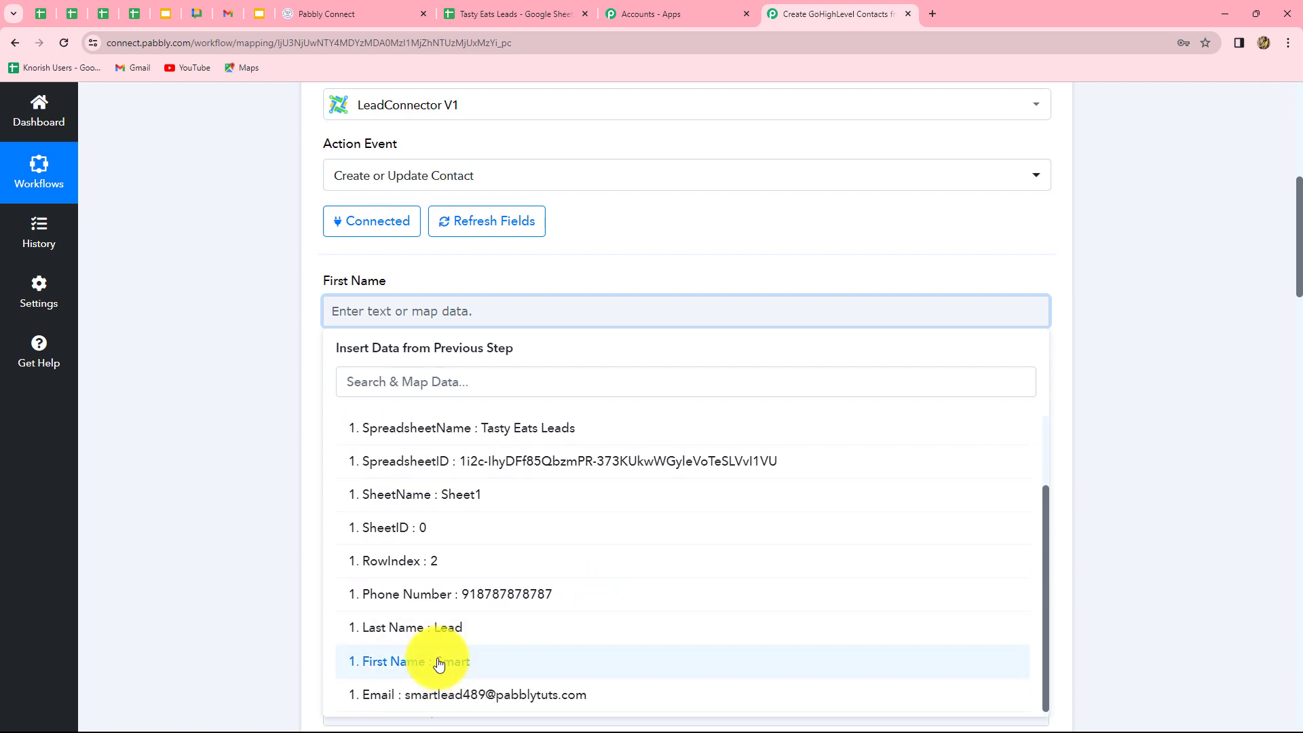
click(692, 659)
click(1142, 546)
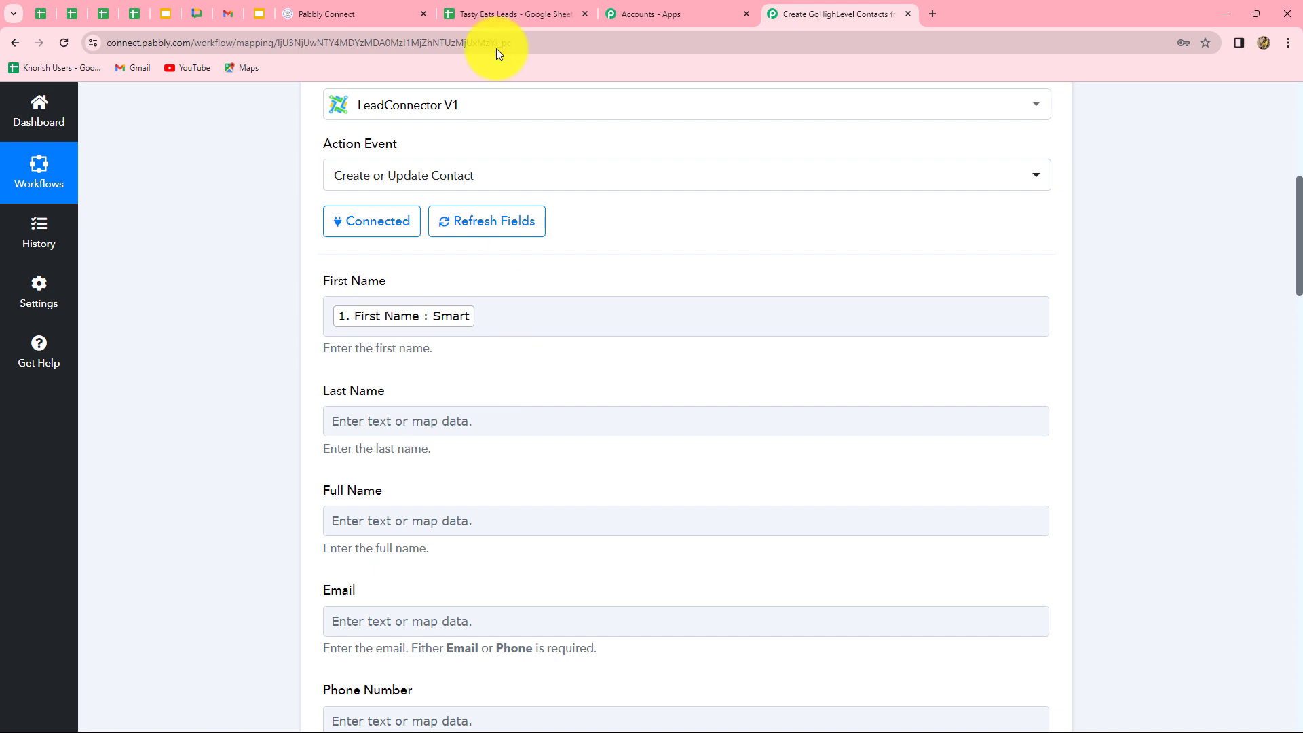
click(515, 13)
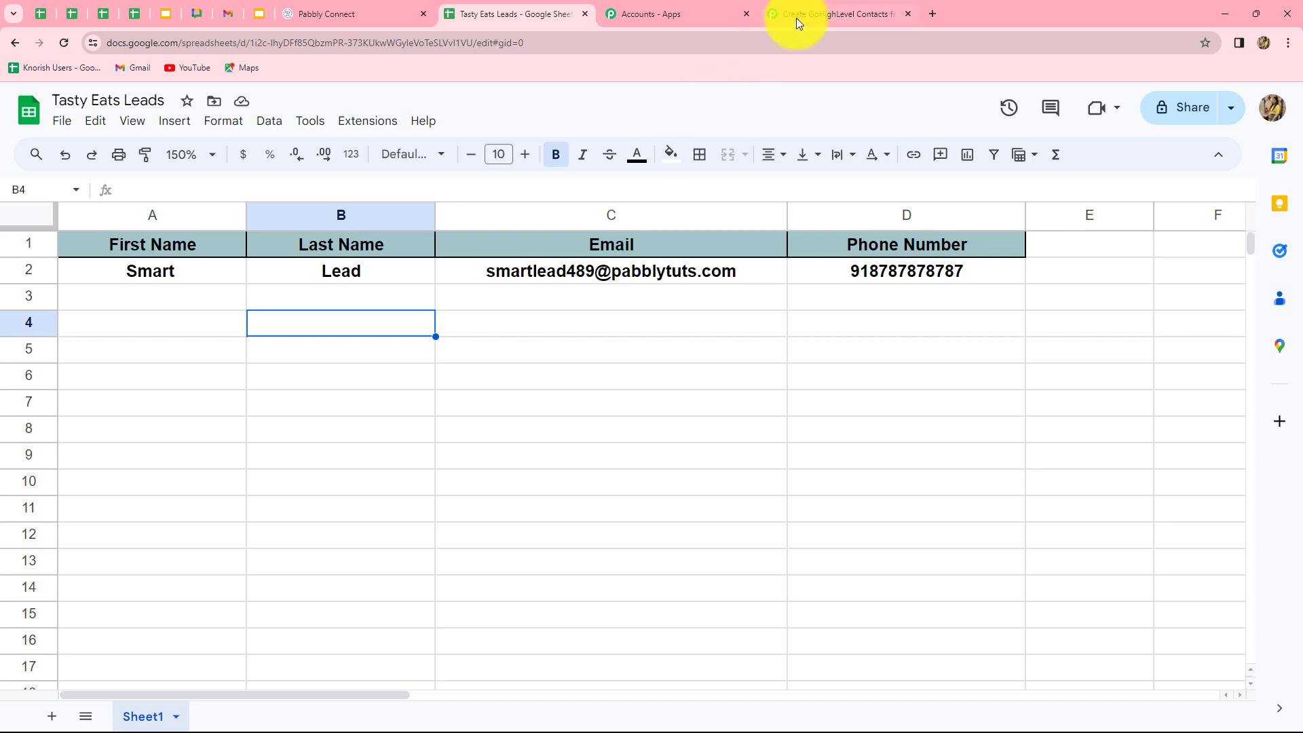
click(796, 15)
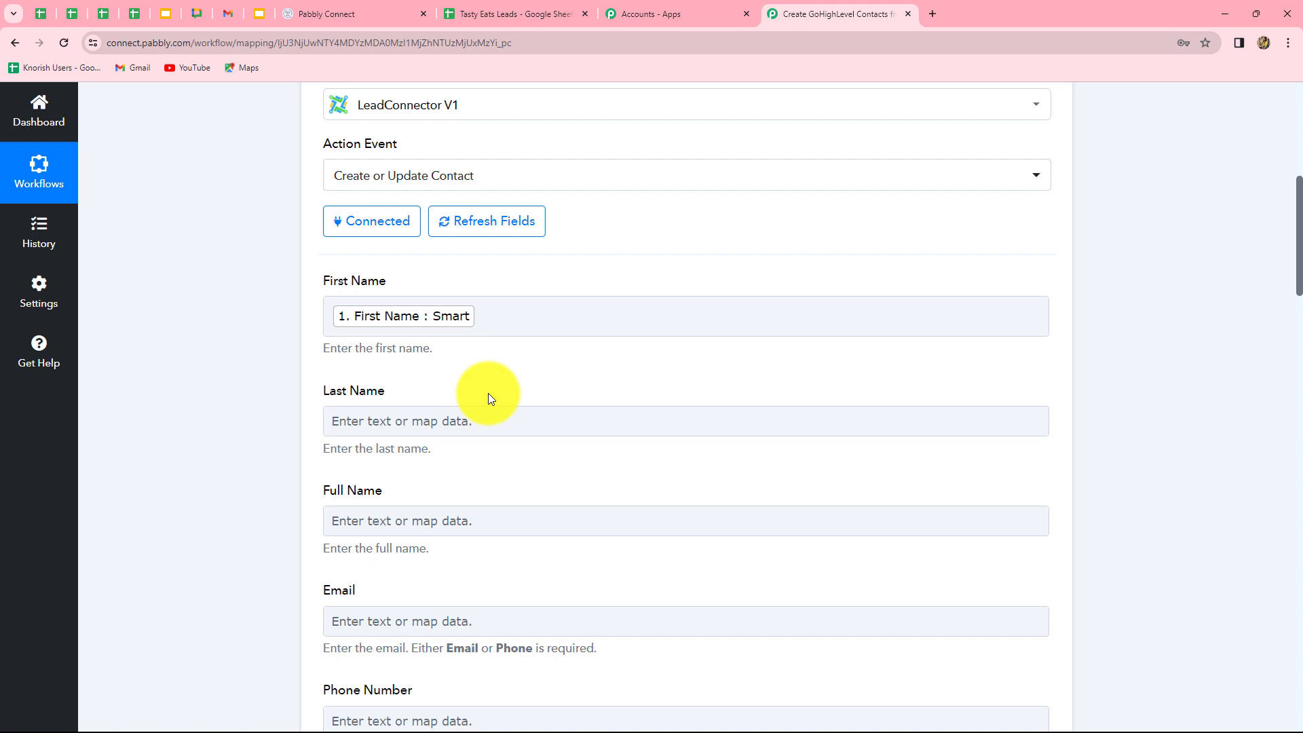
scroll(488, 396, down, 3)
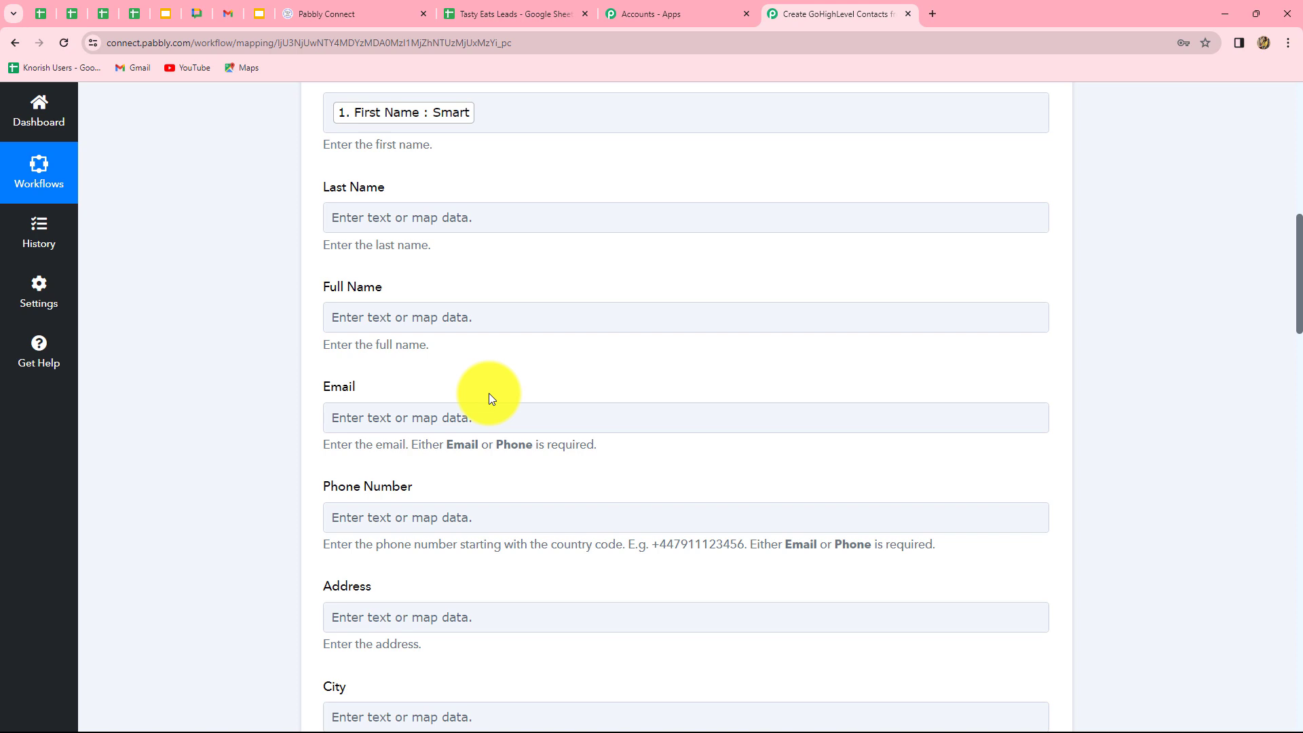
Map the sheet's Last Name and Email values into the contact's Last Name and Email fields.
click(483, 329)
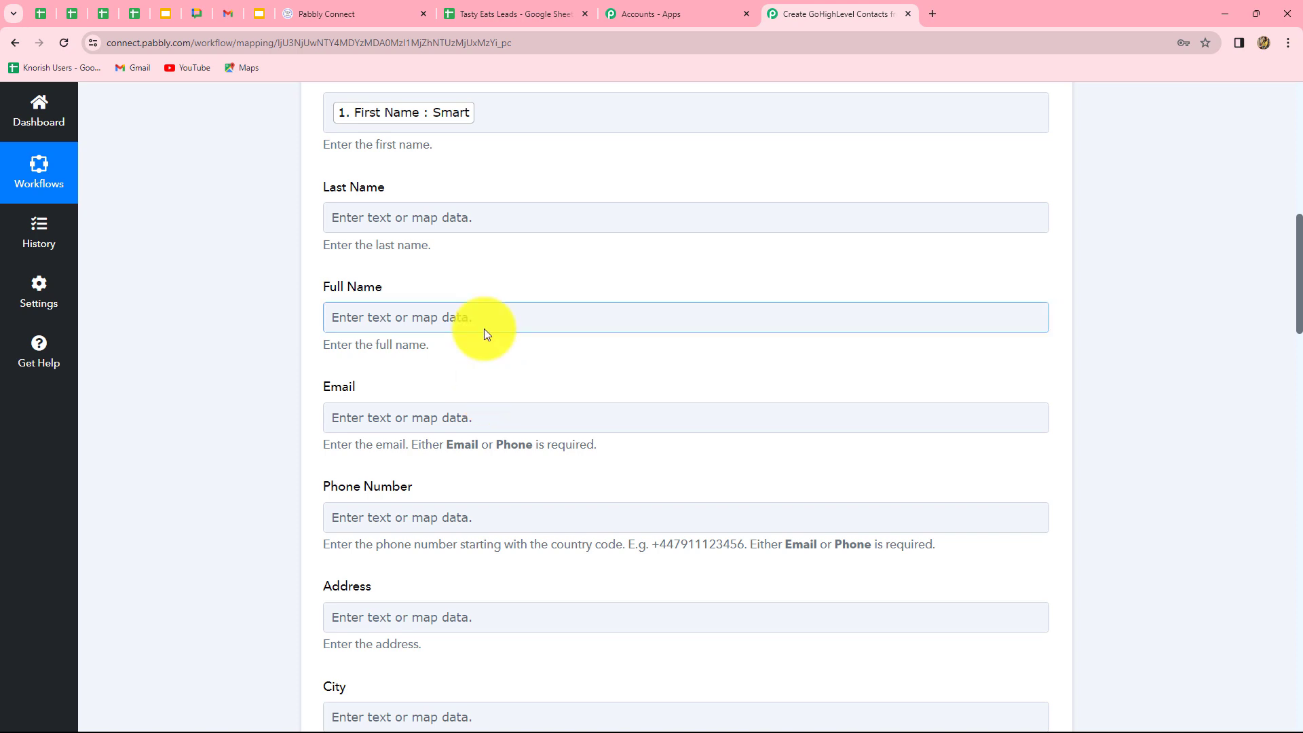
click(452, 222)
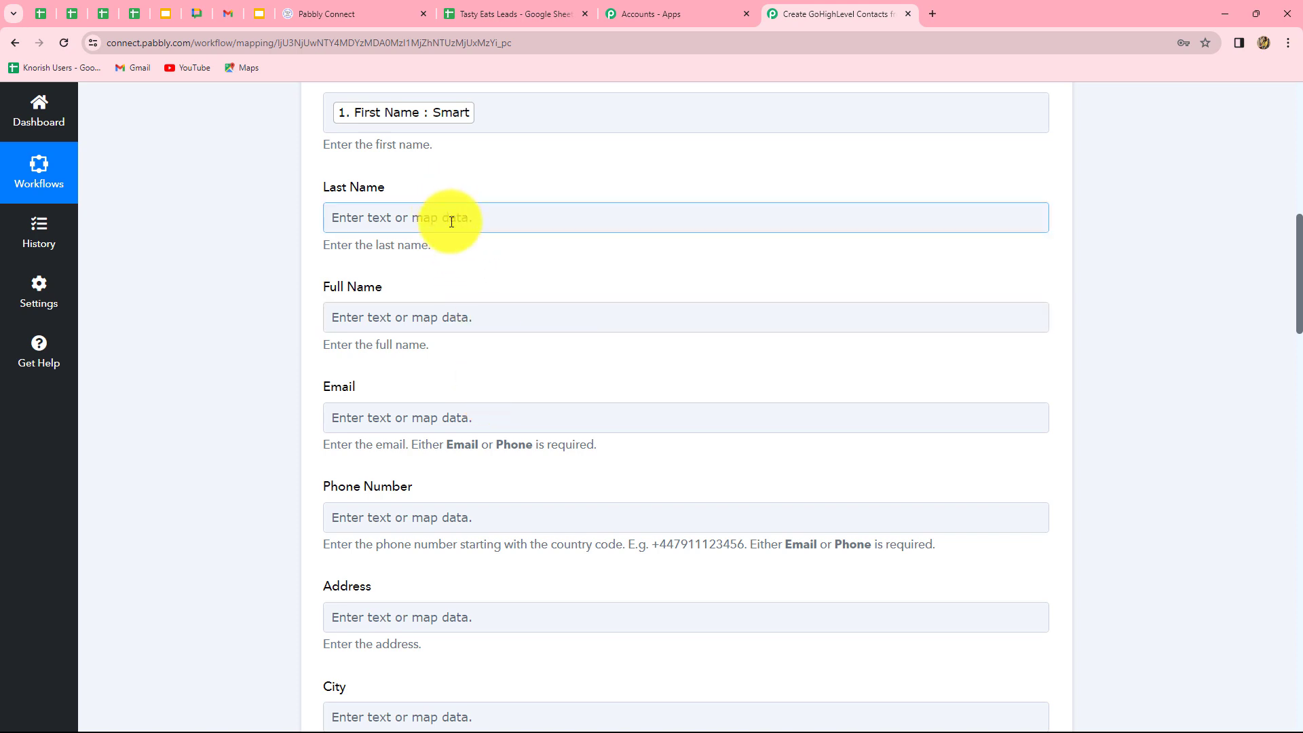
click(451, 222)
click(450, 343)
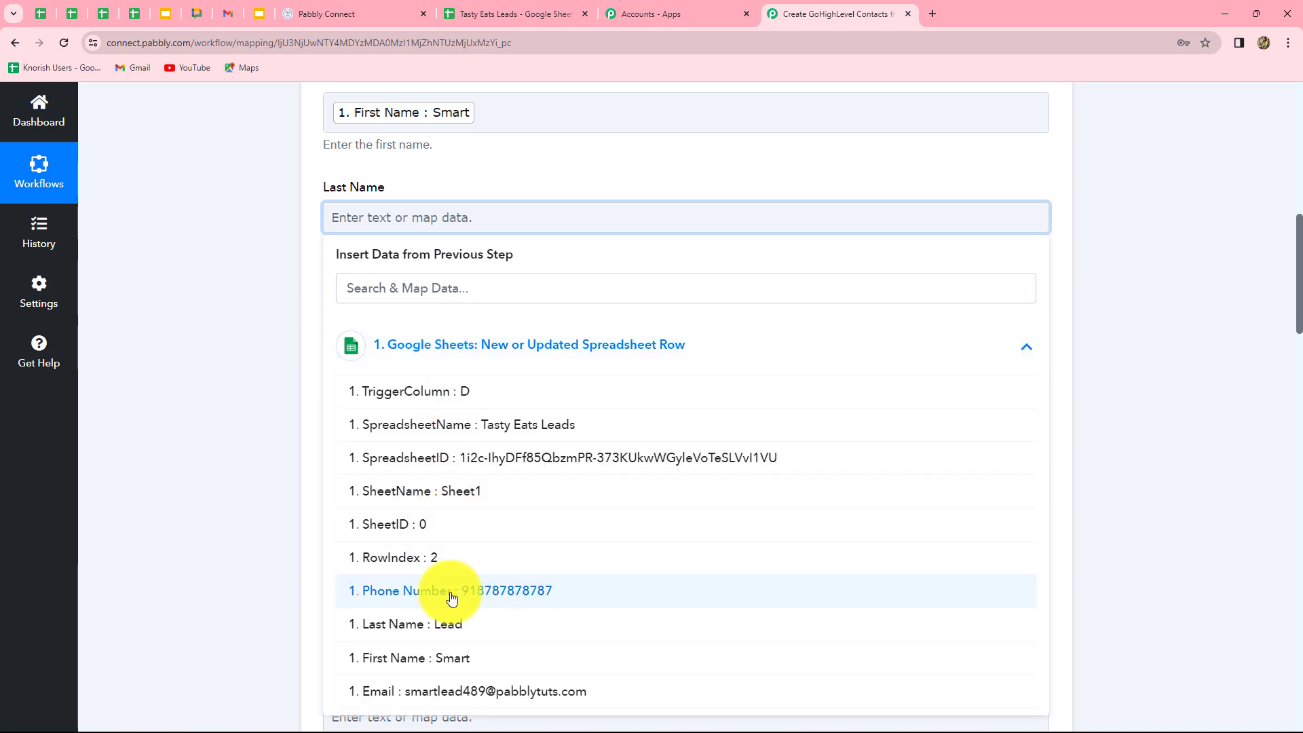
scroll(451, 597, down, 2)
click(450, 494)
click(398, 316)
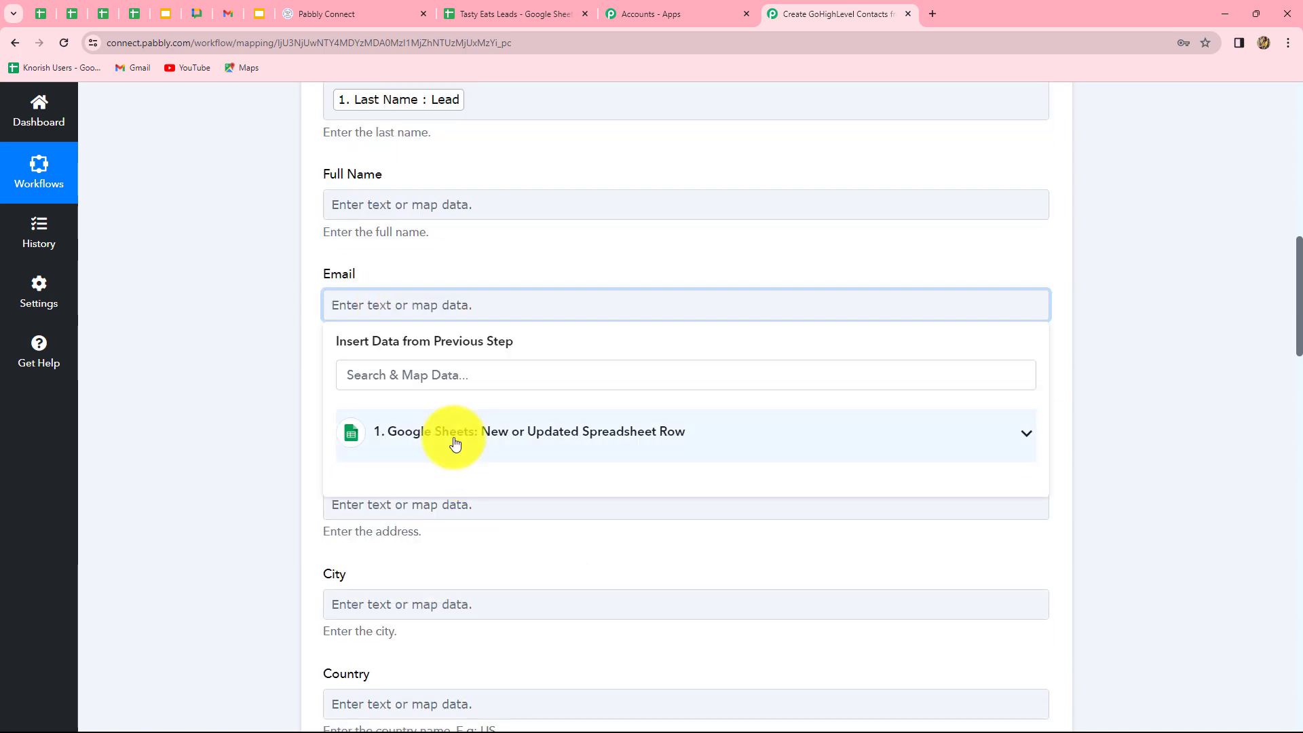
click(455, 442)
click(475, 692)
click(259, 601)
Map the sheet's Phone Number value into the contact's Phone Number field.
scroll(259, 601, down, 3)
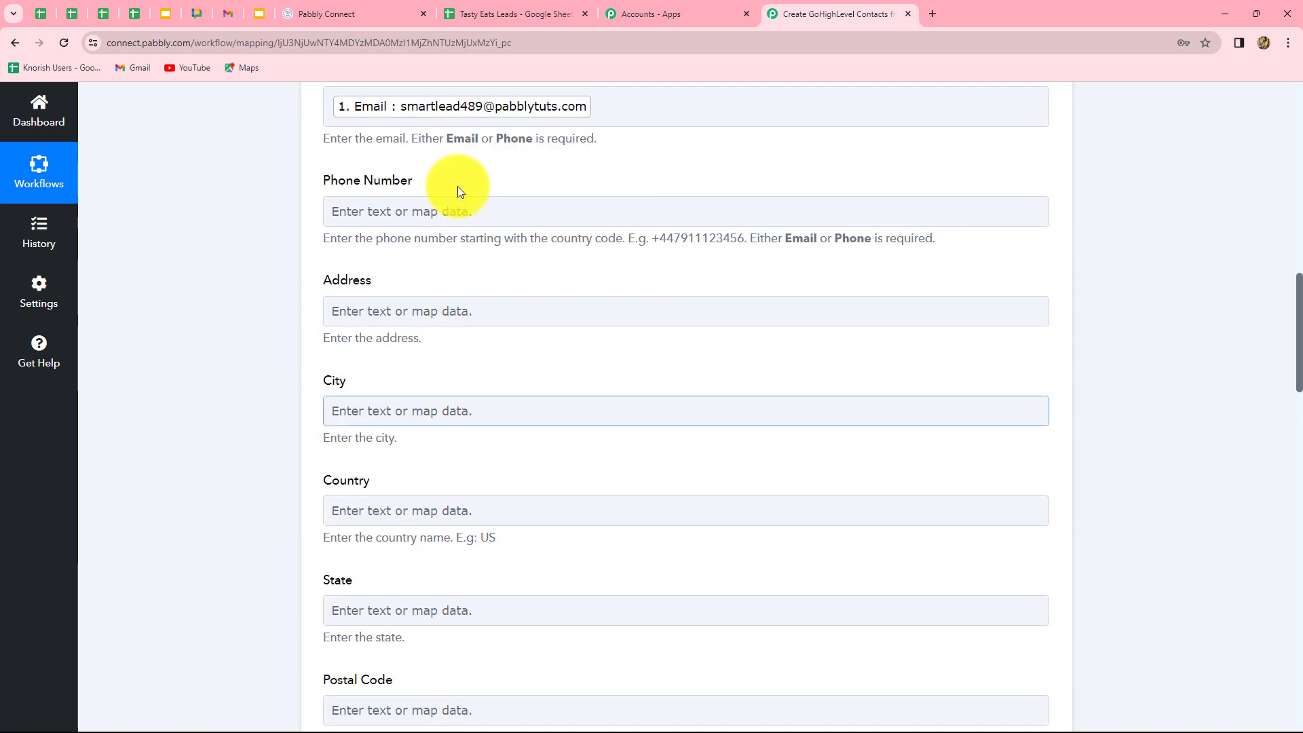
click(459, 205)
click(459, 337)
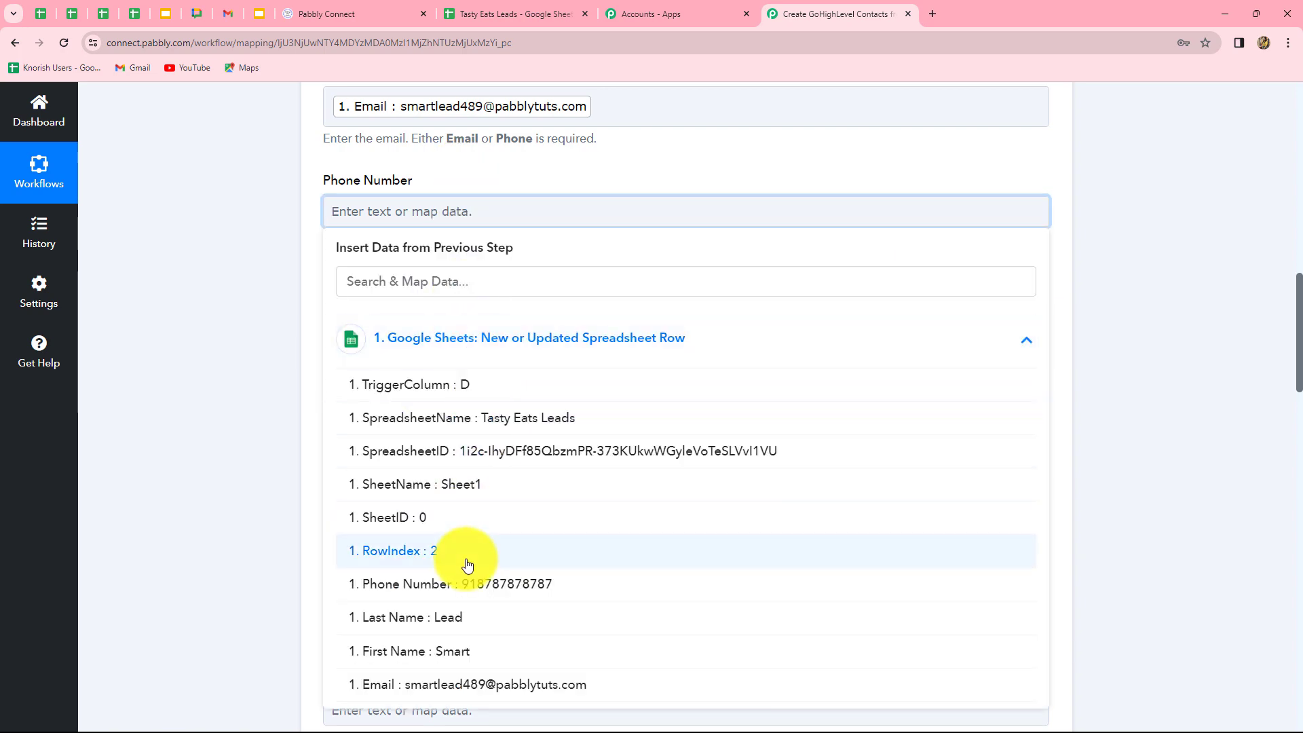
click(462, 582)
scroll(626, 542, up, 8)
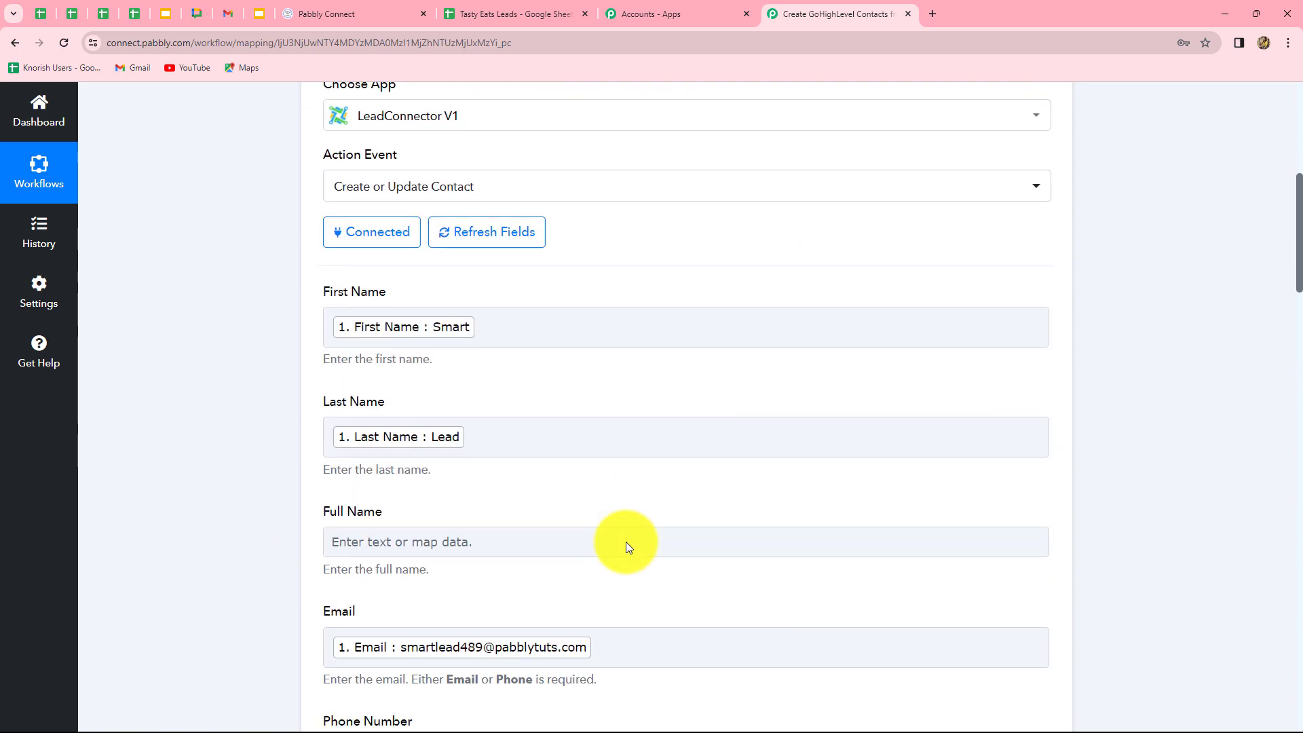
scroll(625, 541, down, 10)
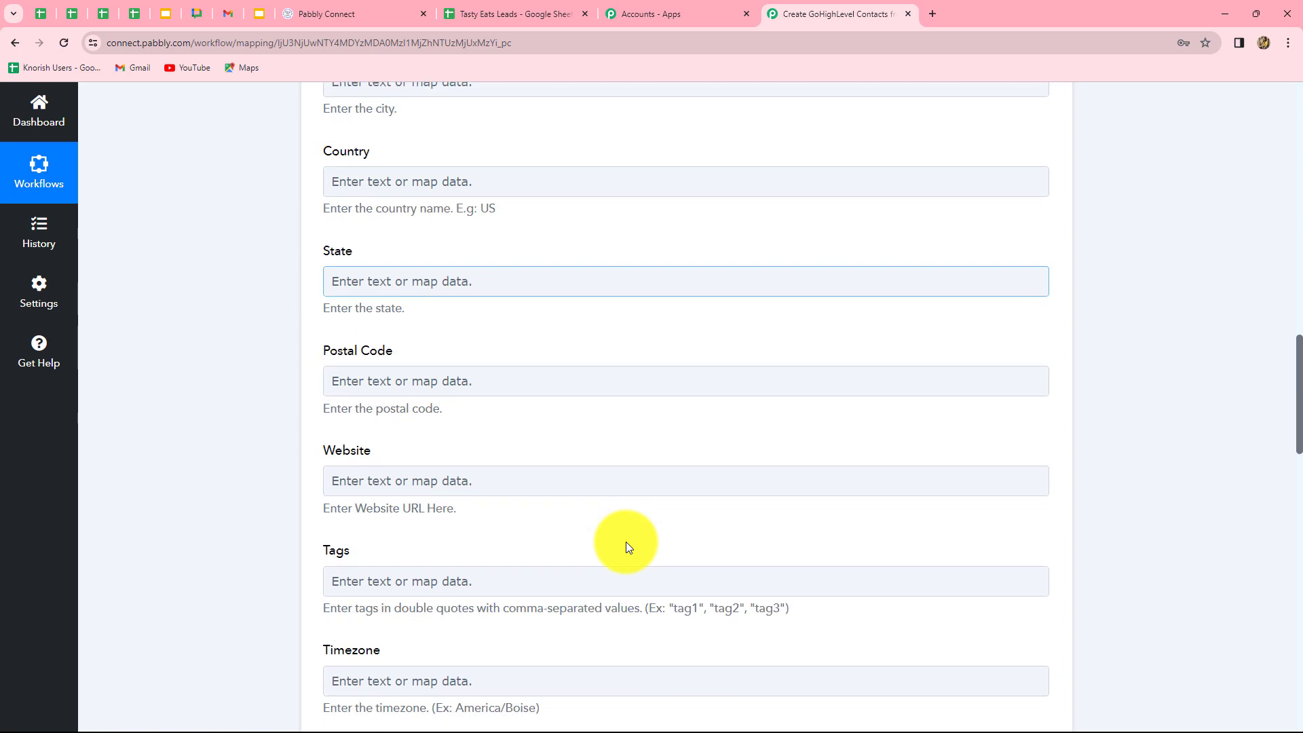
scroll(626, 542, down, 11)
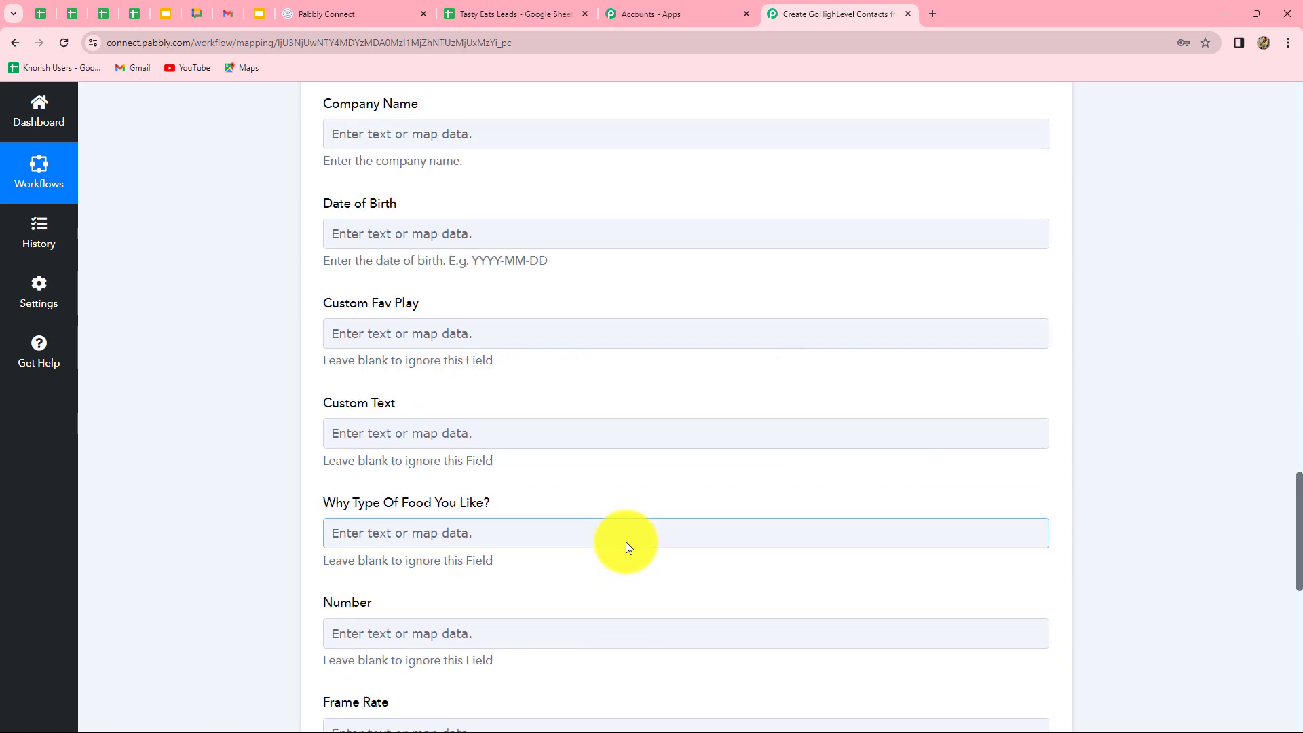
scroll(626, 542, down, 11)
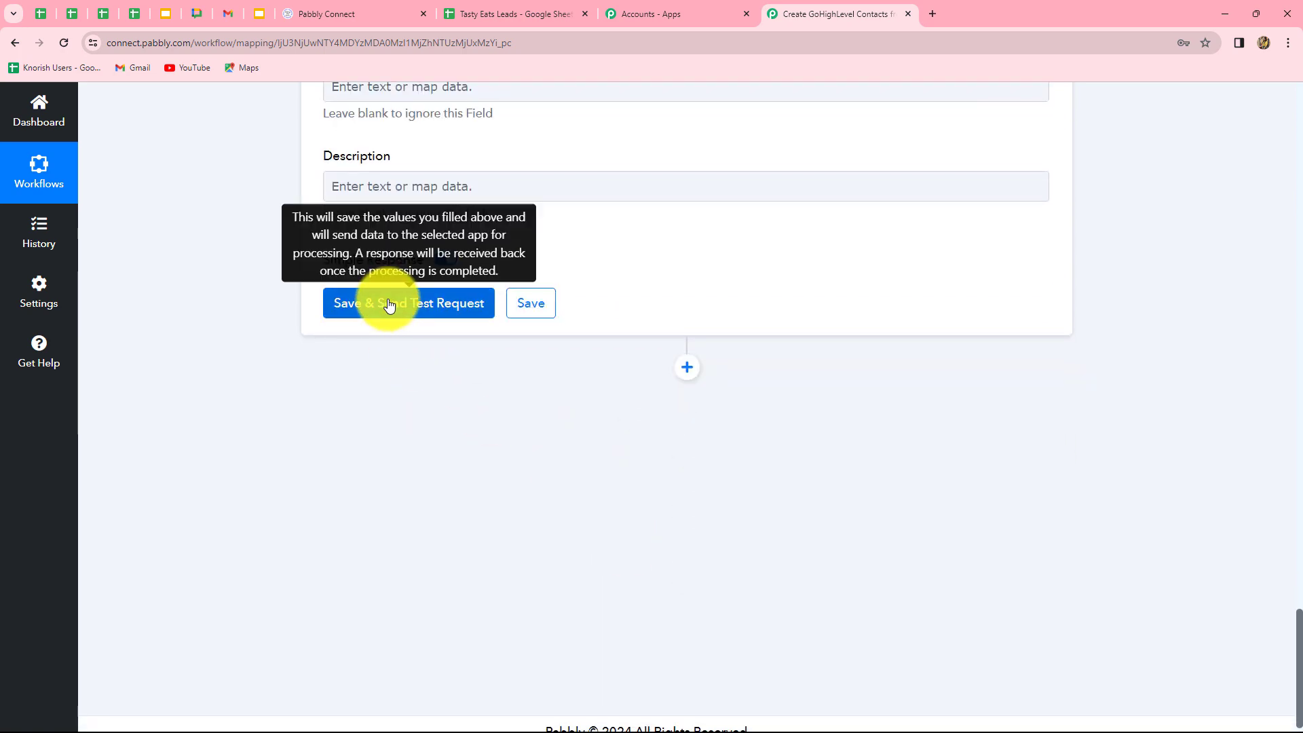
Send the test request to GoHighLevel, copy the returned Contact Id, and switch to GoHighLevel.
click(389, 304)
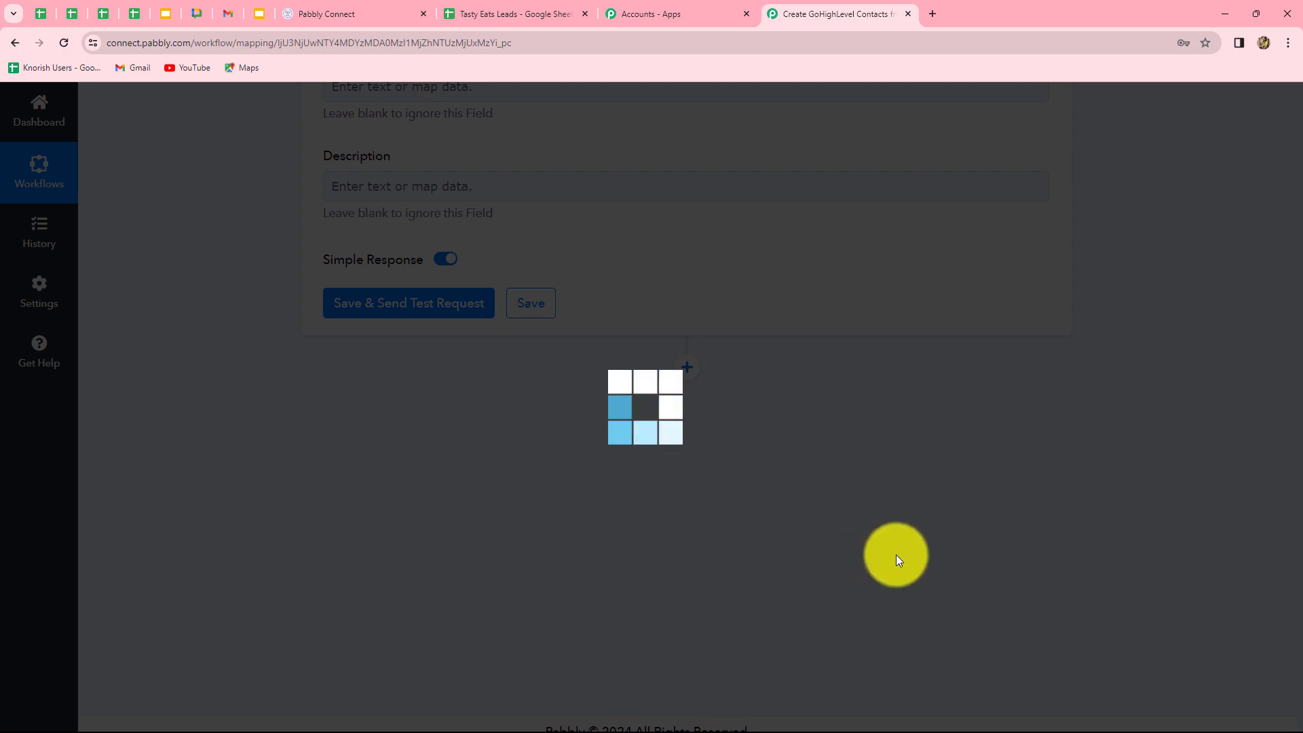
scroll(1174, 519, down, 4)
scroll(1173, 518, up, 3)
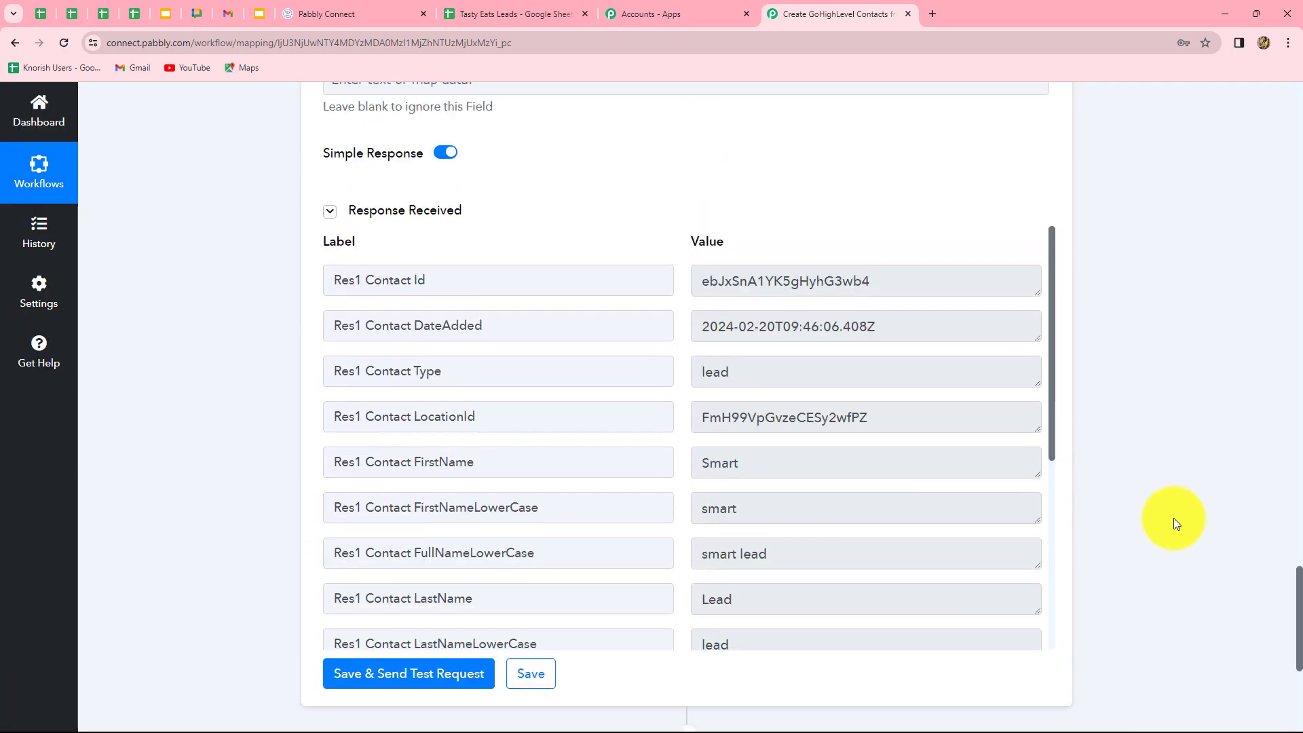
scroll(1174, 518, up, 1)
drag(702, 327, 918, 331)
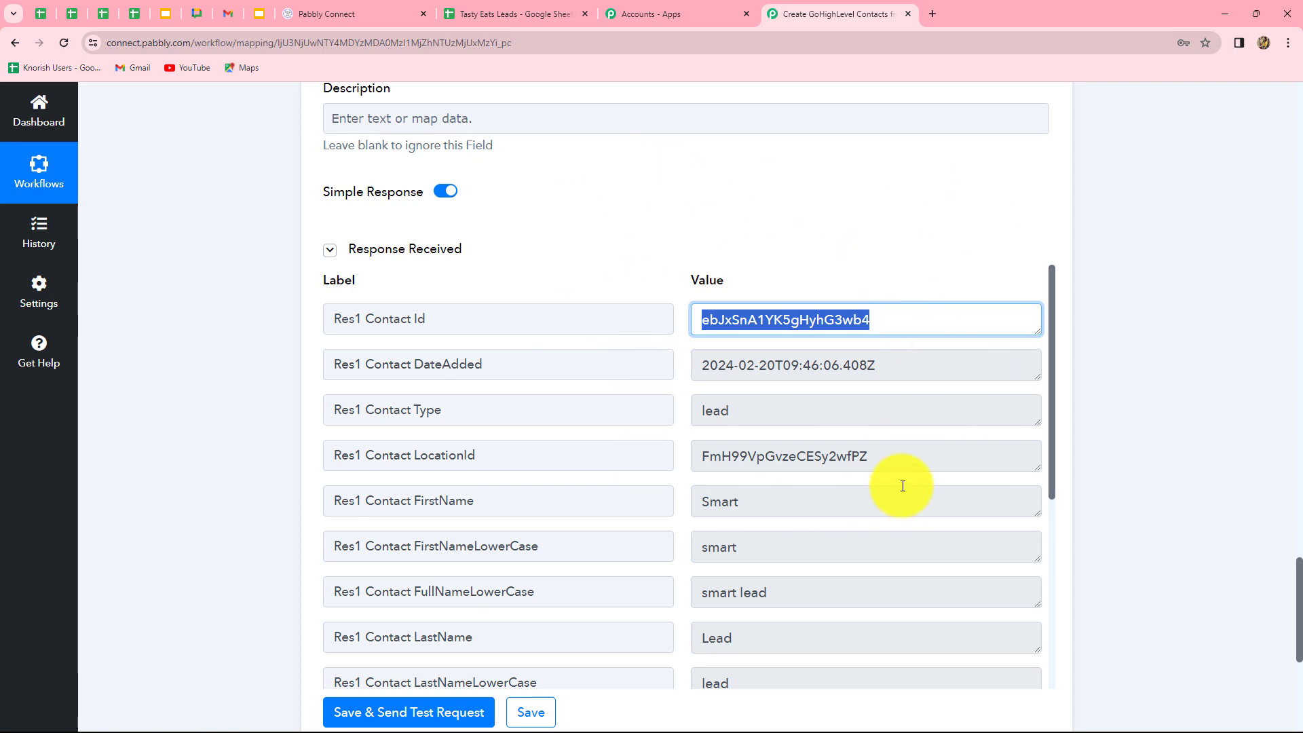
click(319, 12)
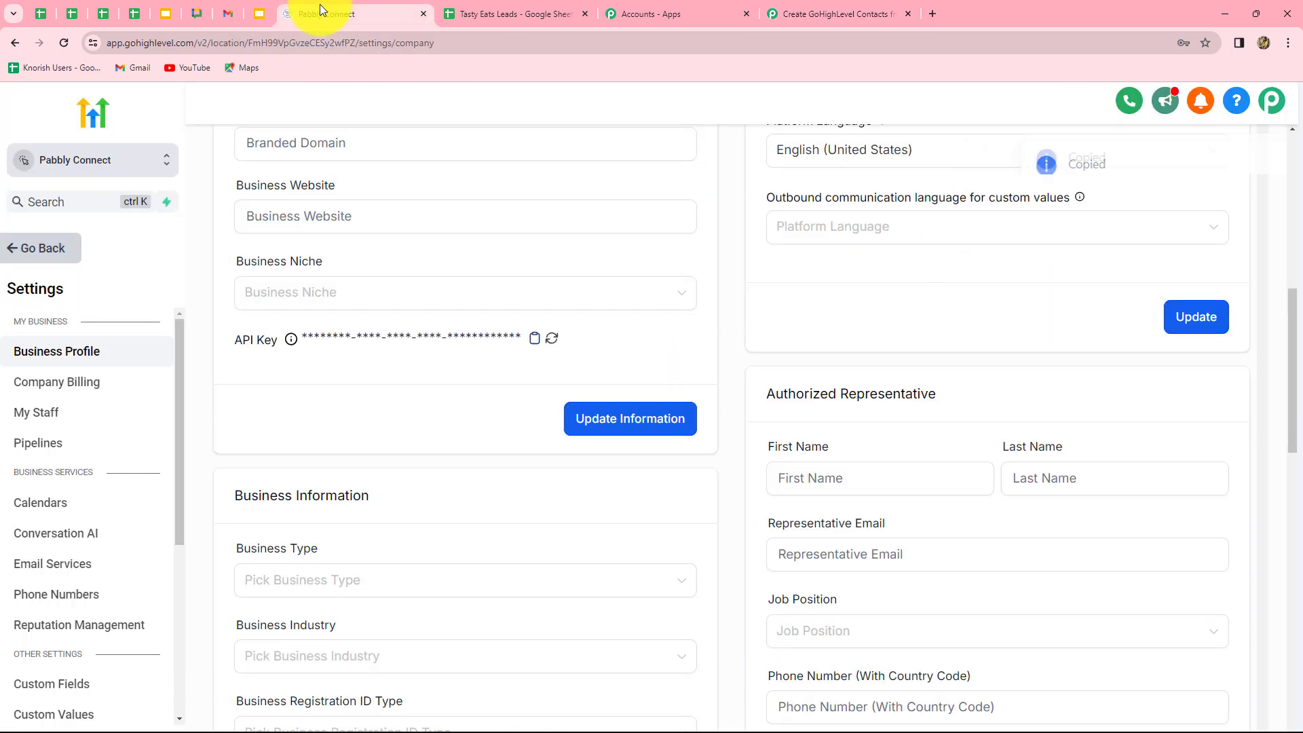
Check that the Smart Lead test contact tops the GoHighLevel contacts list, then go to the lead sheet.
click(68, 377)
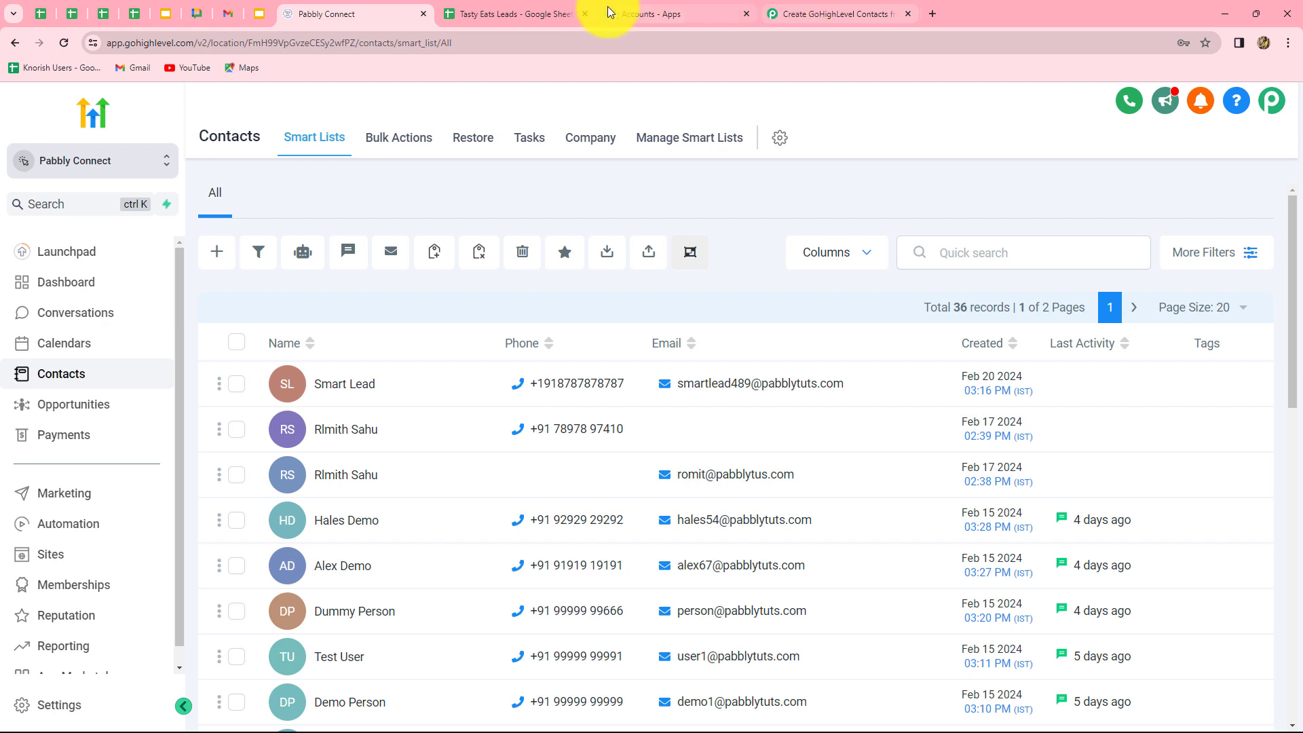
click(531, 12)
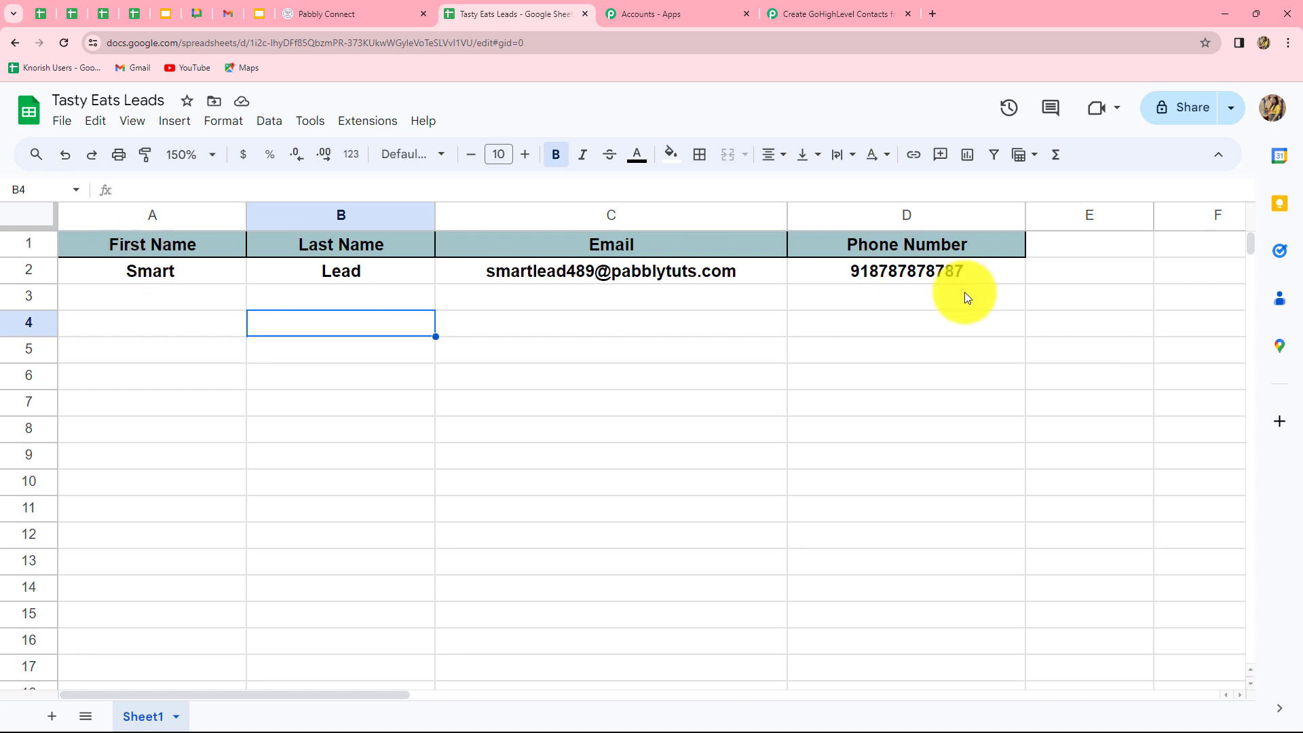
Enter first name 'Dummy' and last name 'Lead' in row 3 of the sheet.
click(203, 303)
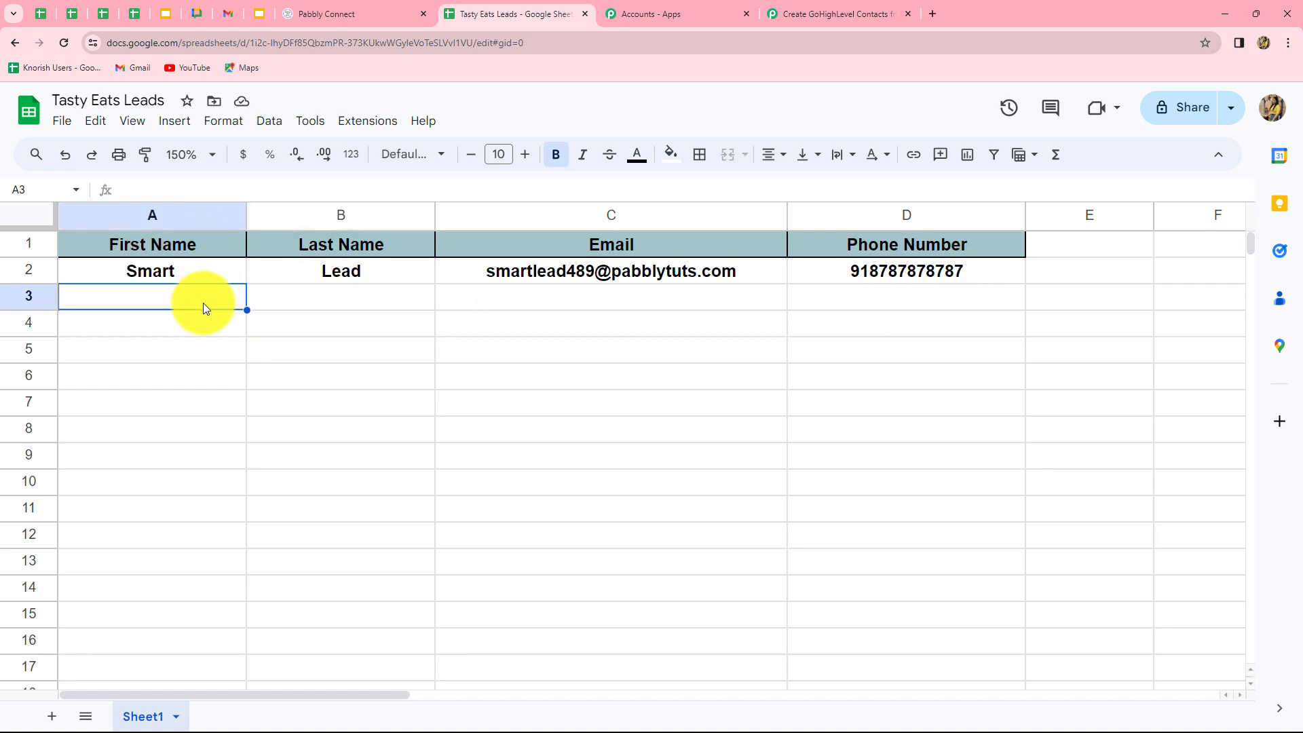
text(Dummy)
key(Tab)
text(Lead)
key(Tab)
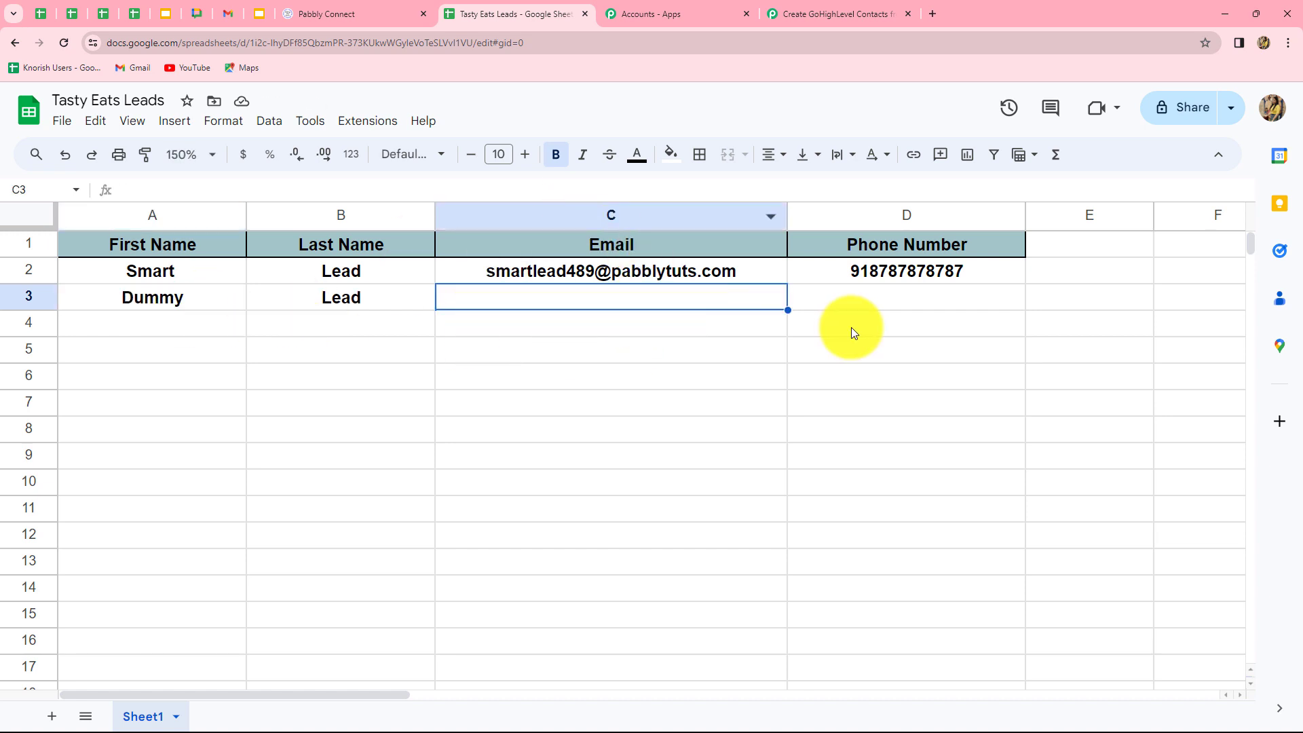
click(853, 297)
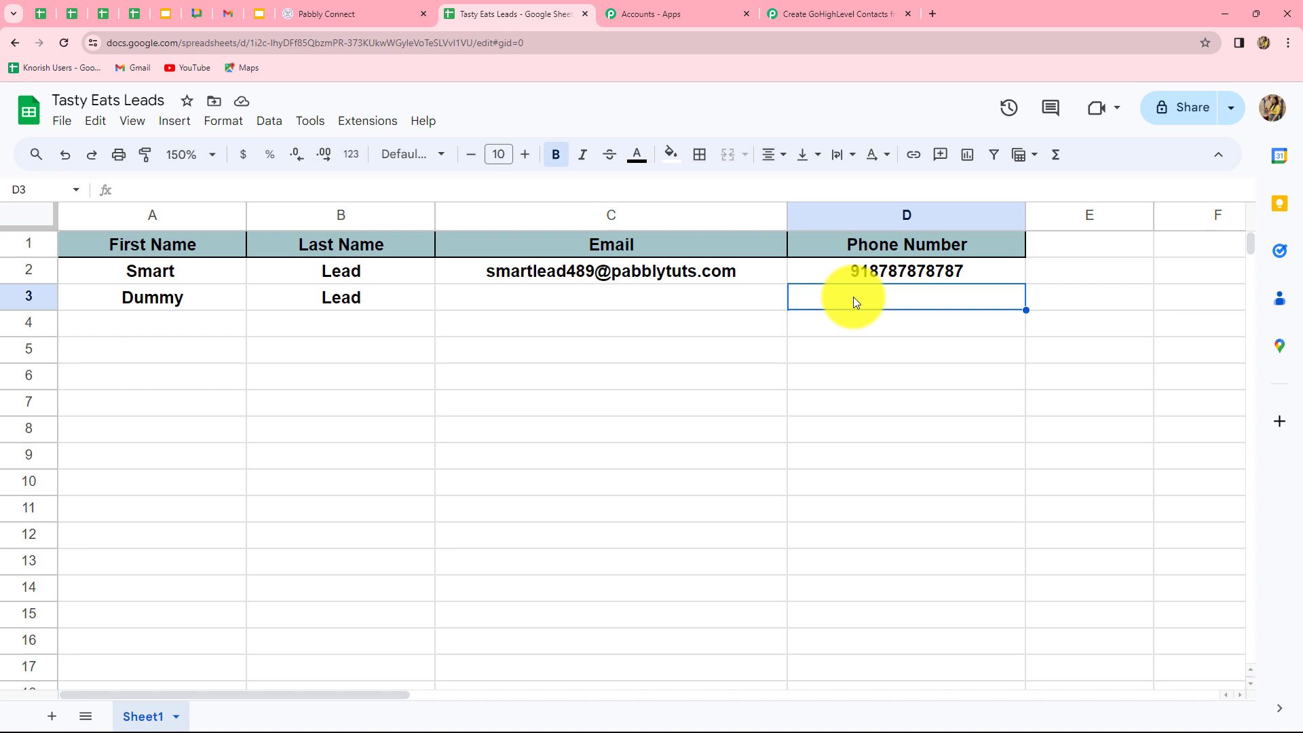
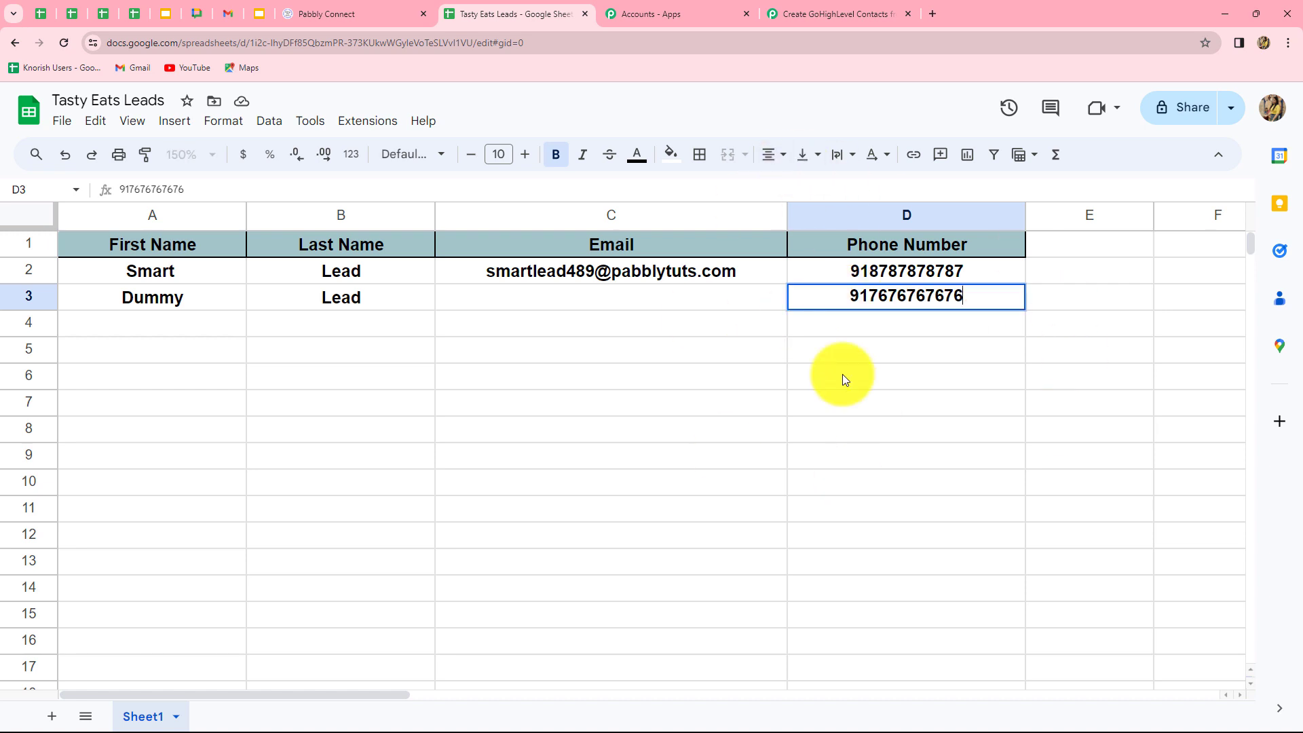
click(843, 377)
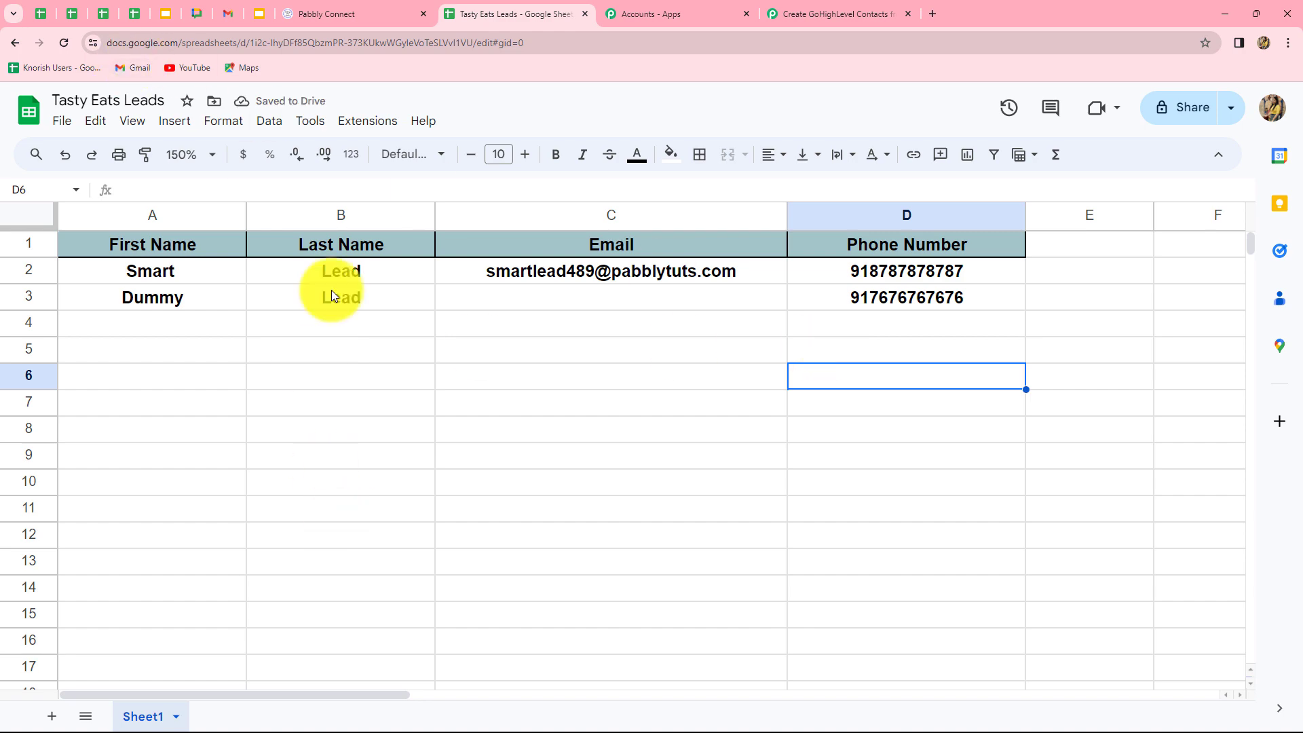
click(325, 14)
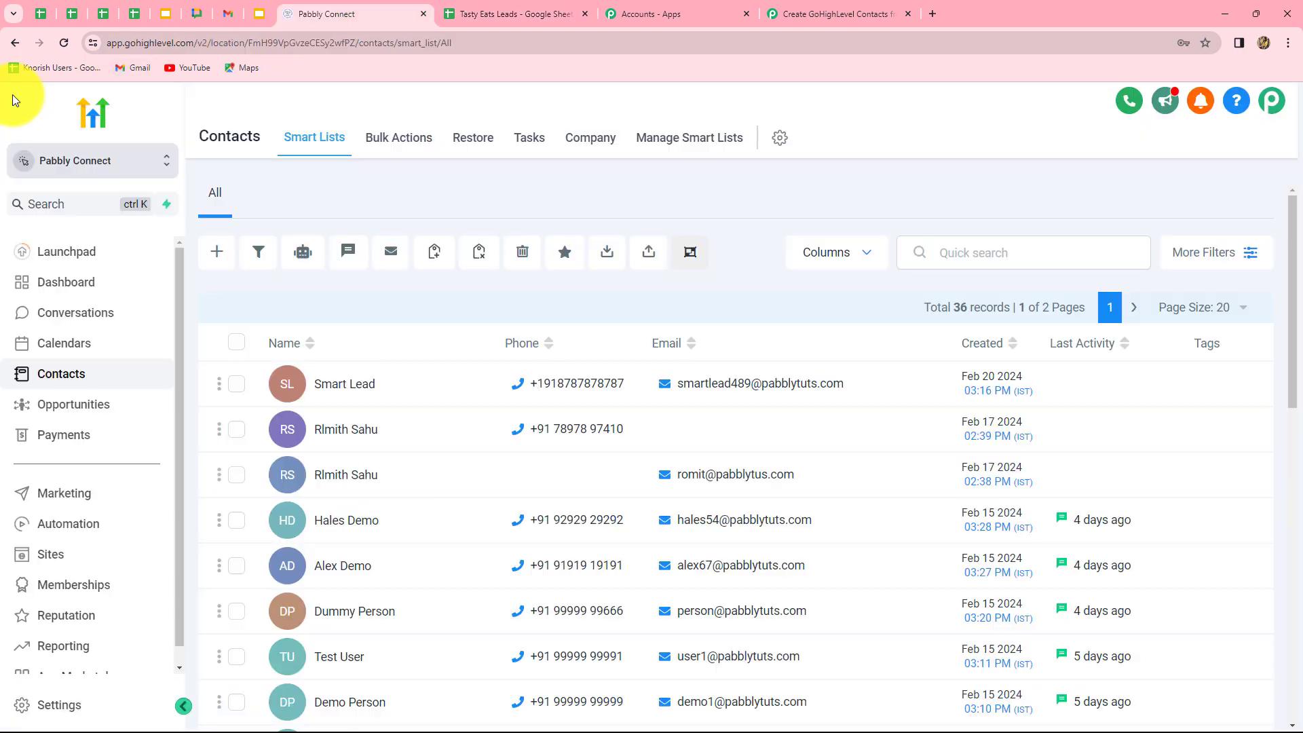
Reload GoHighLevel contacts to confirm Dummy Lead appears on top with 37 records.
click(63, 43)
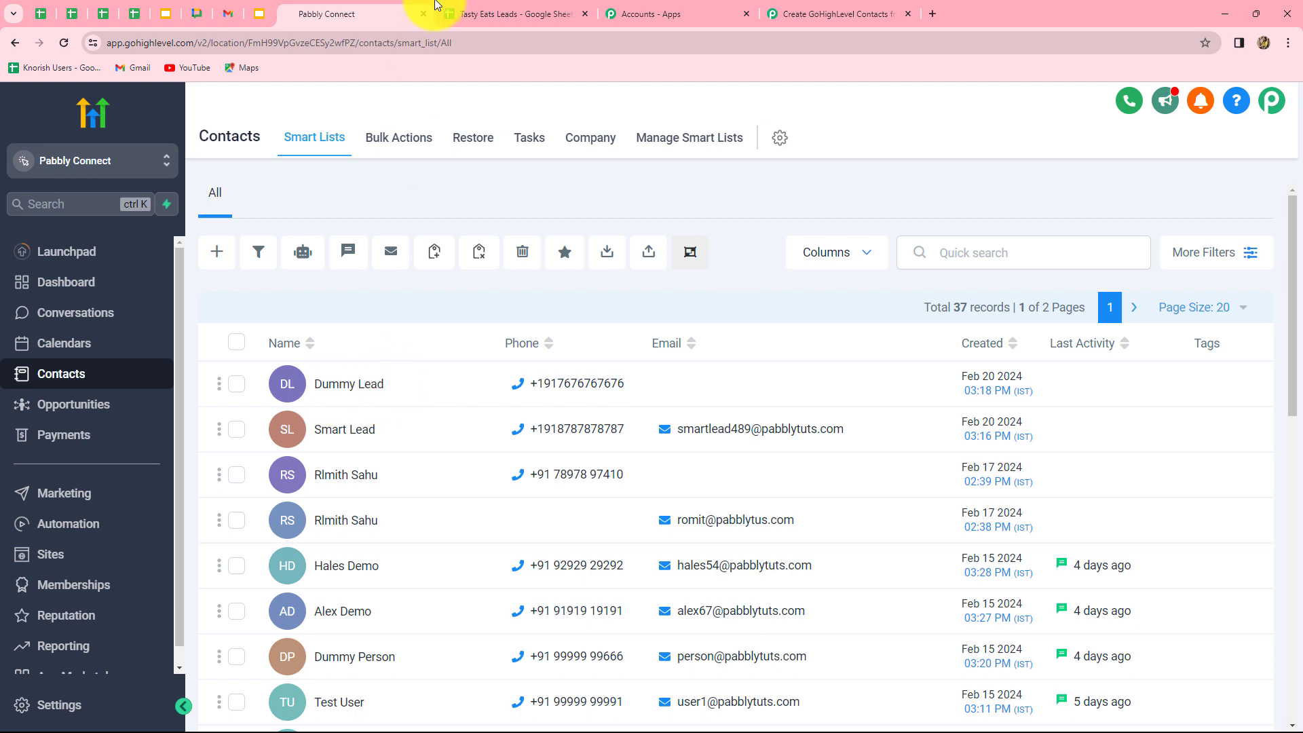
click(479, 14)
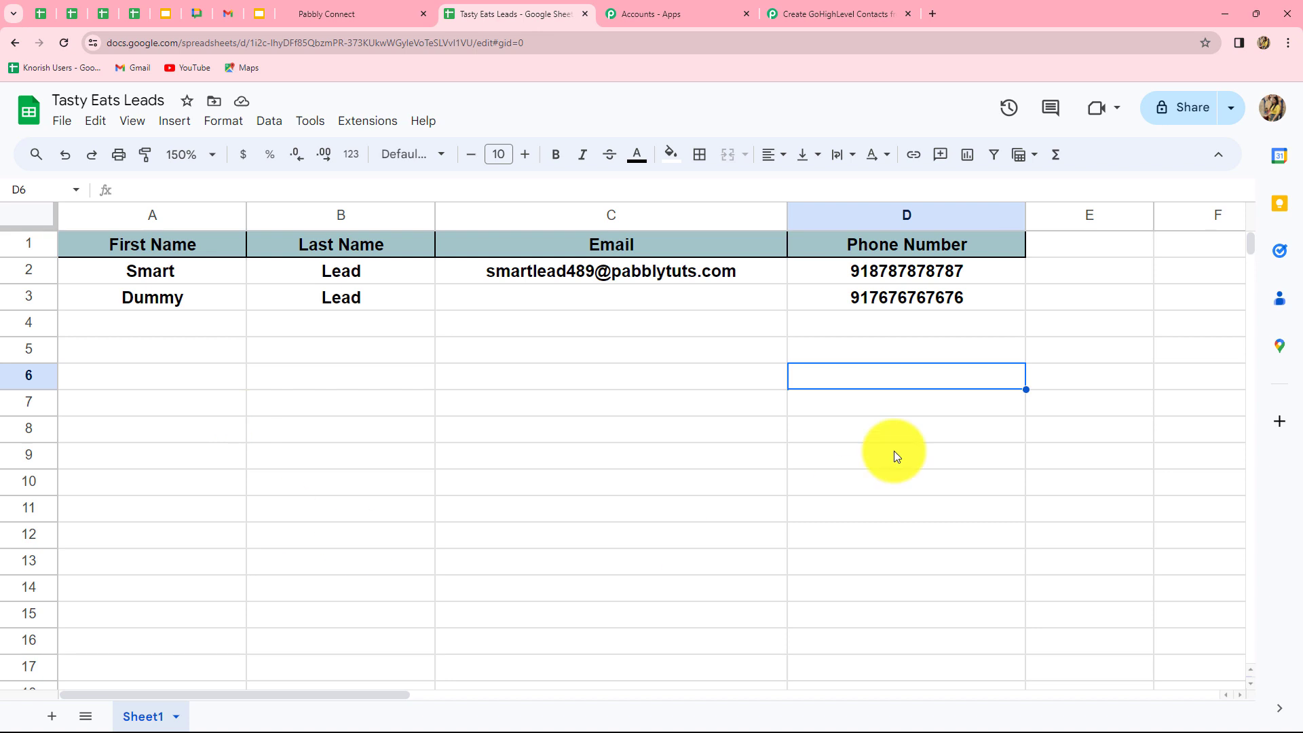
Return to the Create GoHighLevel Contacts workflow's Google Sheets trigger and LeadConnector action.
click(859, 7)
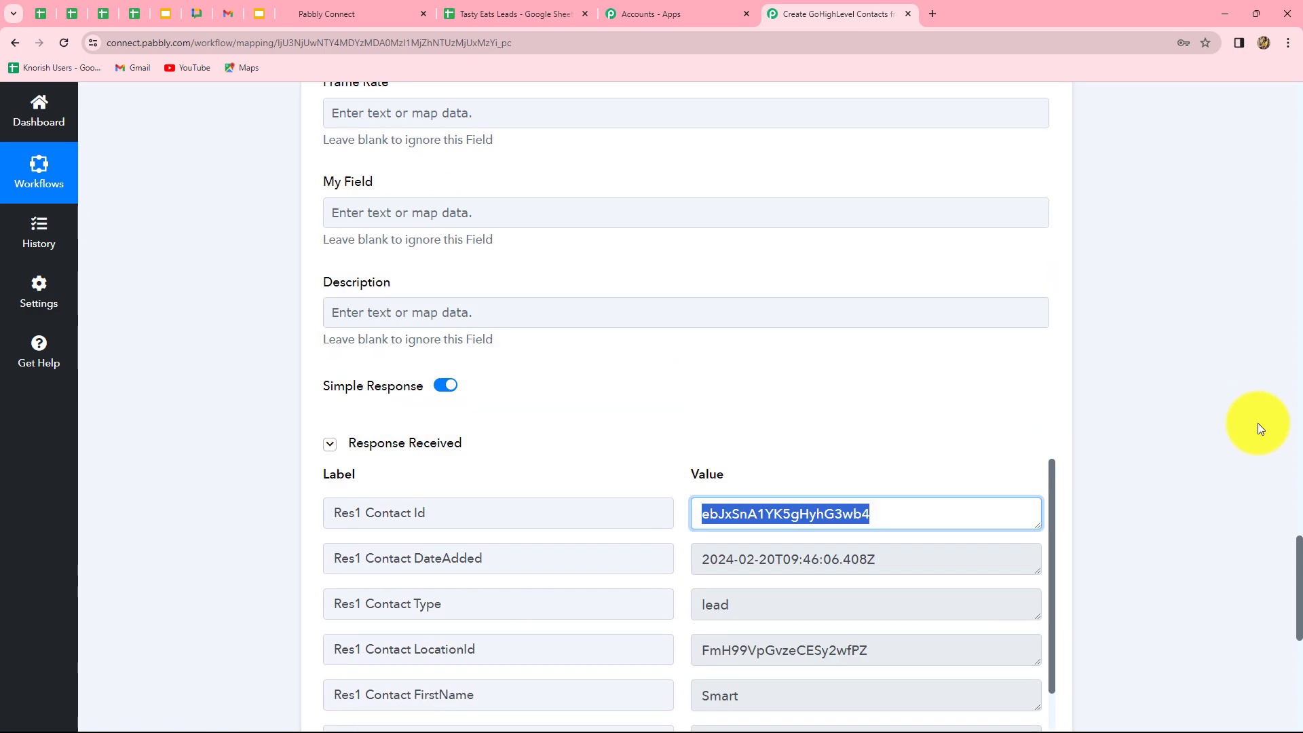
scroll(1257, 422, up, 20)
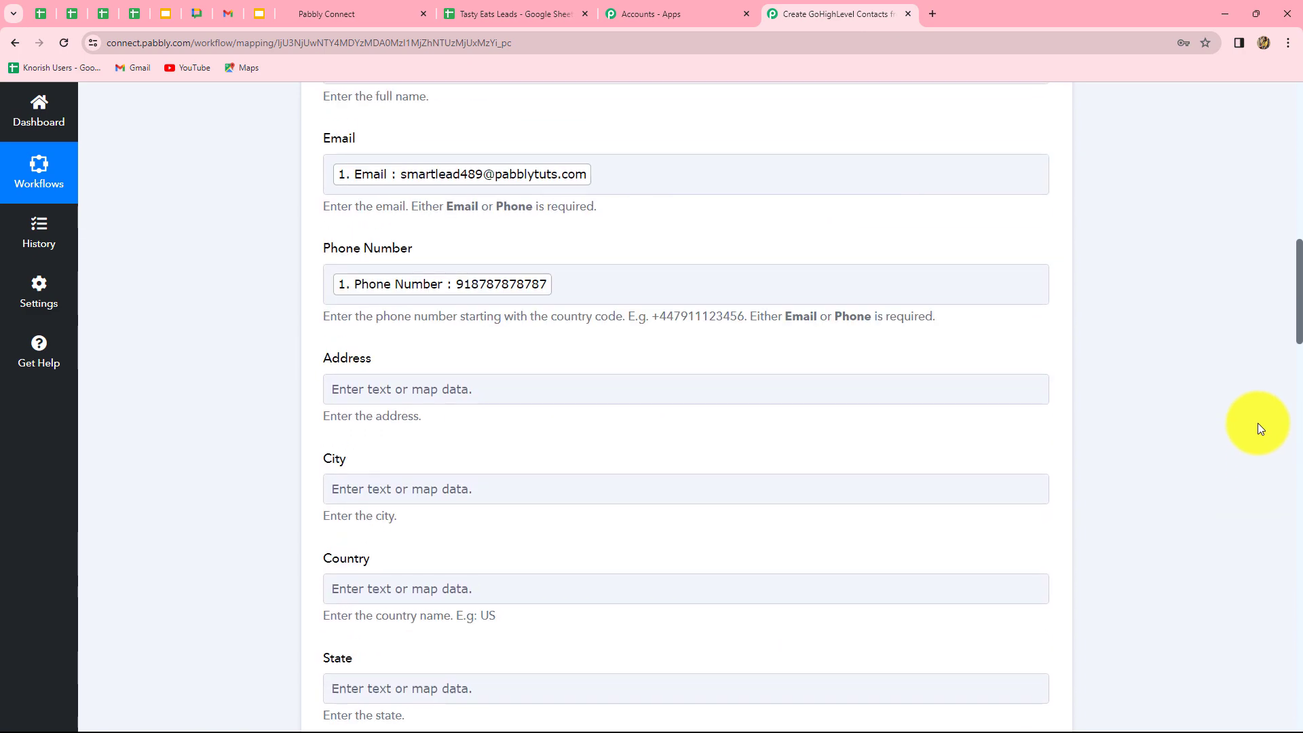
scroll(1257, 422, up, 5)
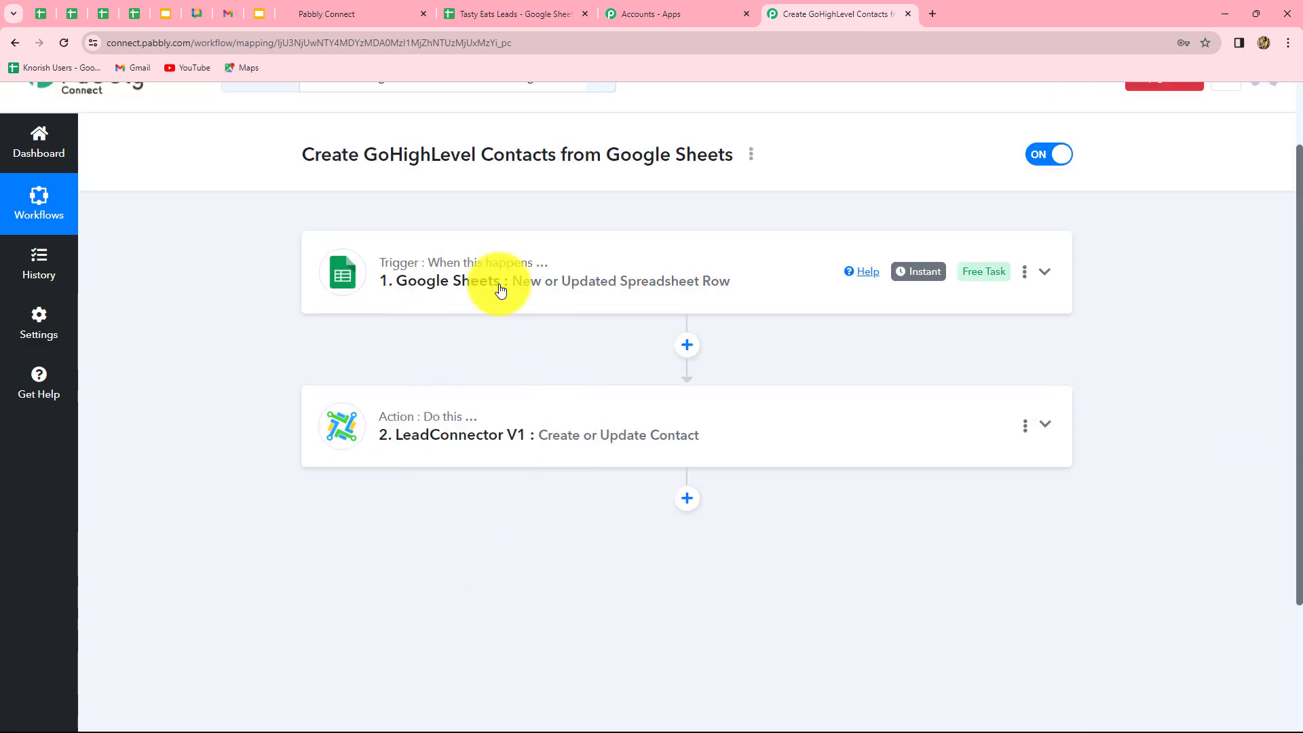